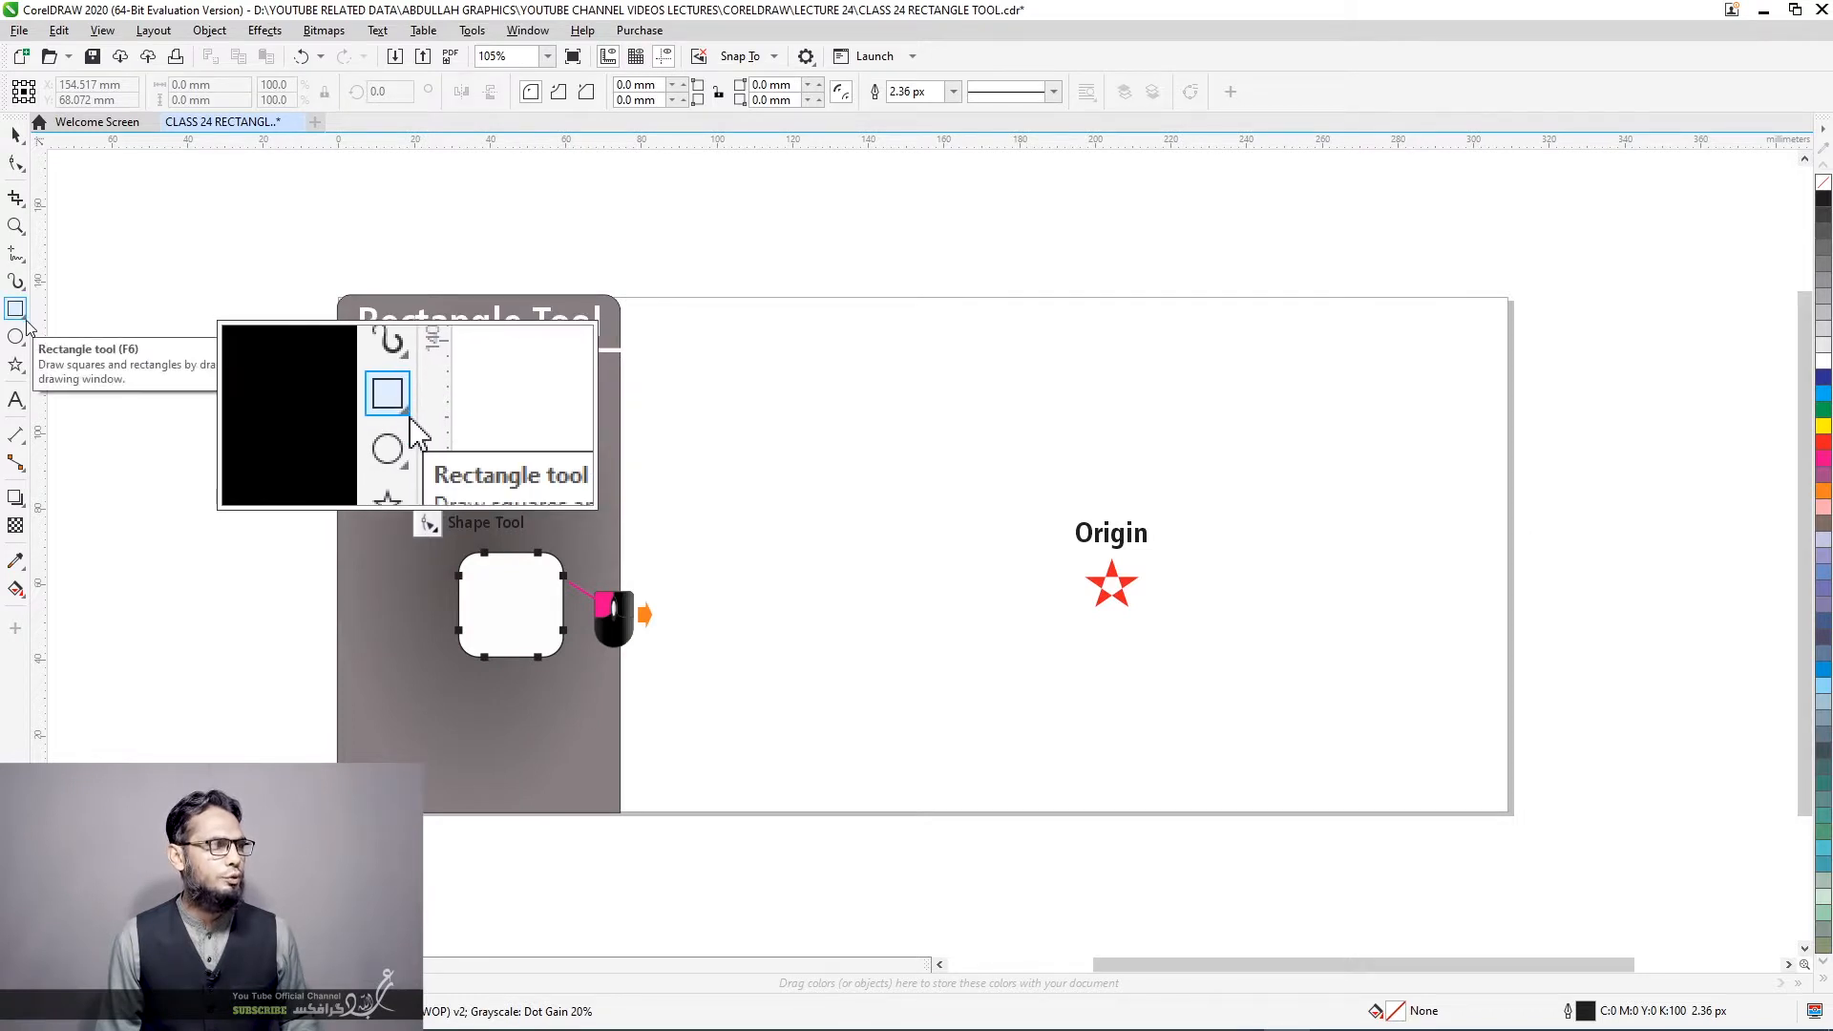
Detach the Rectangle tool's flyout as a floating toolbar and place it beside the Rectangle Tool heading on the page
click(27, 325)
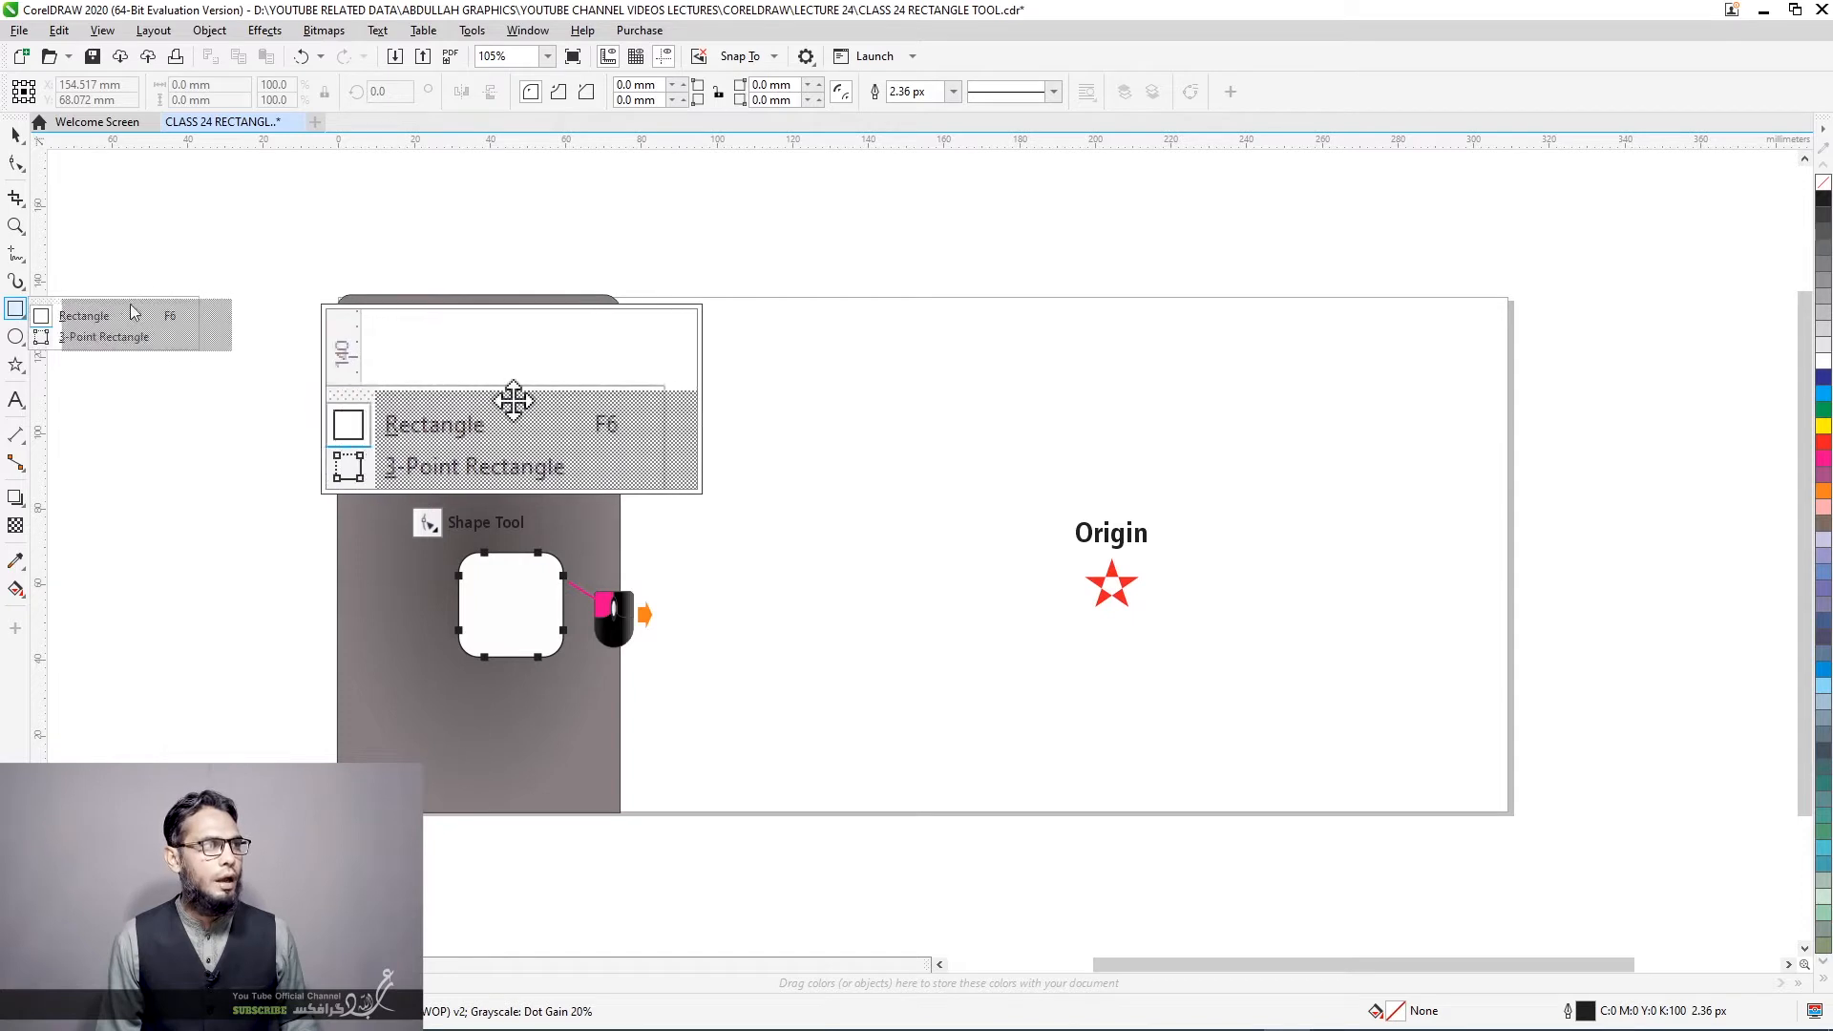
mouse_move(274, 314)
mouse_down()
mouse_move(261, 395)
mouse_move(281, 393)
mouse_move(265, 389)
mouse_up()
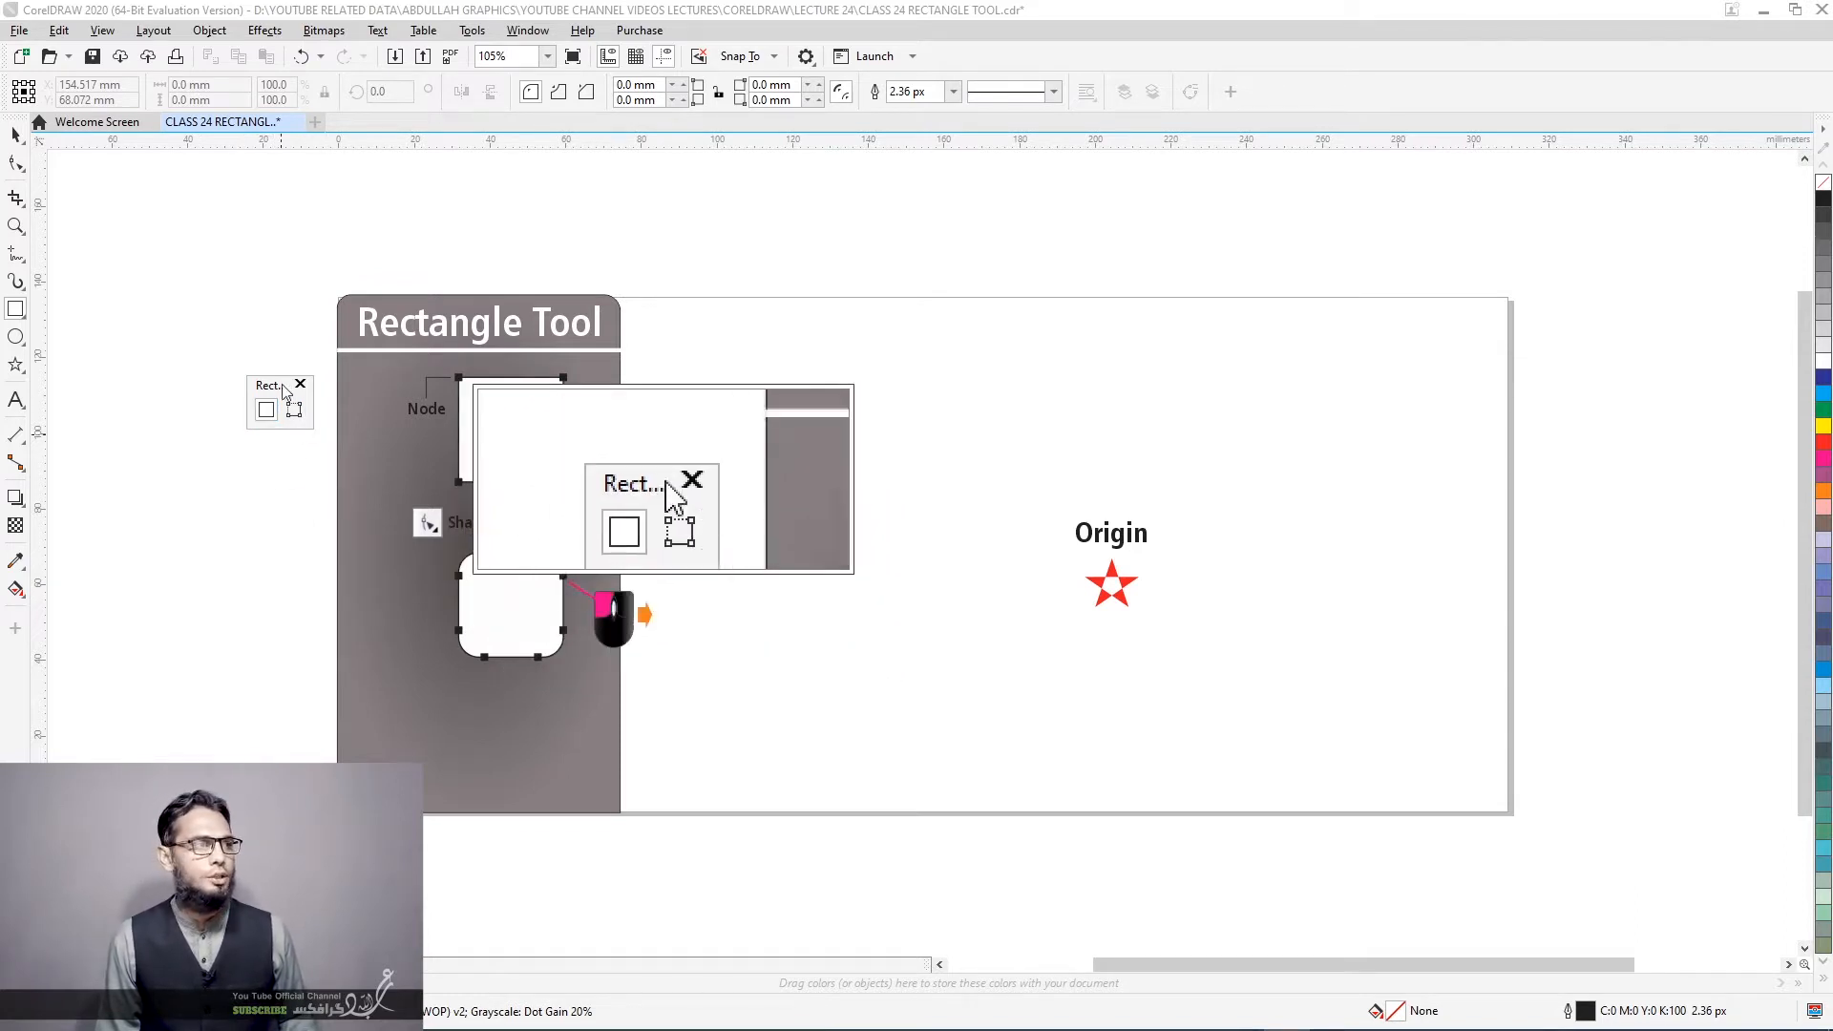
drag(275, 387, 666, 321)
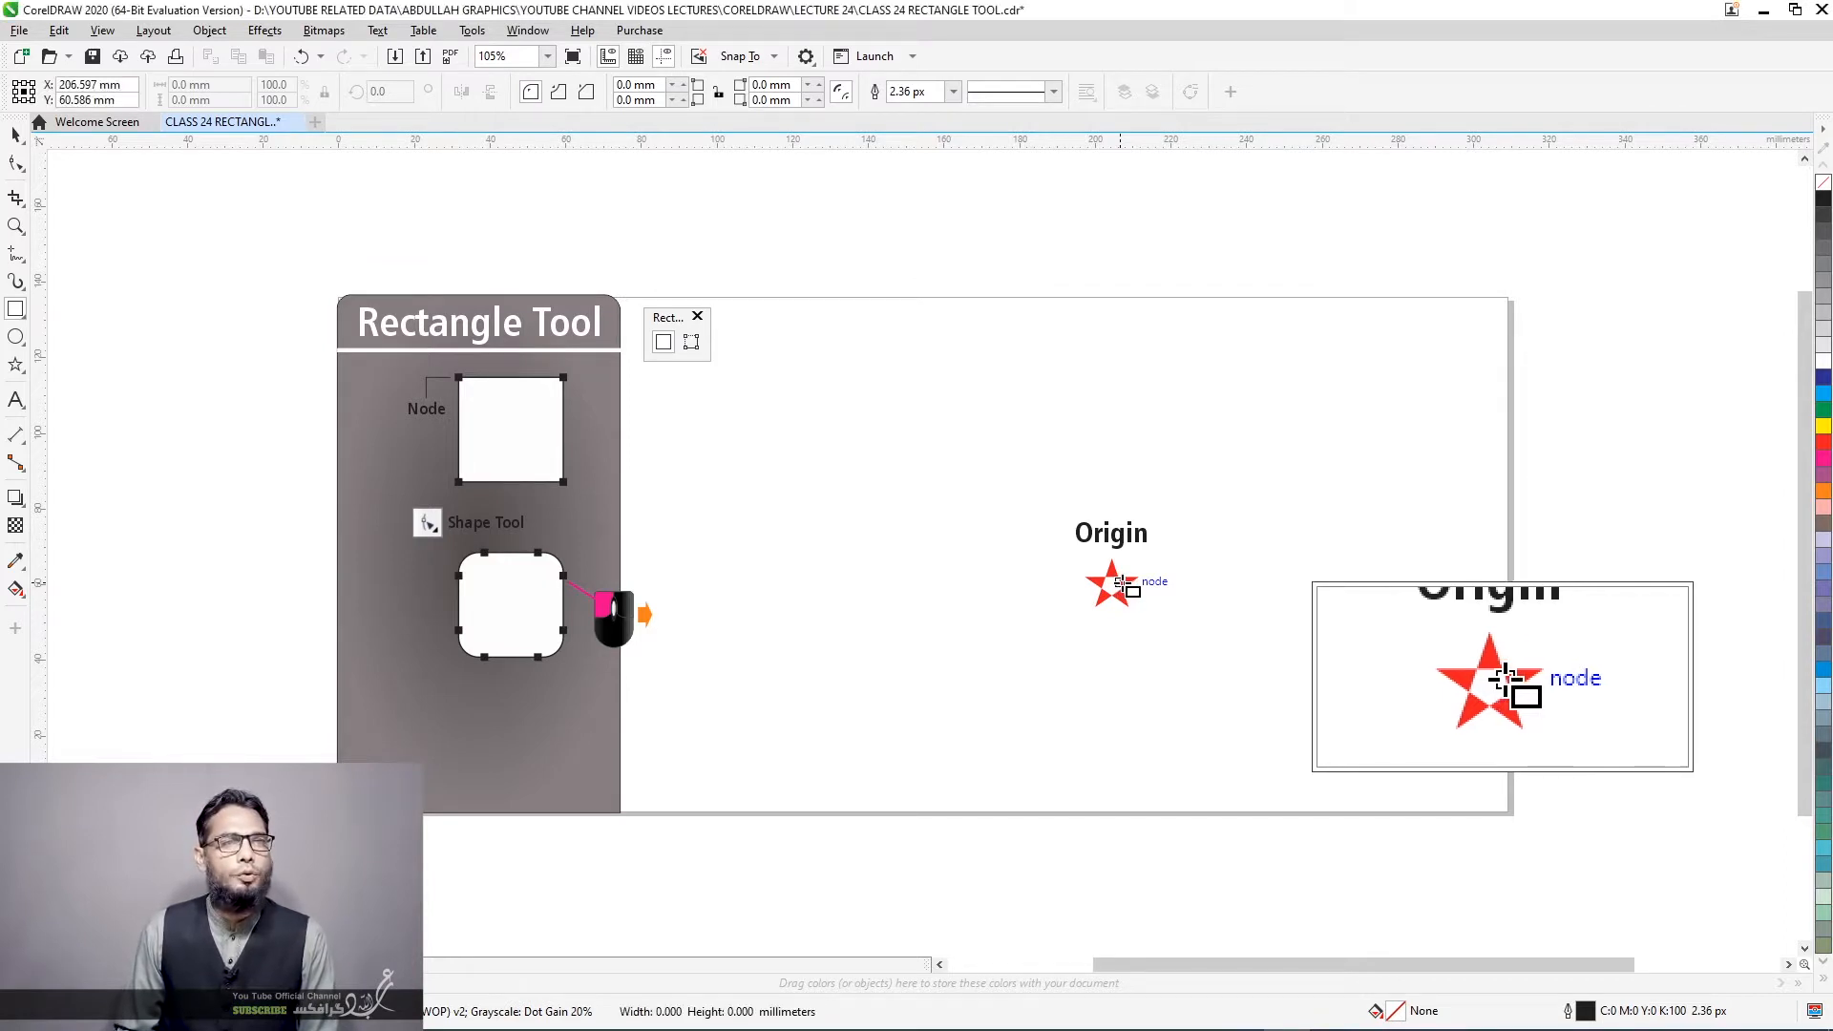
Draw a rectangle about 37 by 27 mm extending down and left from the red star, and undo it
drag(1120, 585, 981, 685)
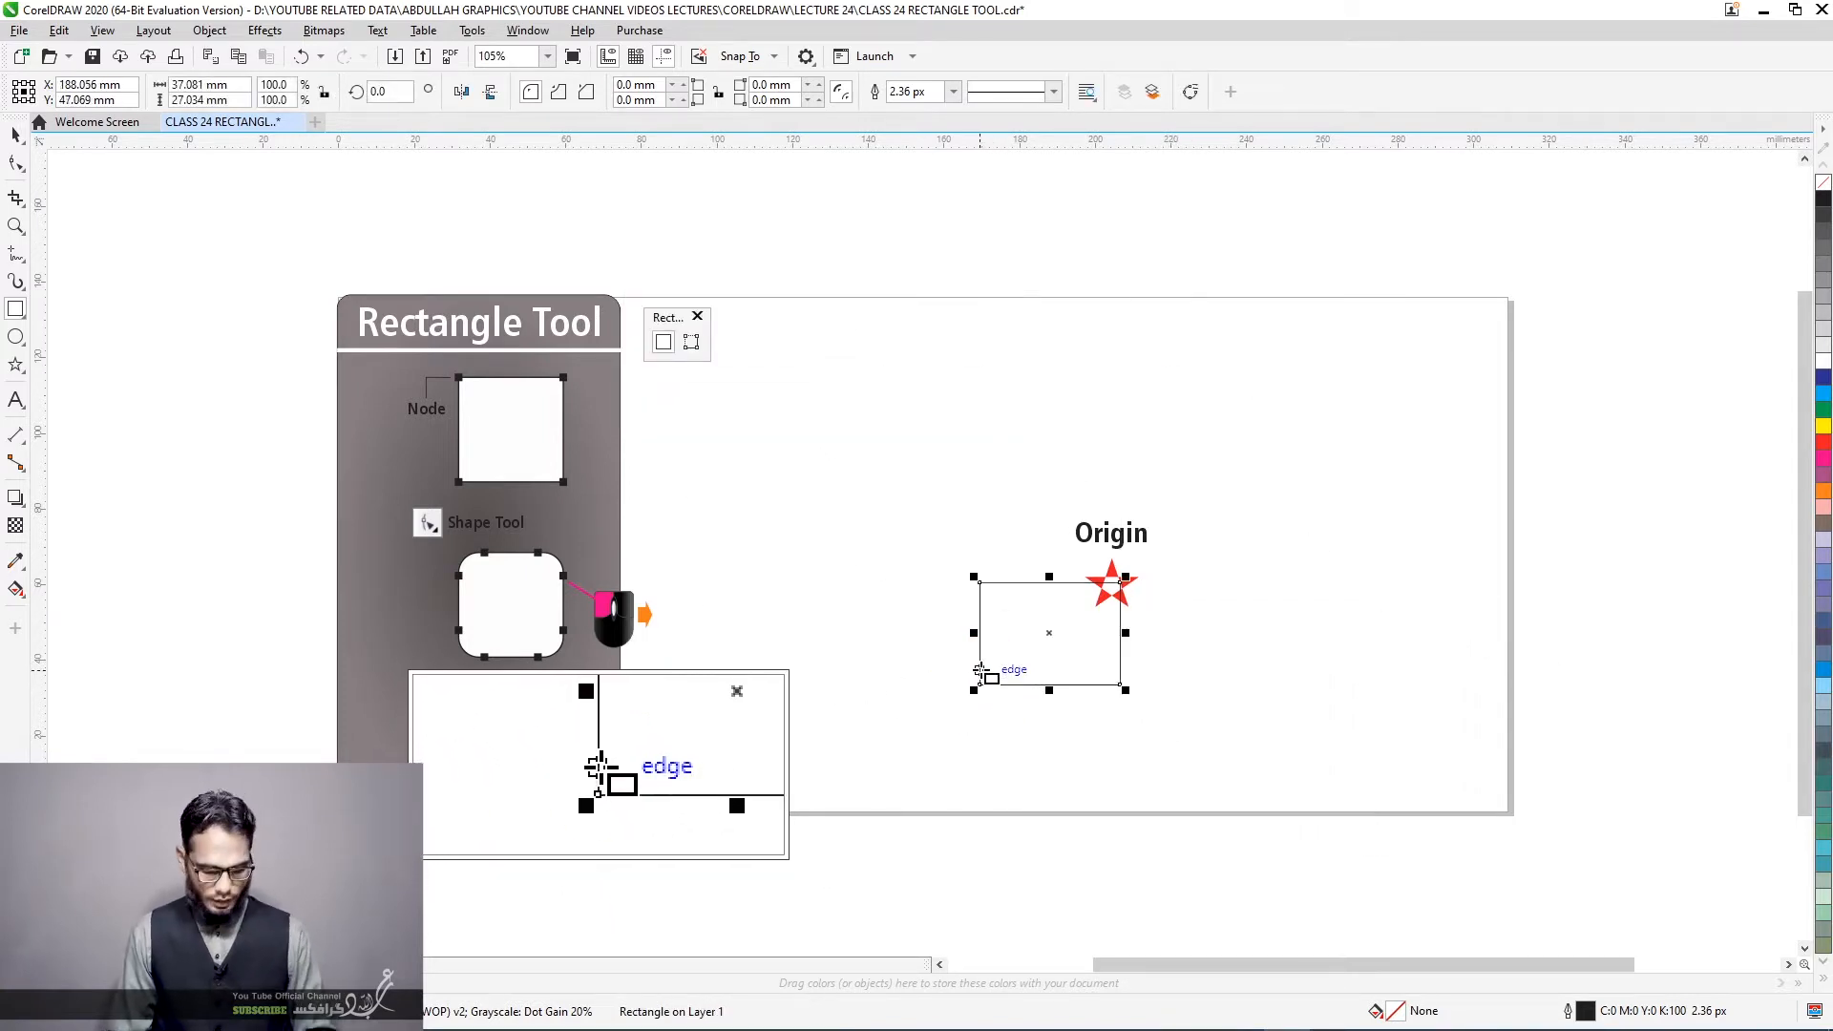
key(ctrl+z)
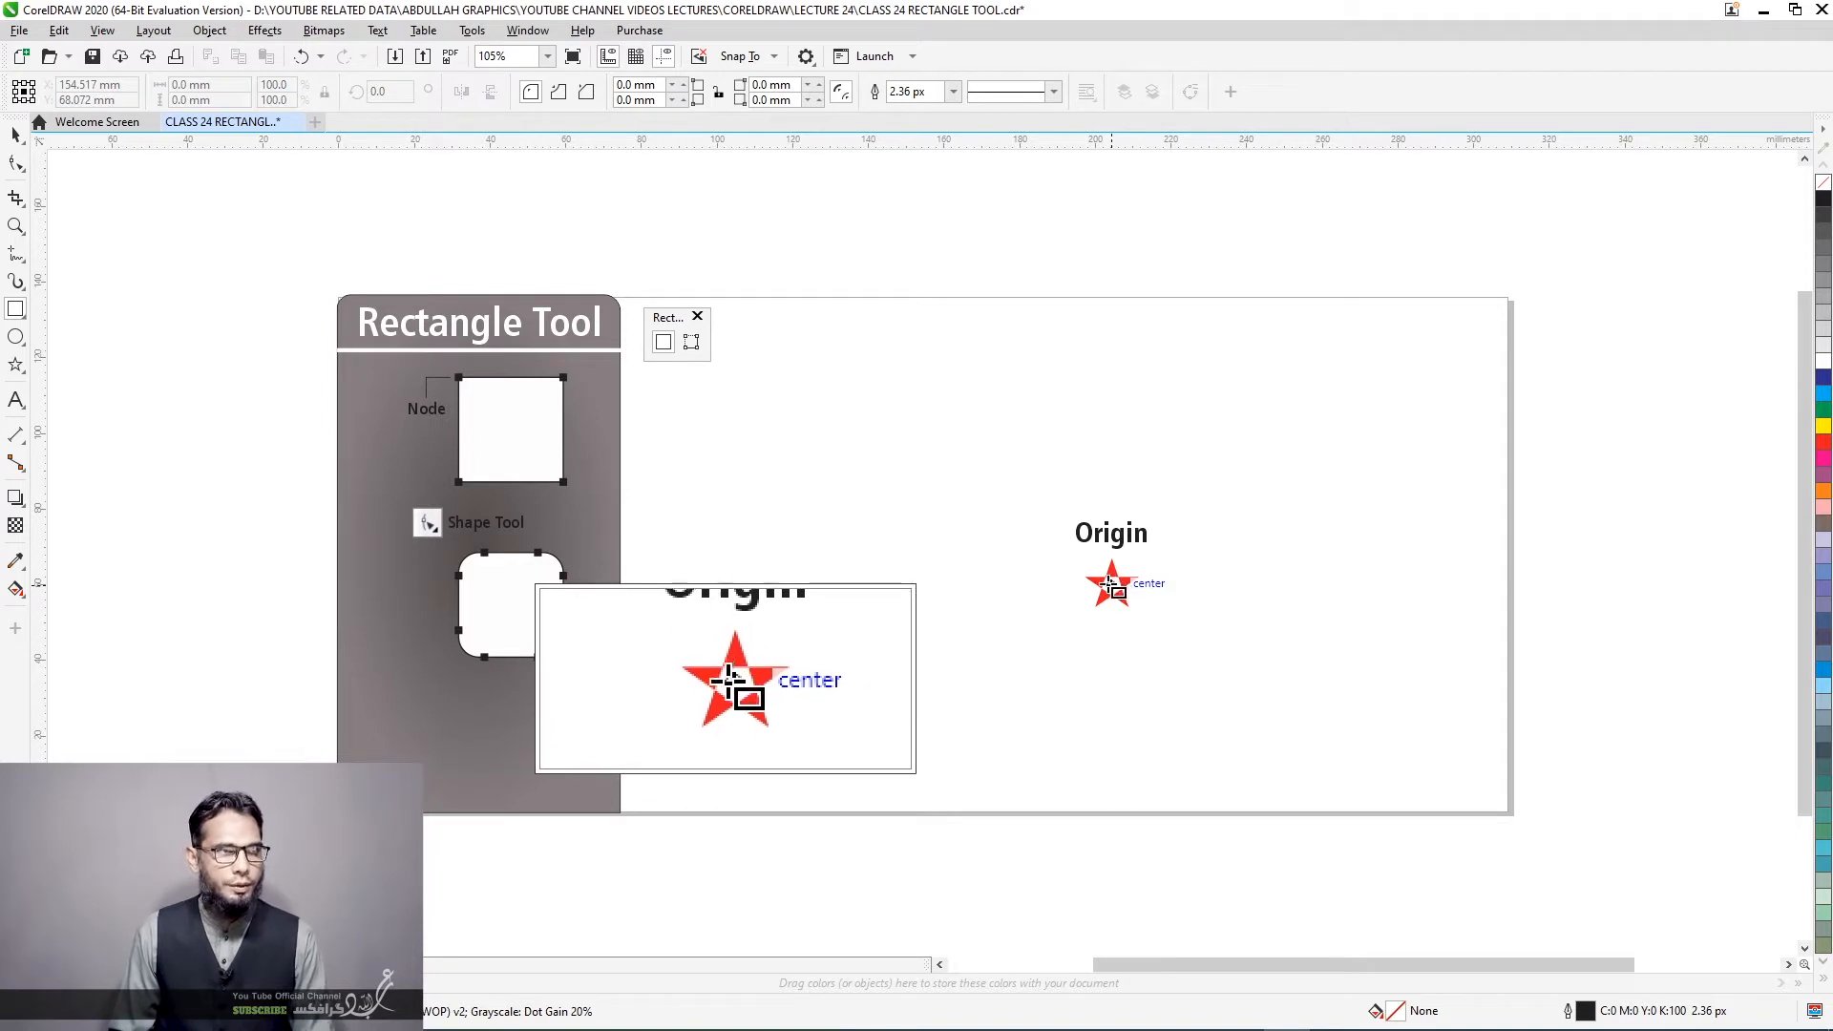
Draw a rectangle starting at the red star's centre and make it grow outward from that centre to about 35 by 34 mm
drag(1114, 586, 1268, 662)
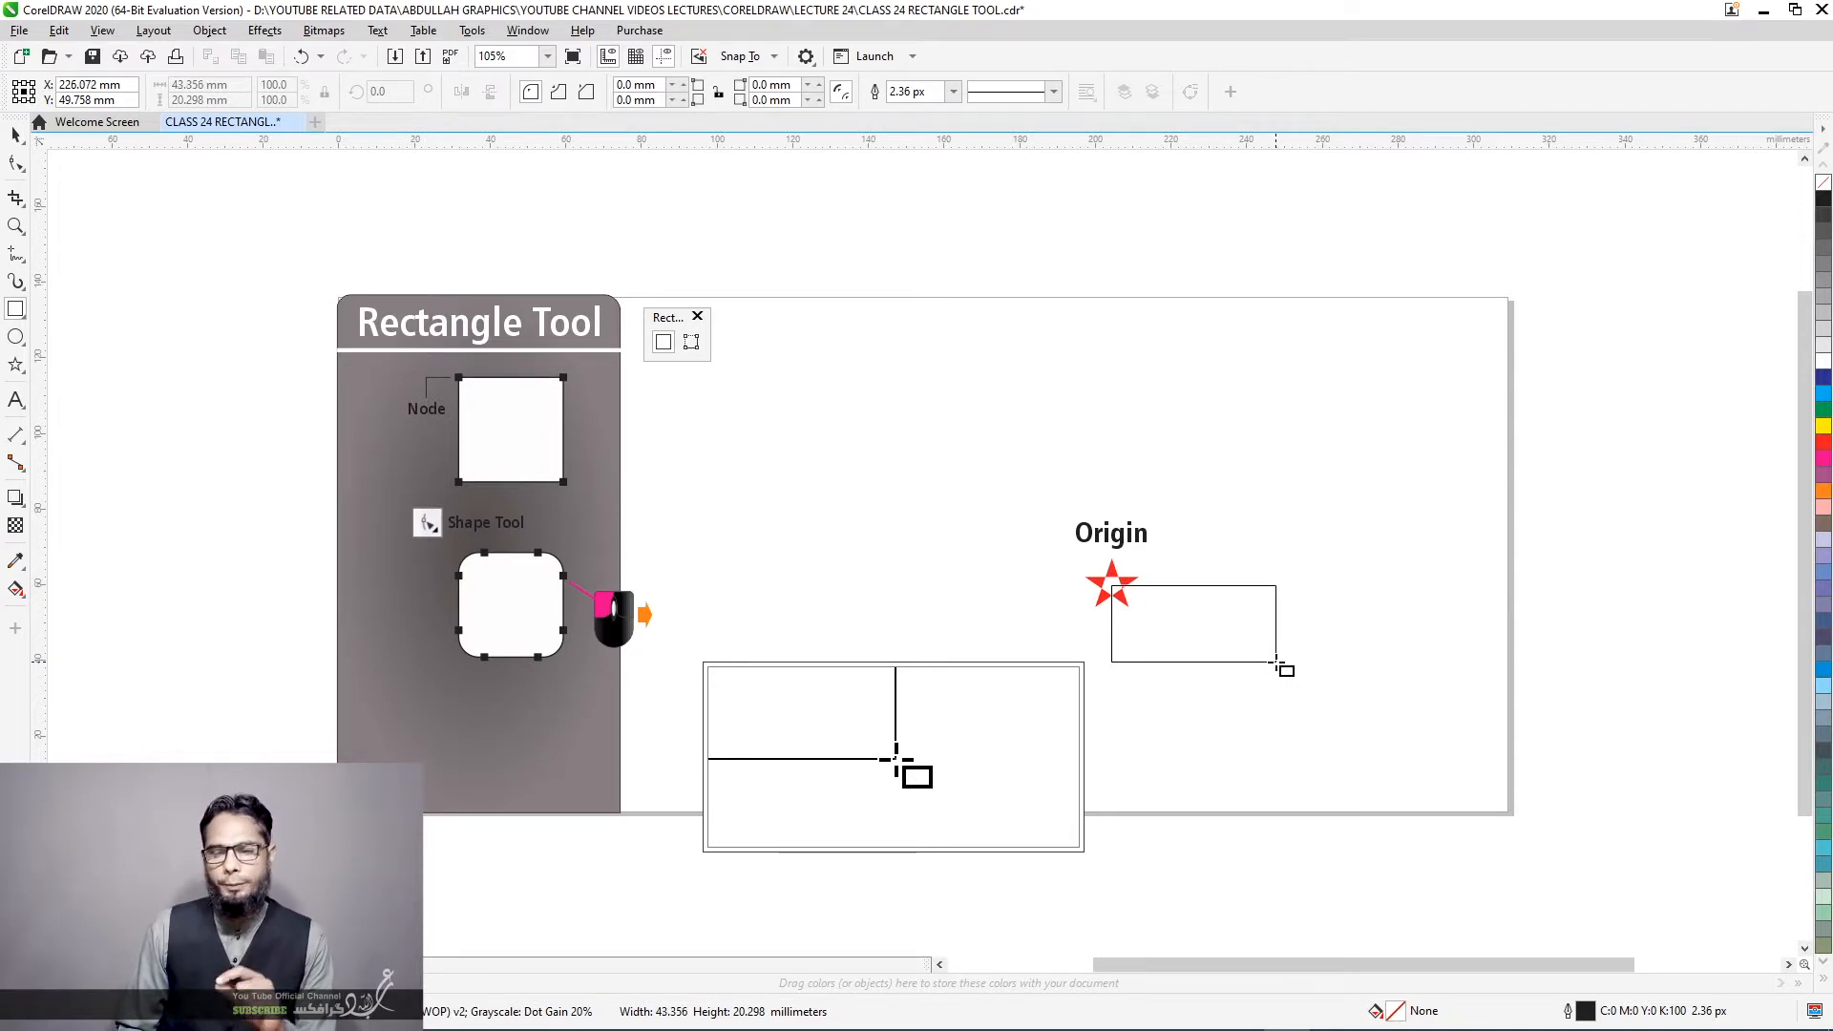
drag(1277, 660, 1280, 656)
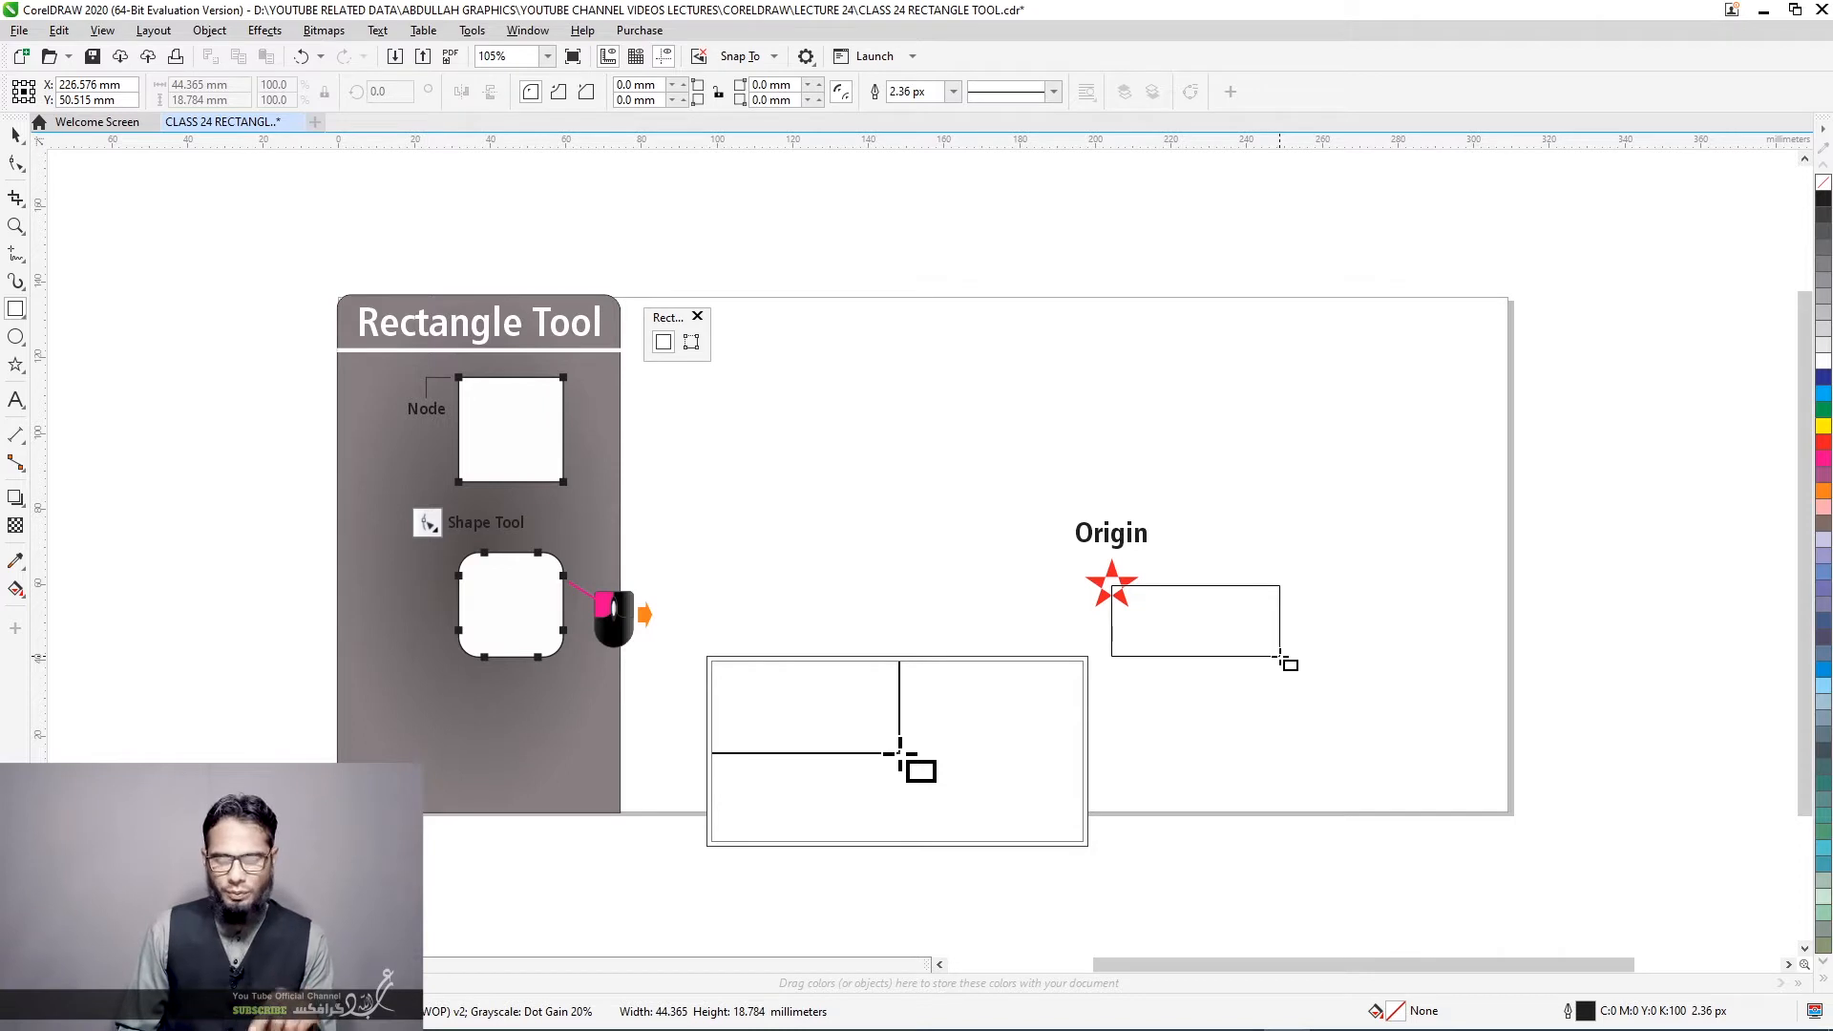
drag(1280, 656, 1283, 658)
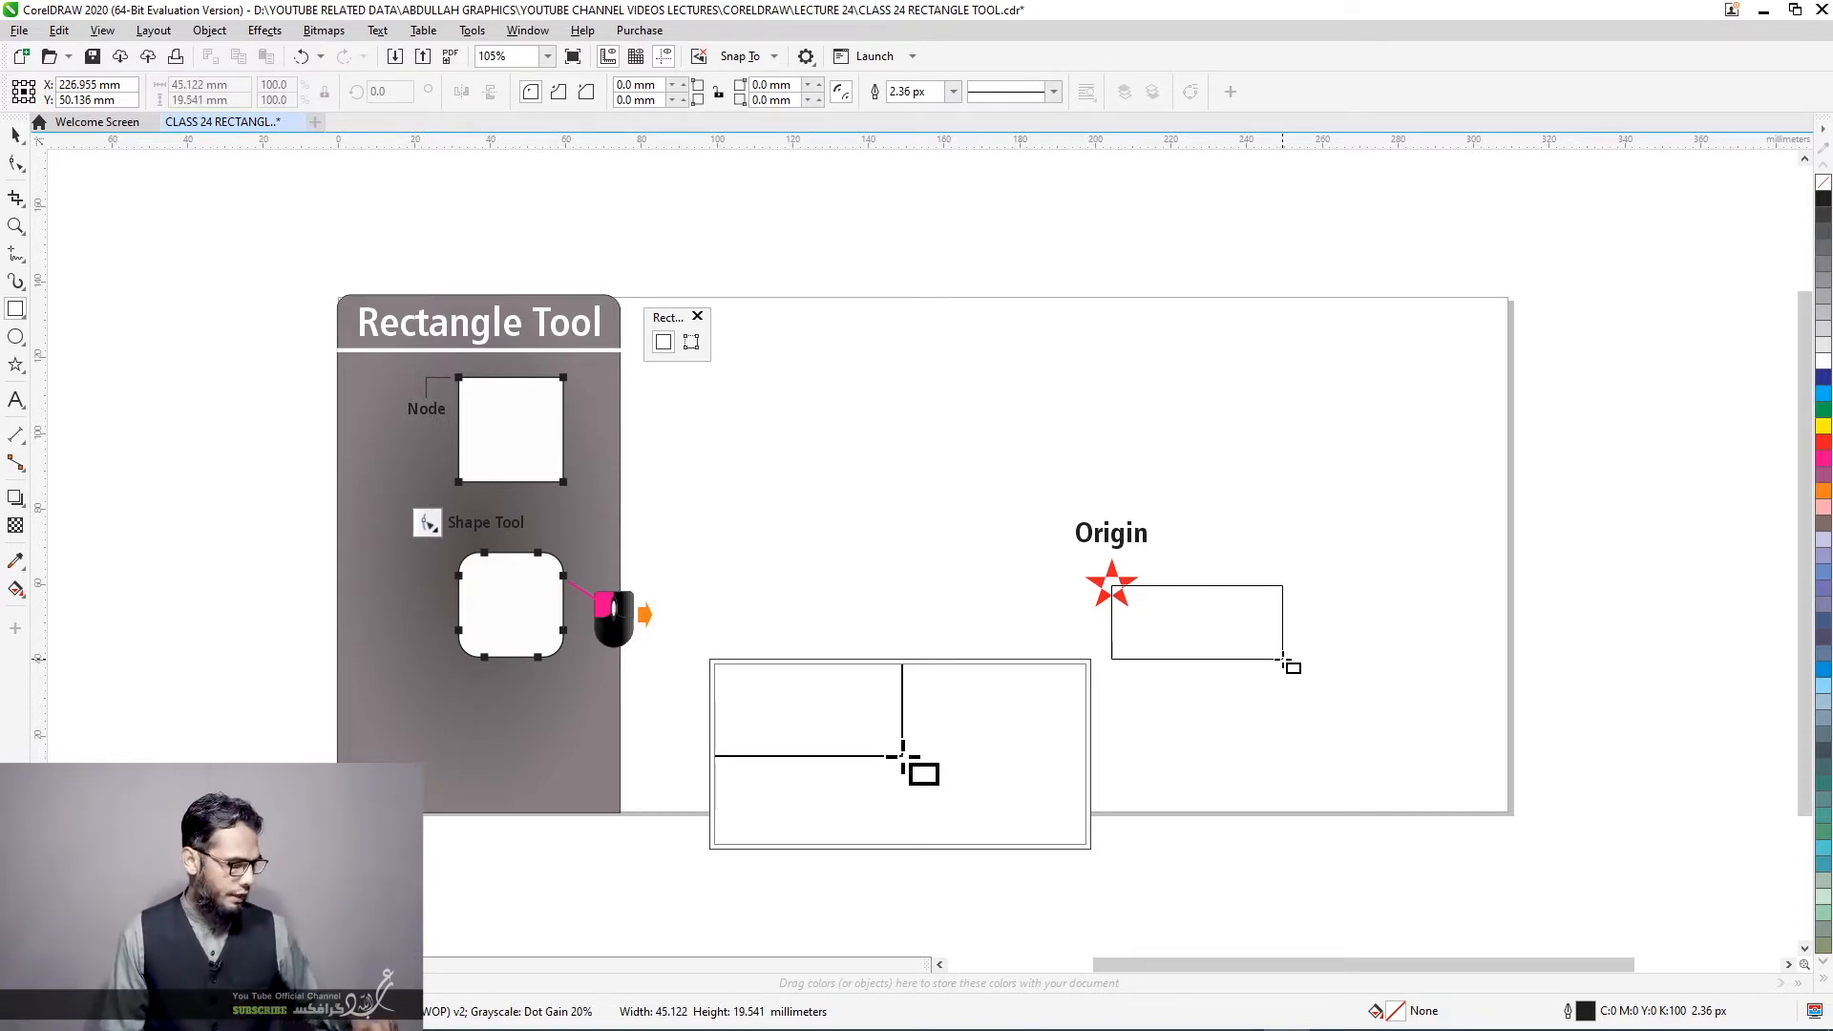
drag(1282, 660, 1181, 658)
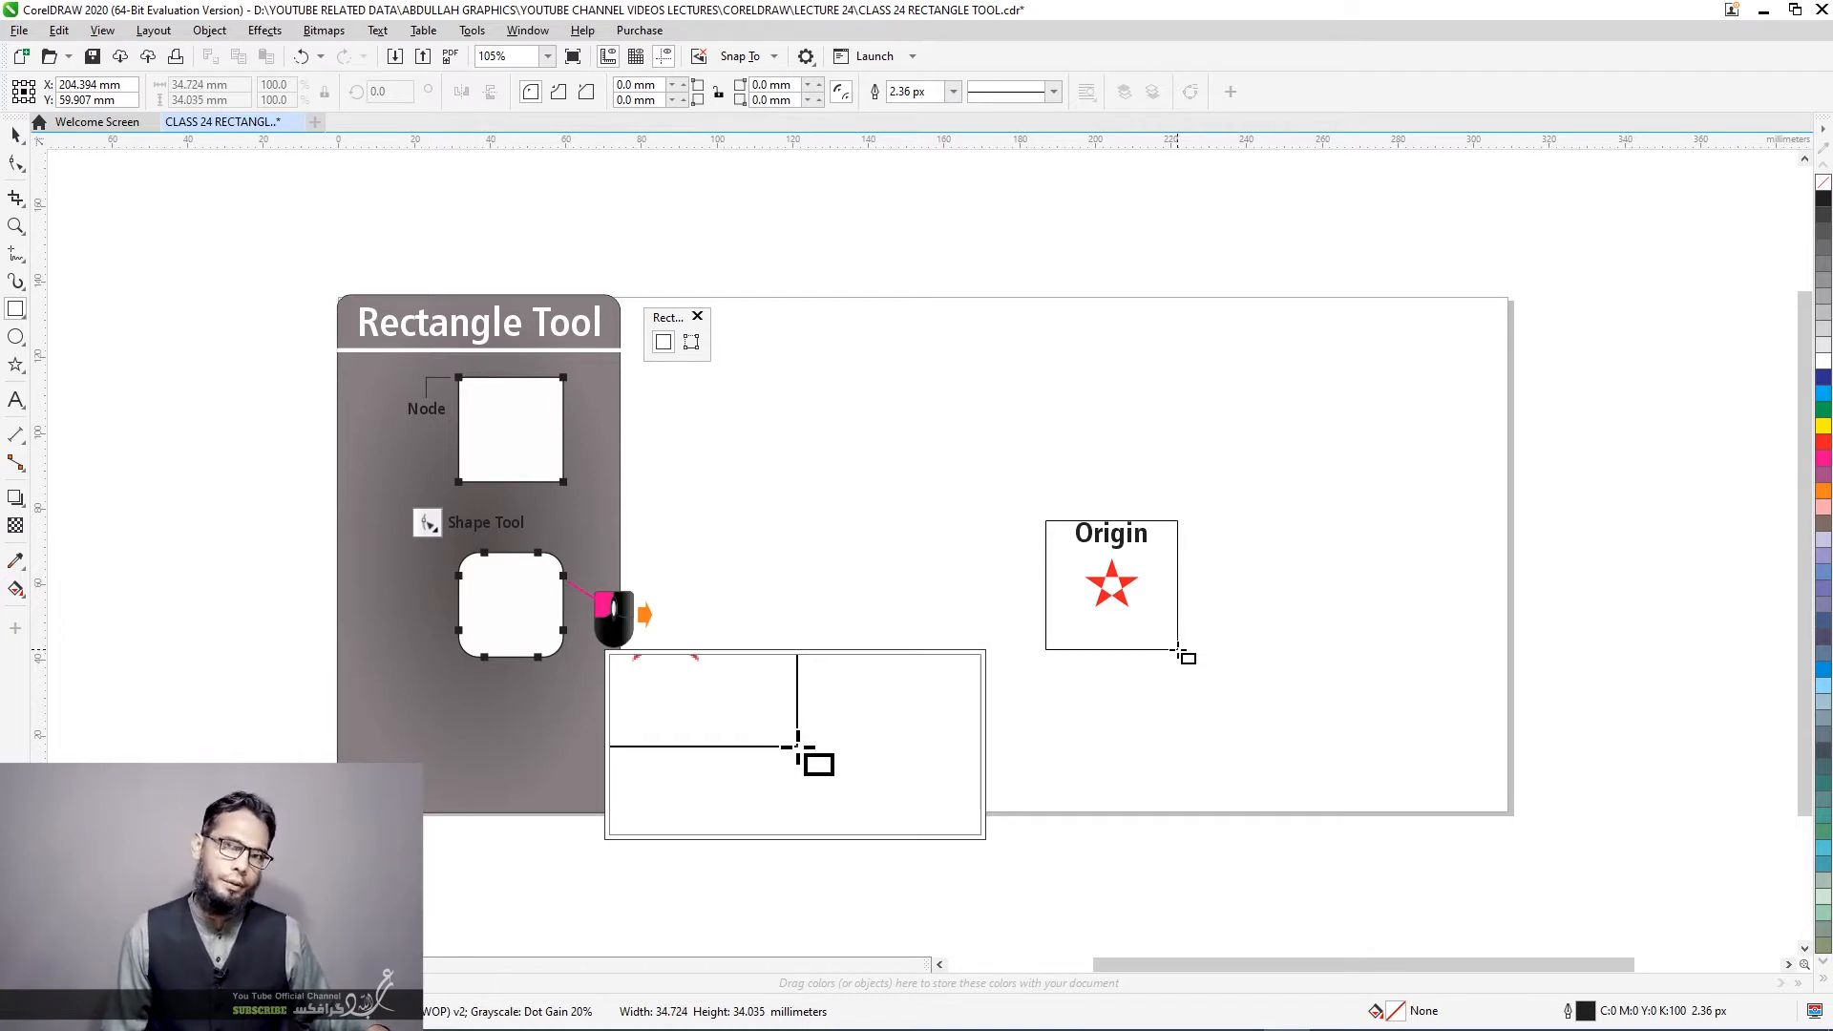
drag(1177, 649, 1152, 585)
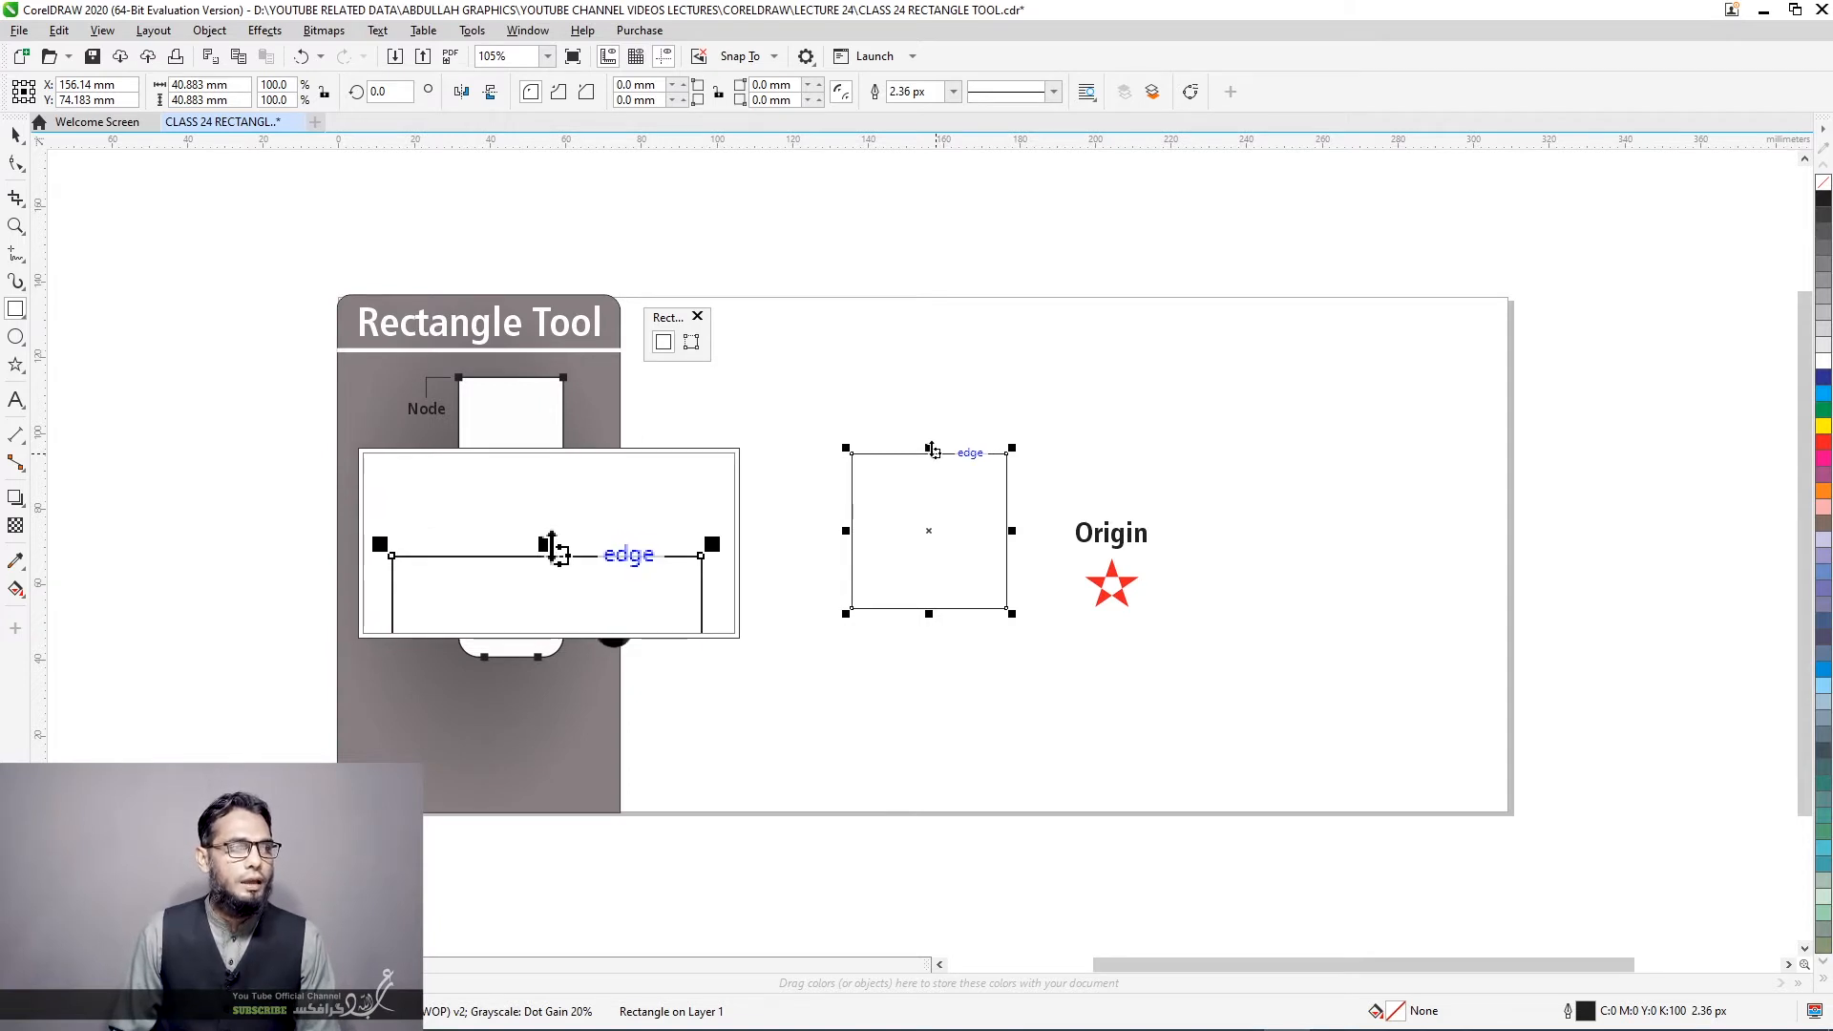
Stretch the square beside the star by its upper, lower and right edges to about 47 mm wide and 50 mm high
drag(933, 450, 936, 467)
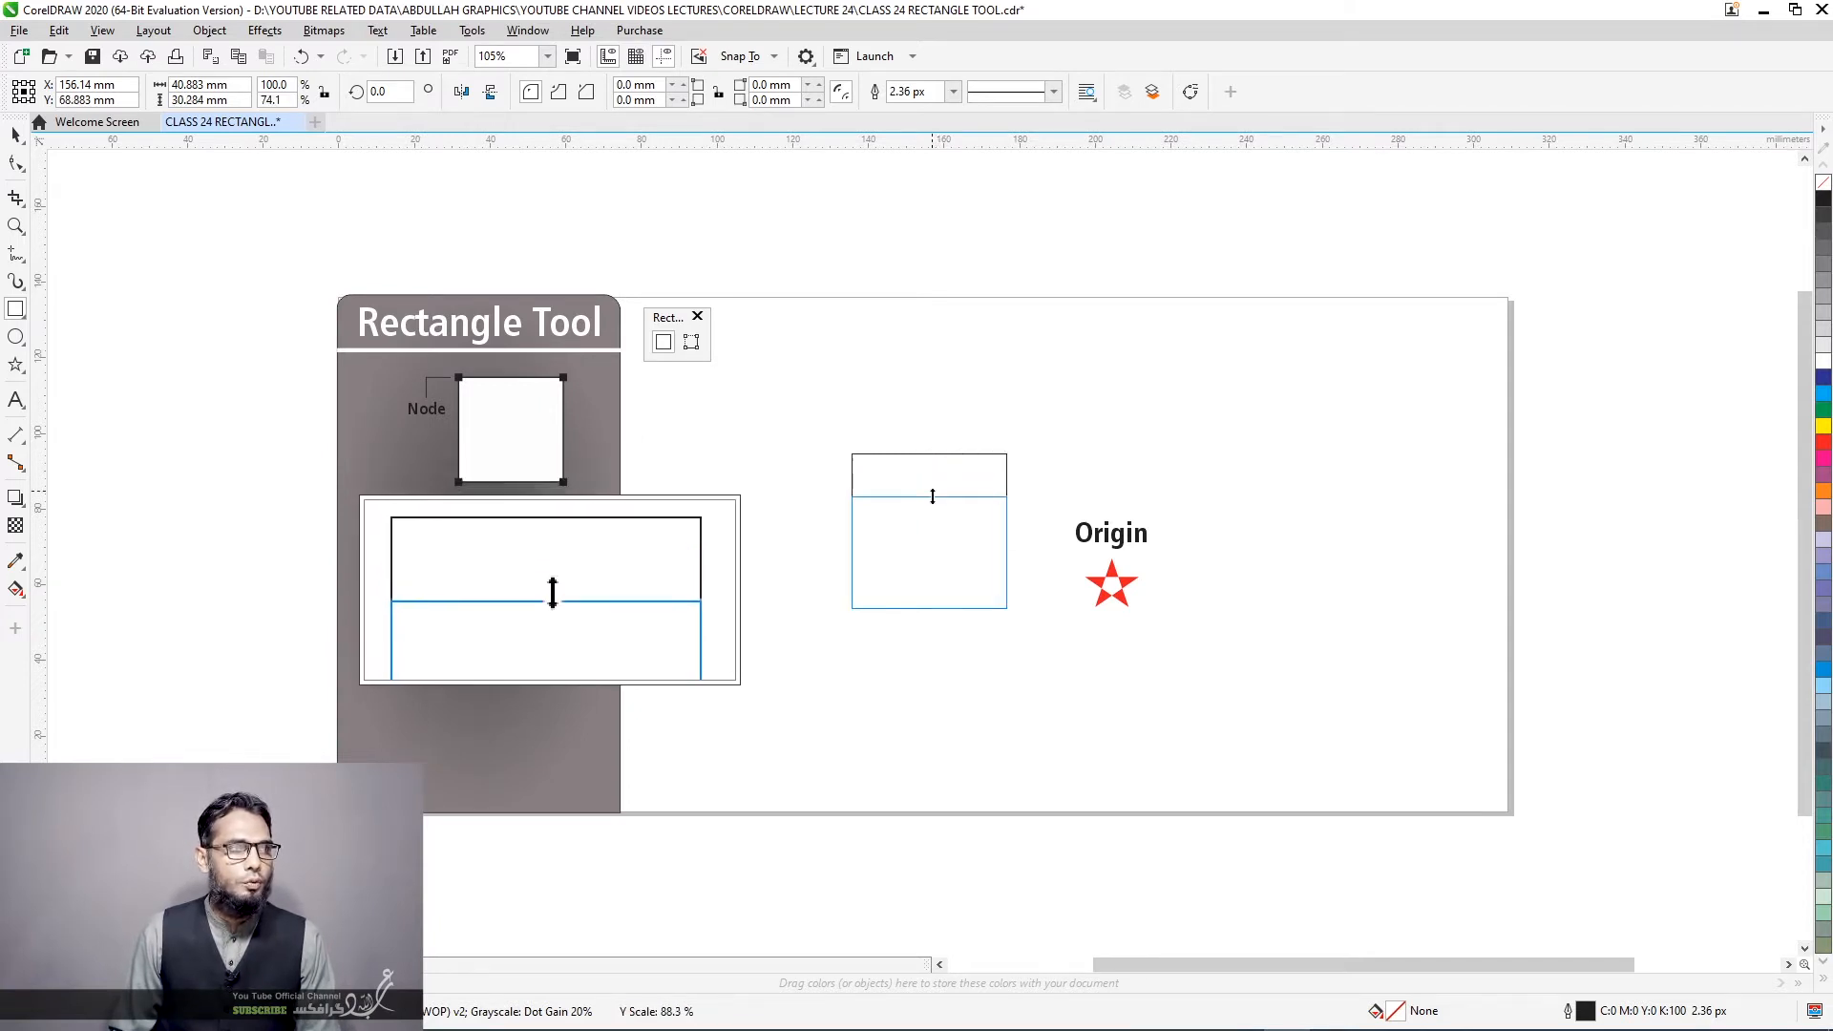
mouse_move(928, 532)
mouse_down()
mouse_move(935, 563)
mouse_move(920, 542)
mouse_up()
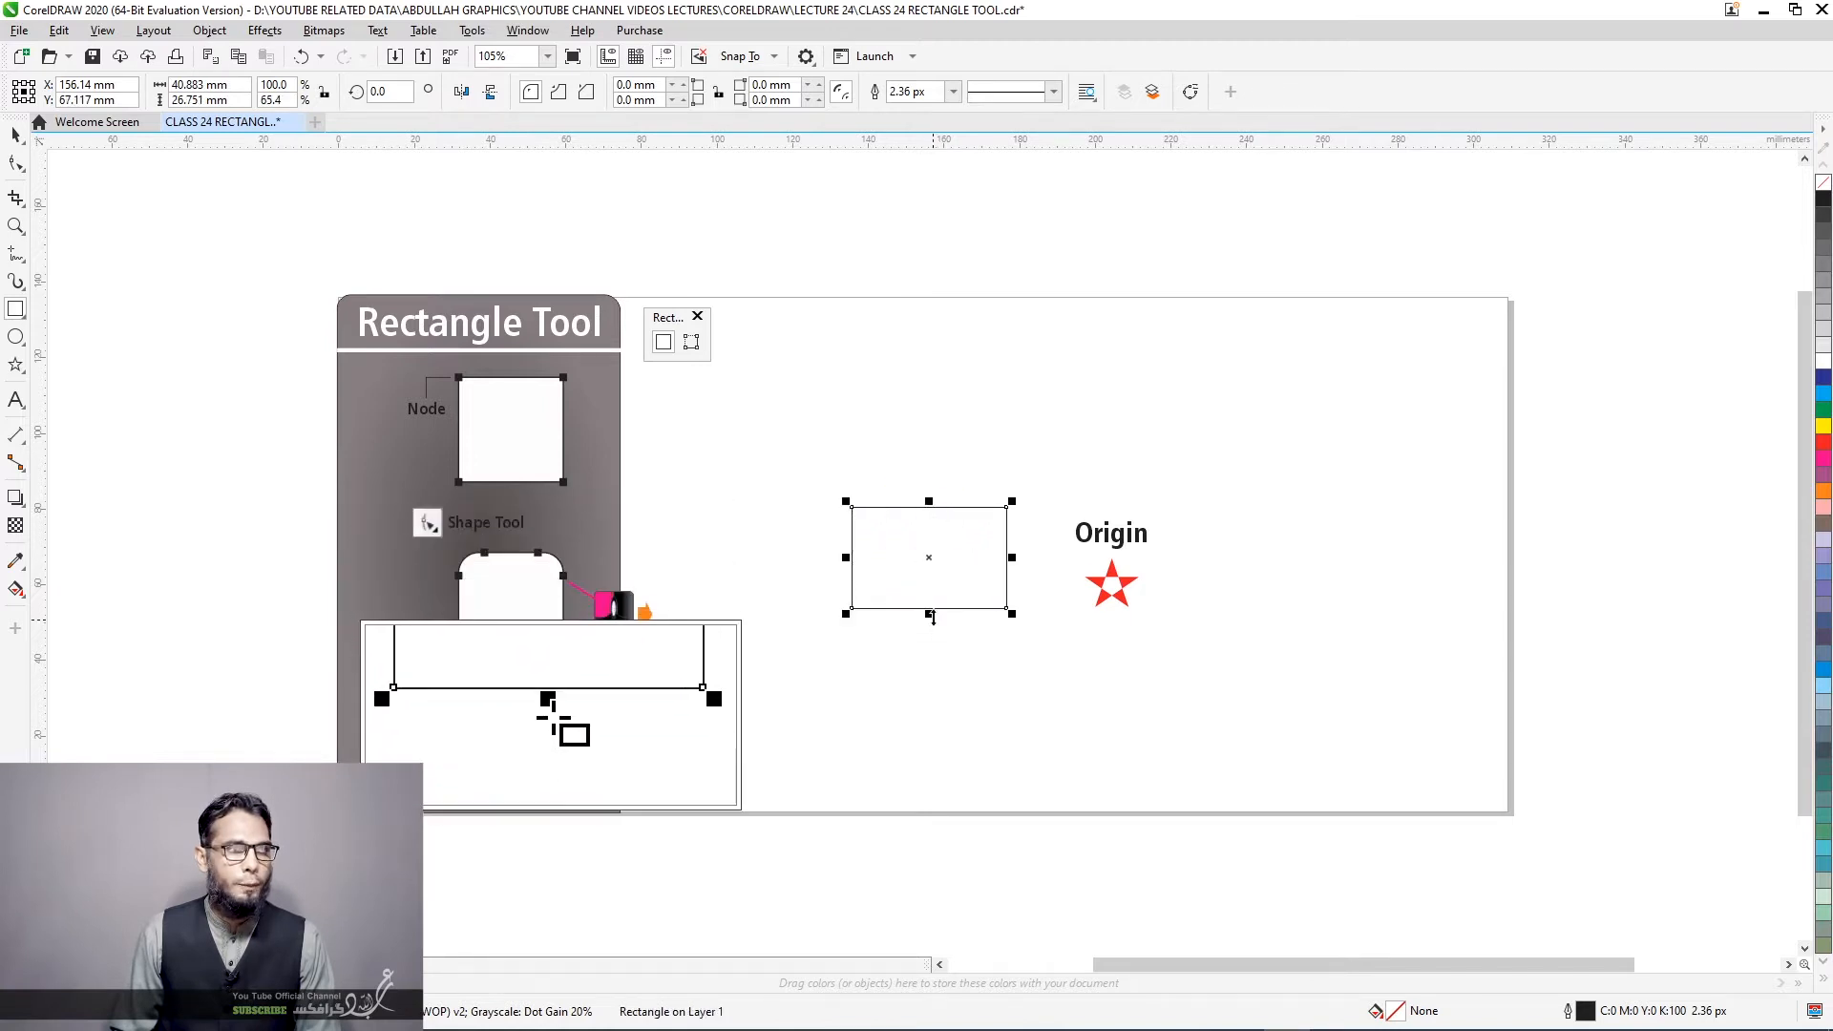
drag(929, 611, 932, 702)
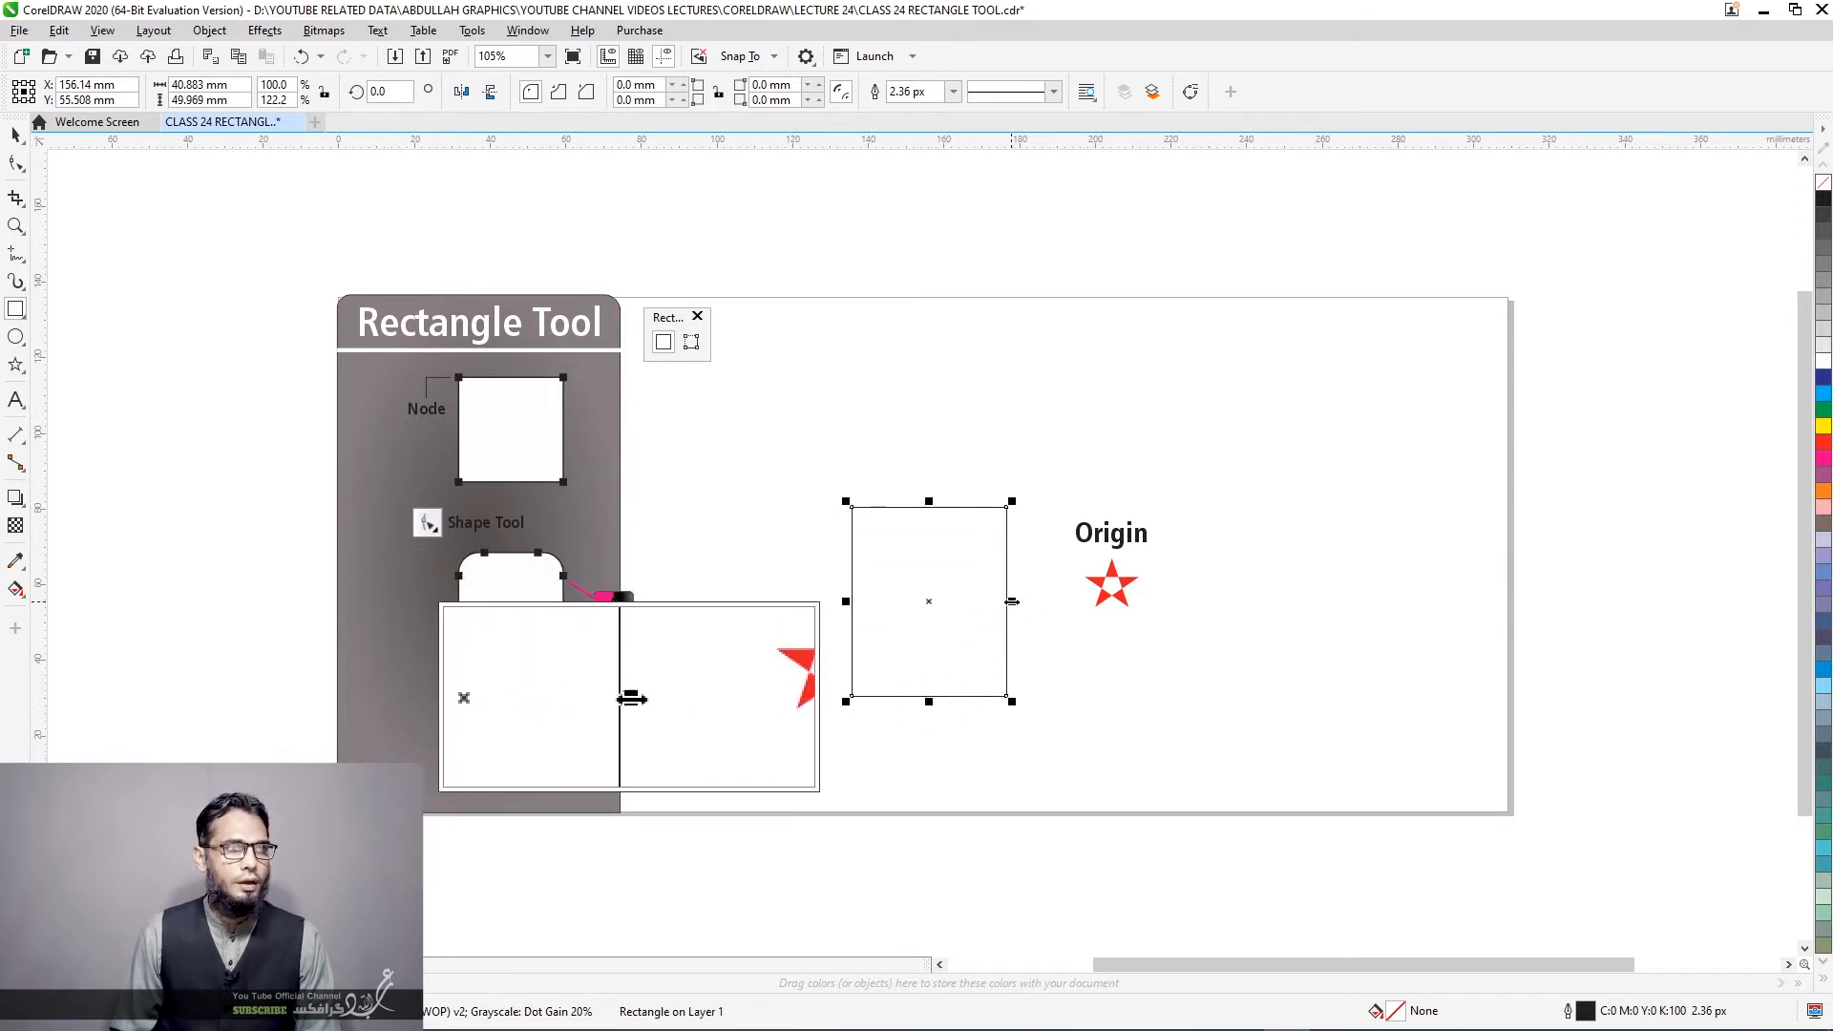
mouse_move(1000, 601)
mouse_down()
mouse_move(940, 604)
mouse_move(1030, 601)
mouse_up()
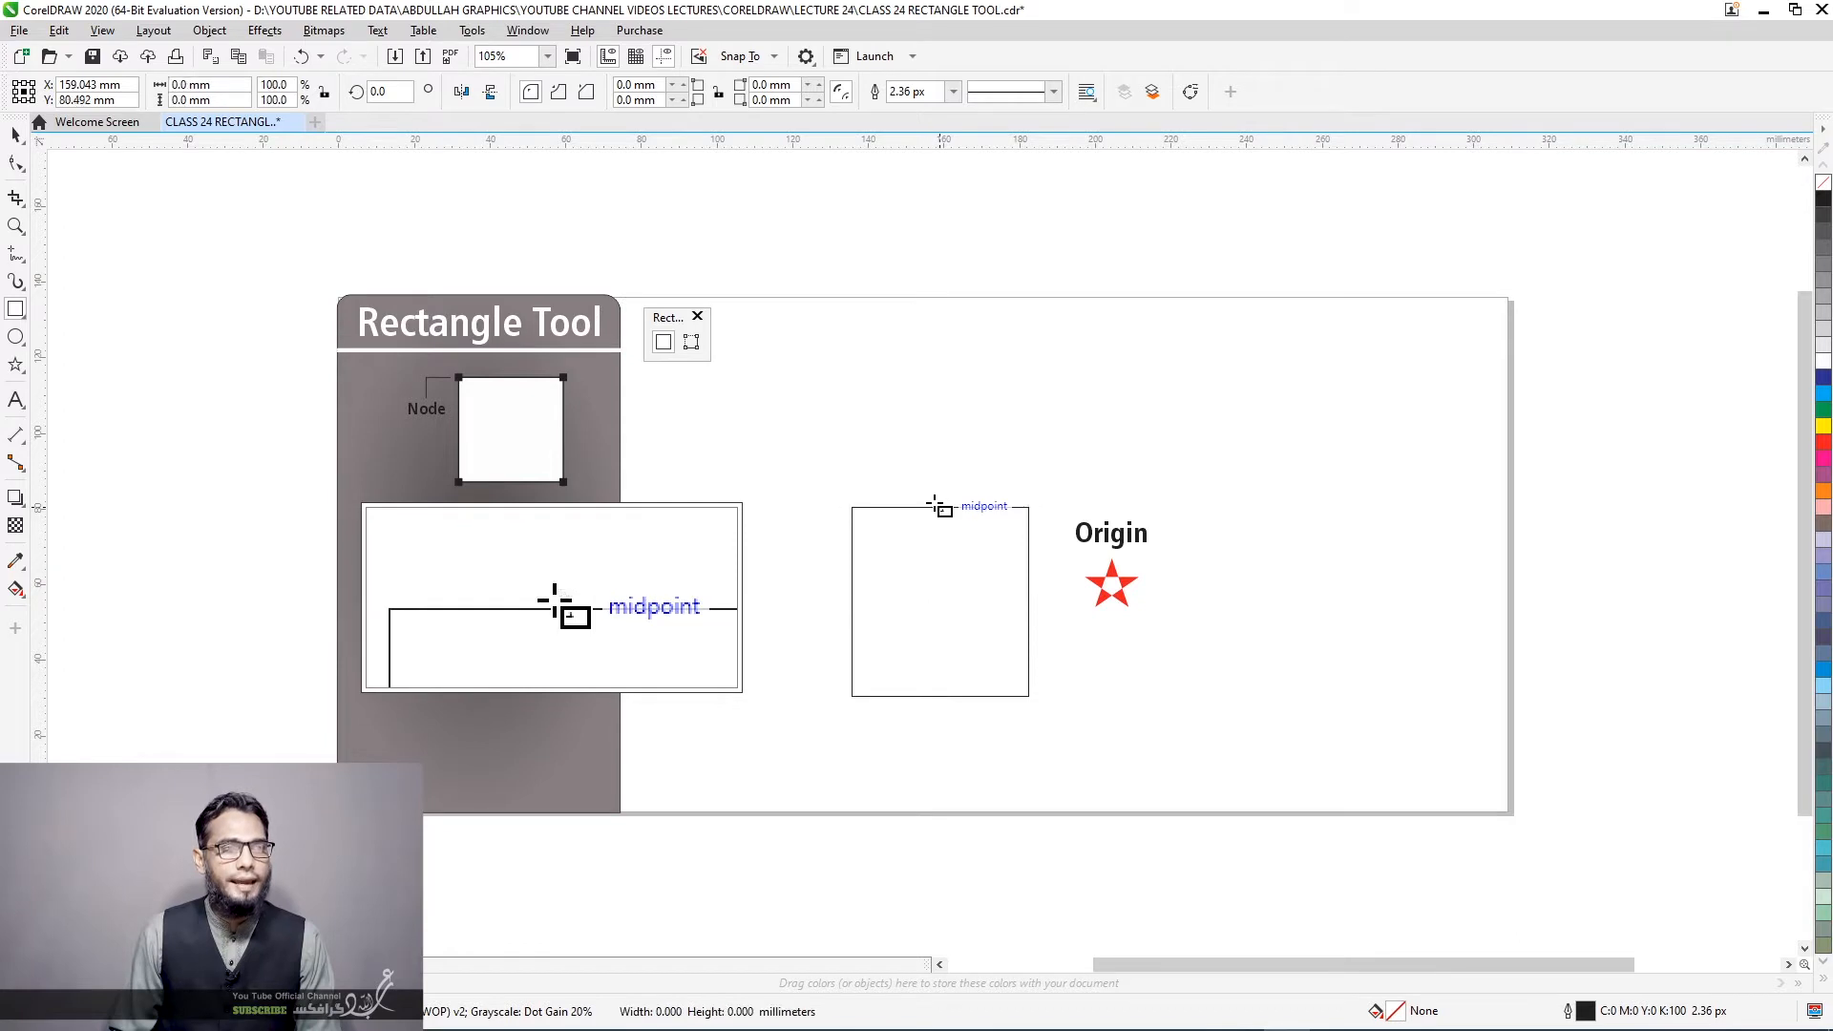
Select the rectangle with the Pick tool and resize it by its upper and lower edges to a height of about 42 mm
key(space)
click(931, 530)
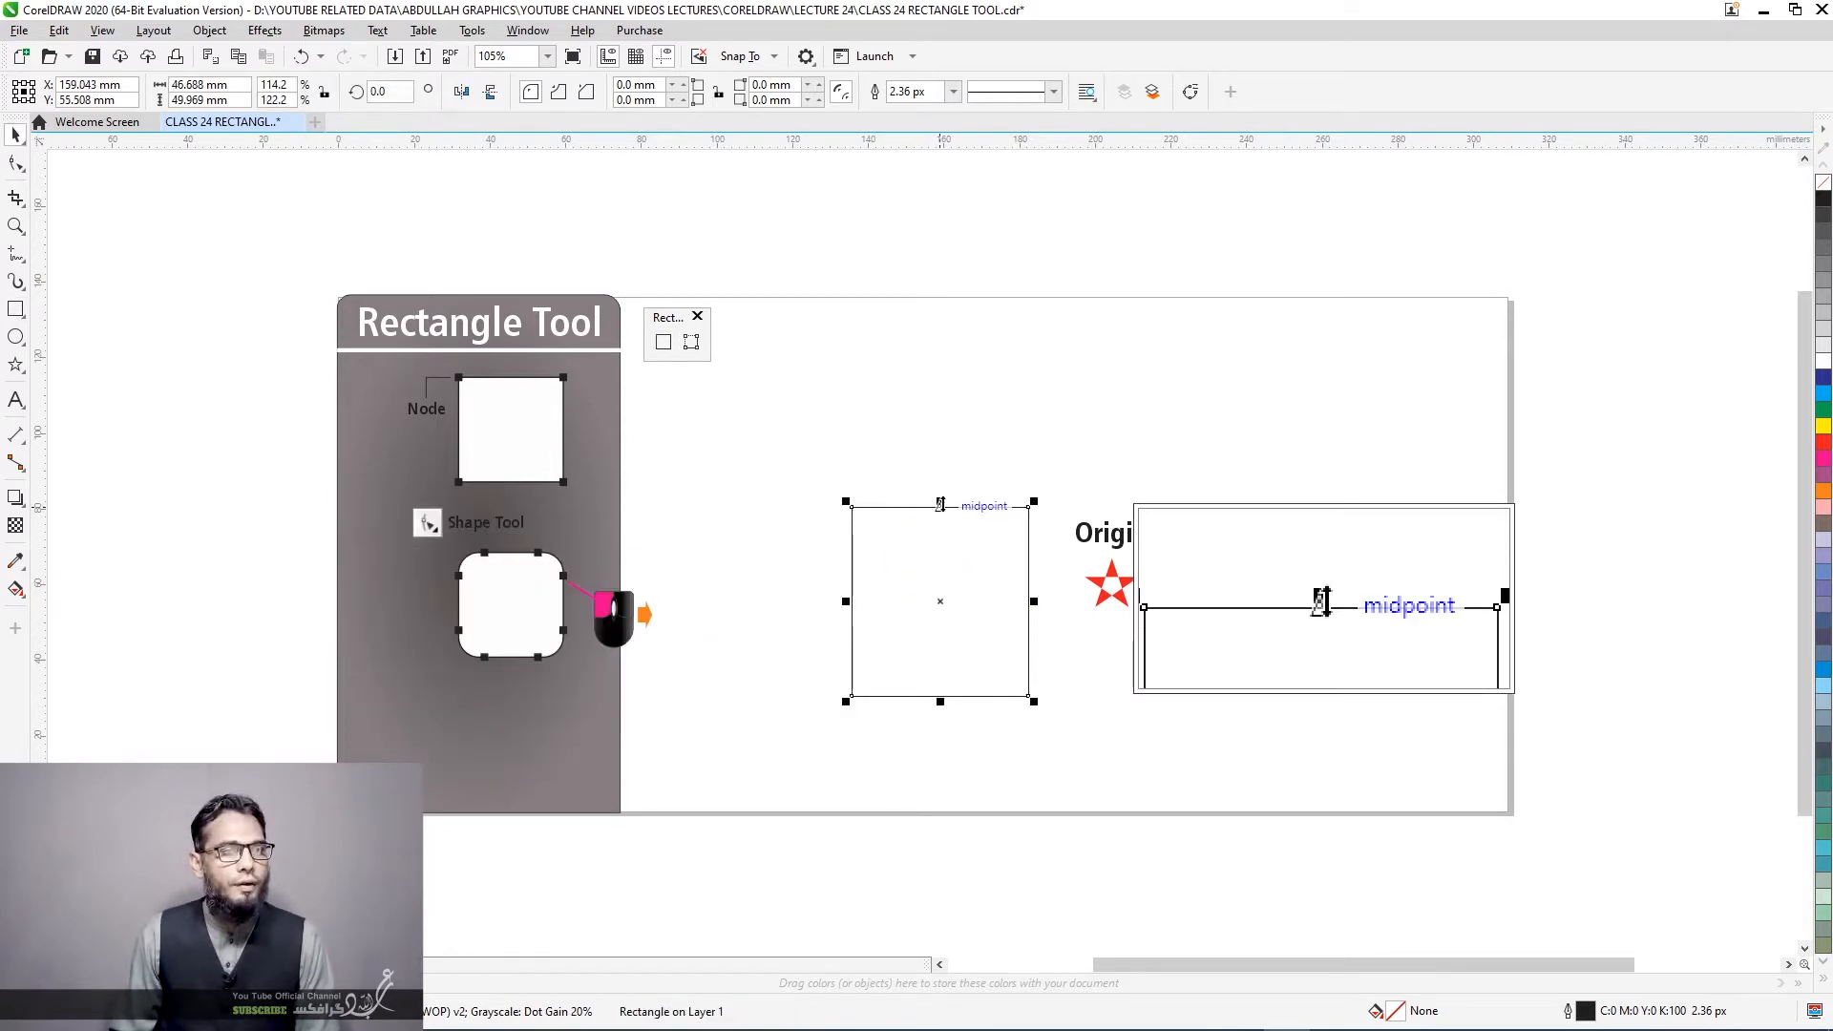
drag(943, 505, 934, 571)
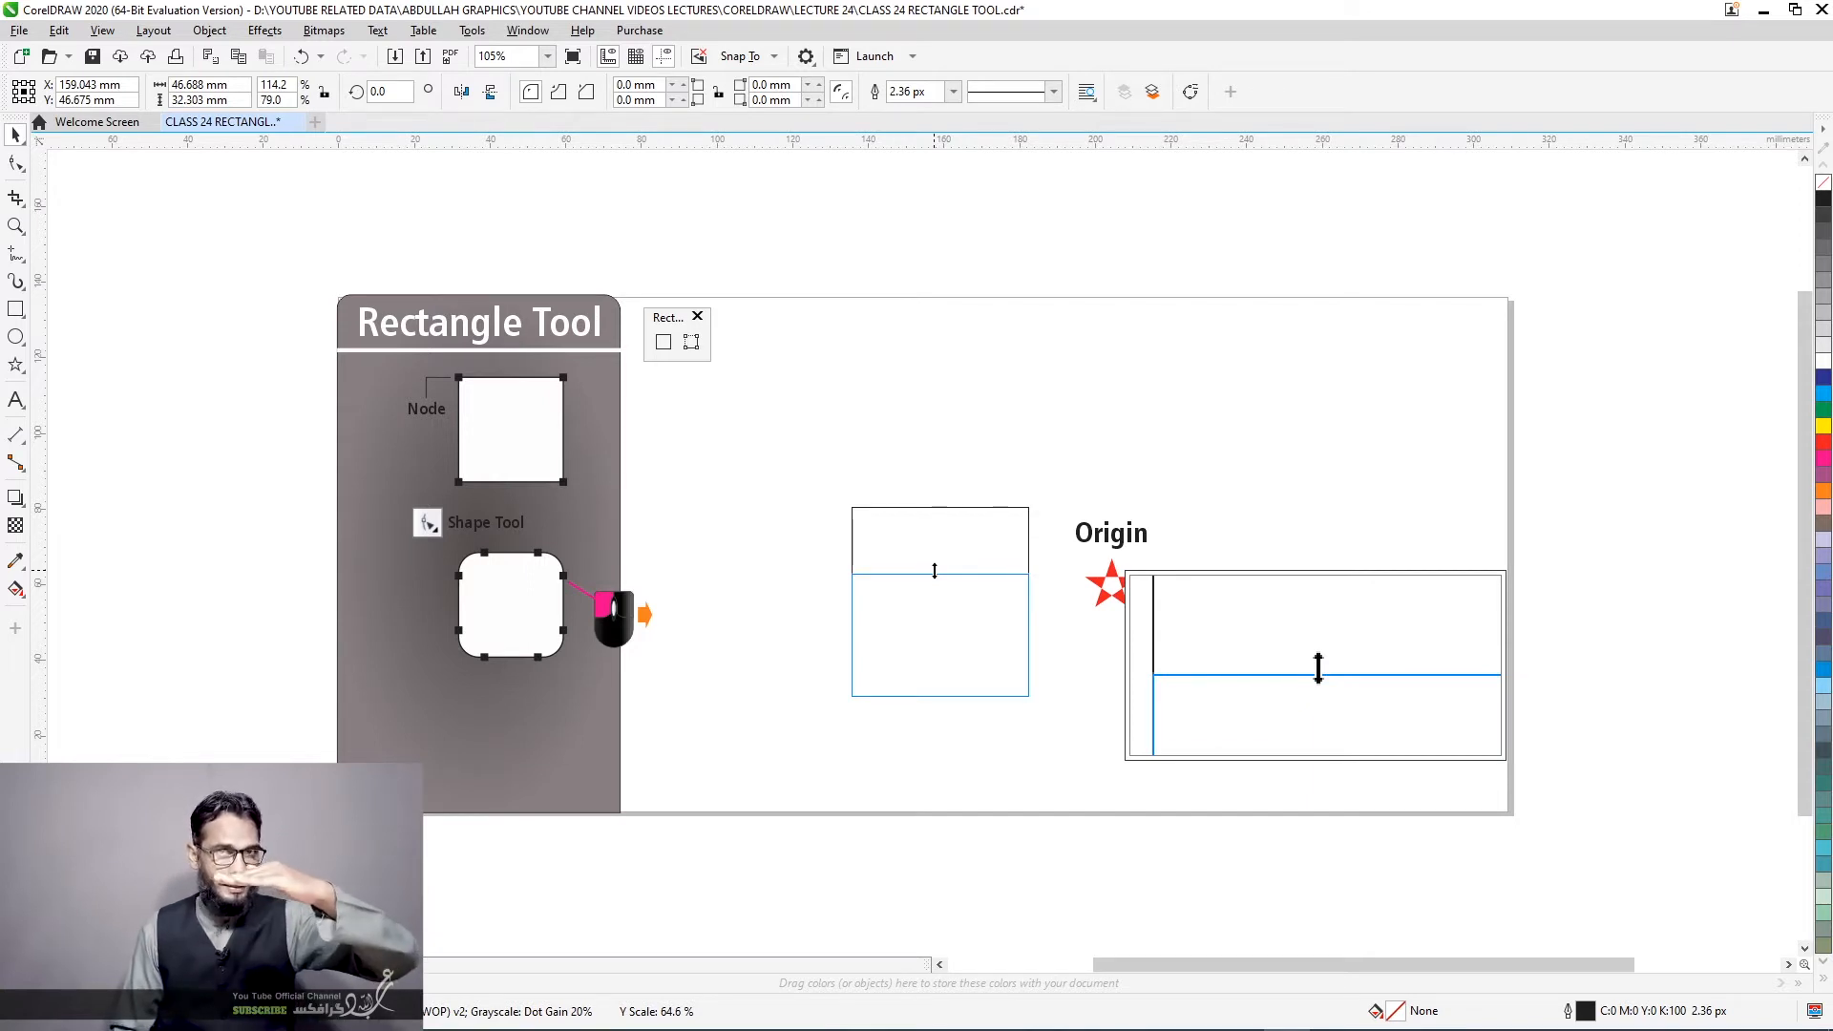
drag(933, 571, 929, 591)
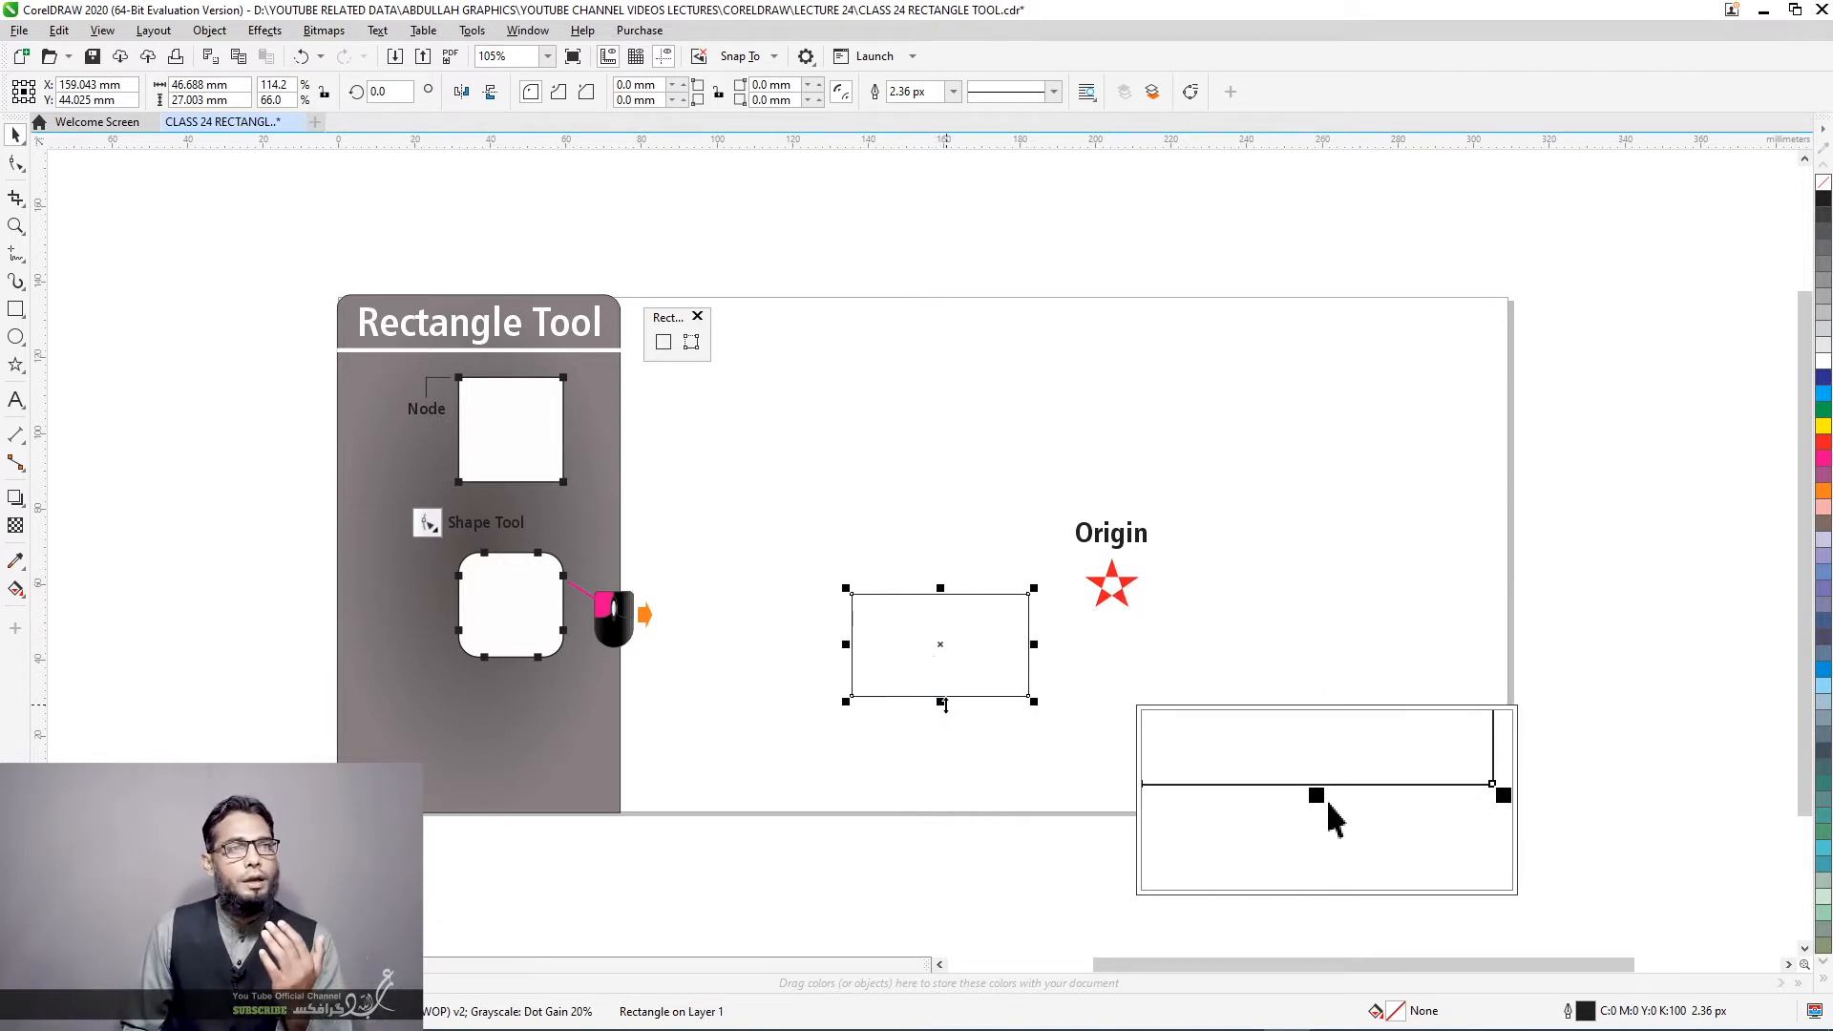
drag(941, 702, 949, 761)
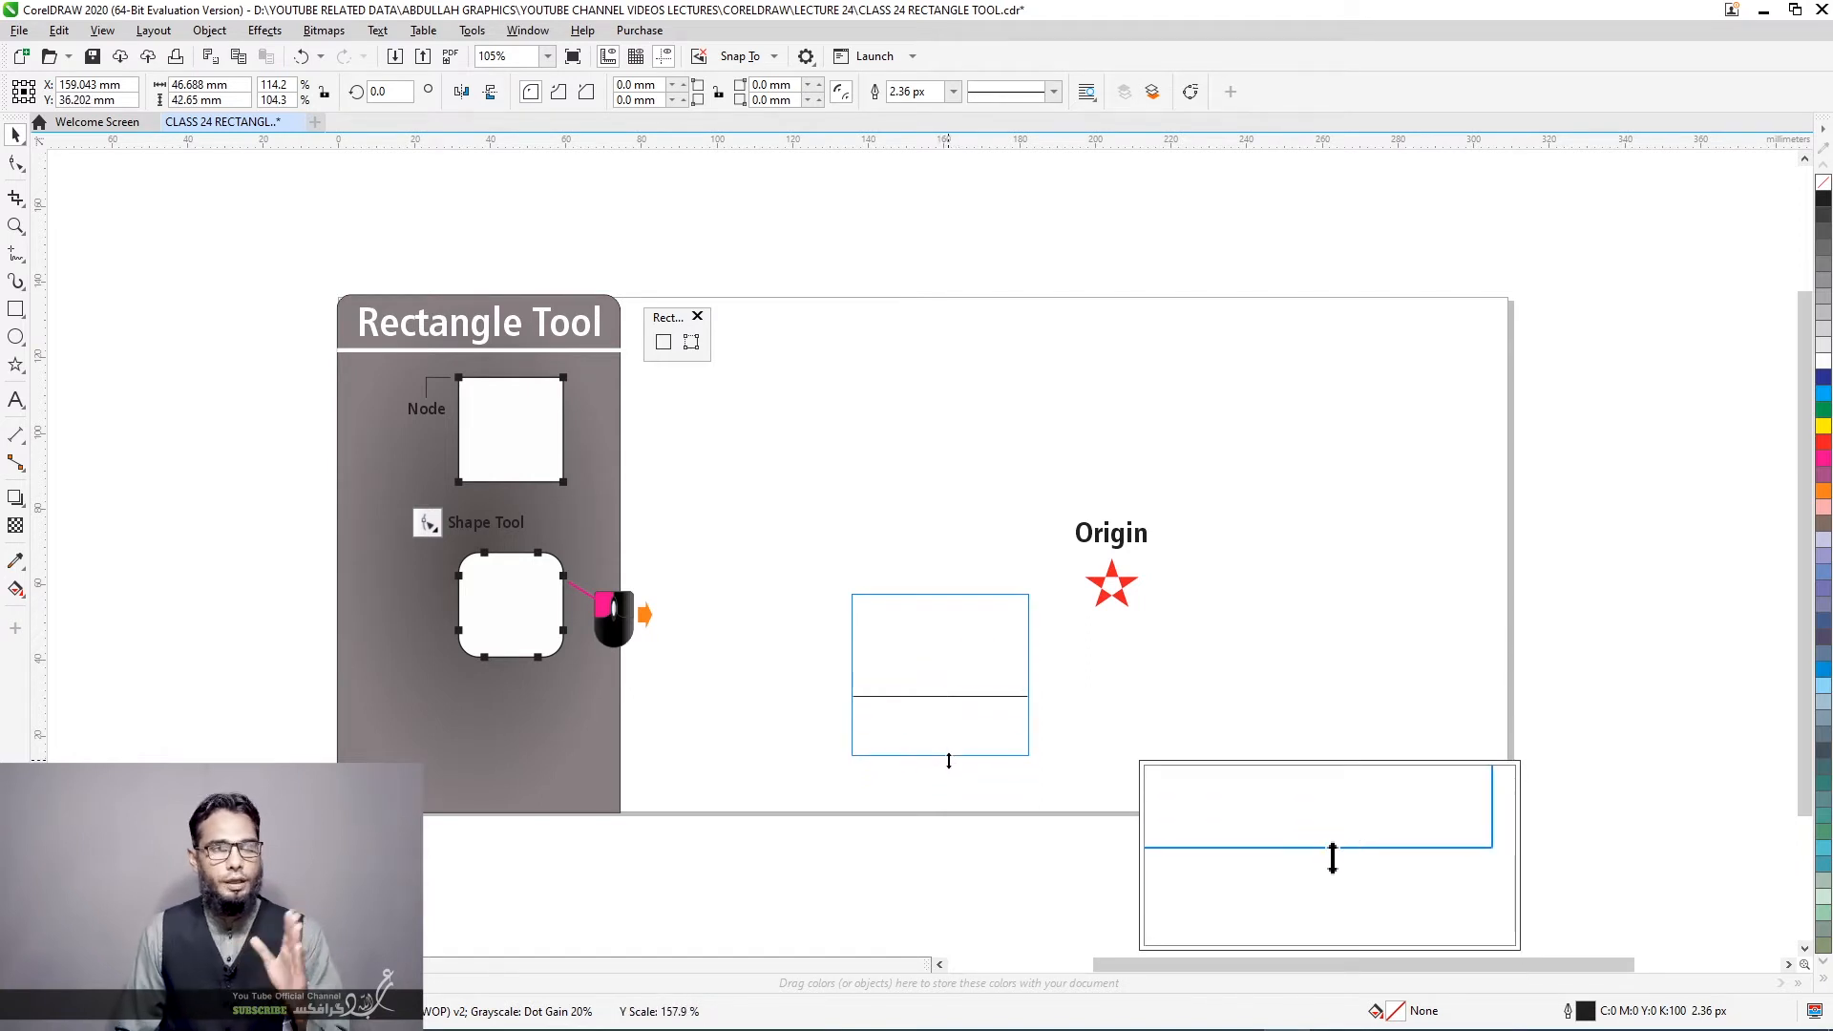
drag(945, 759, 943, 758)
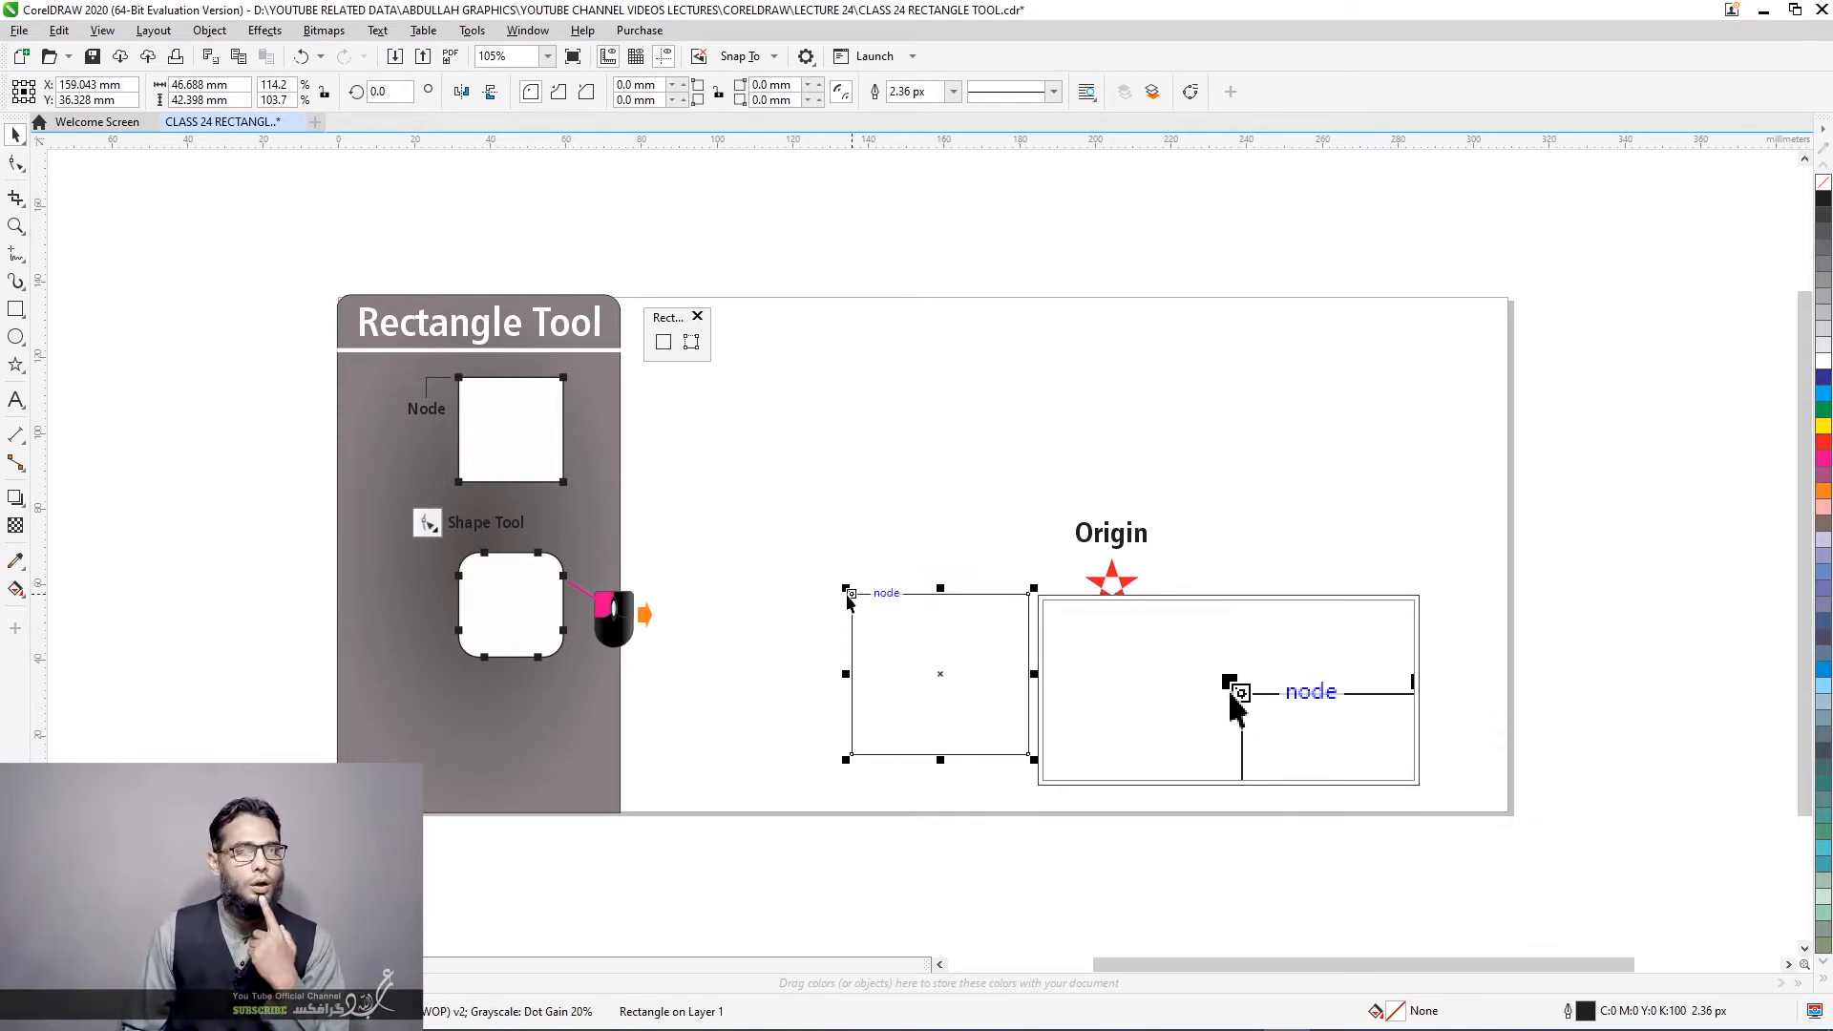
Scale the rectangle proportionally from its different corners, shrinking and enlarging it, to end at about 41 by 37 mm
drag(844, 587, 910, 656)
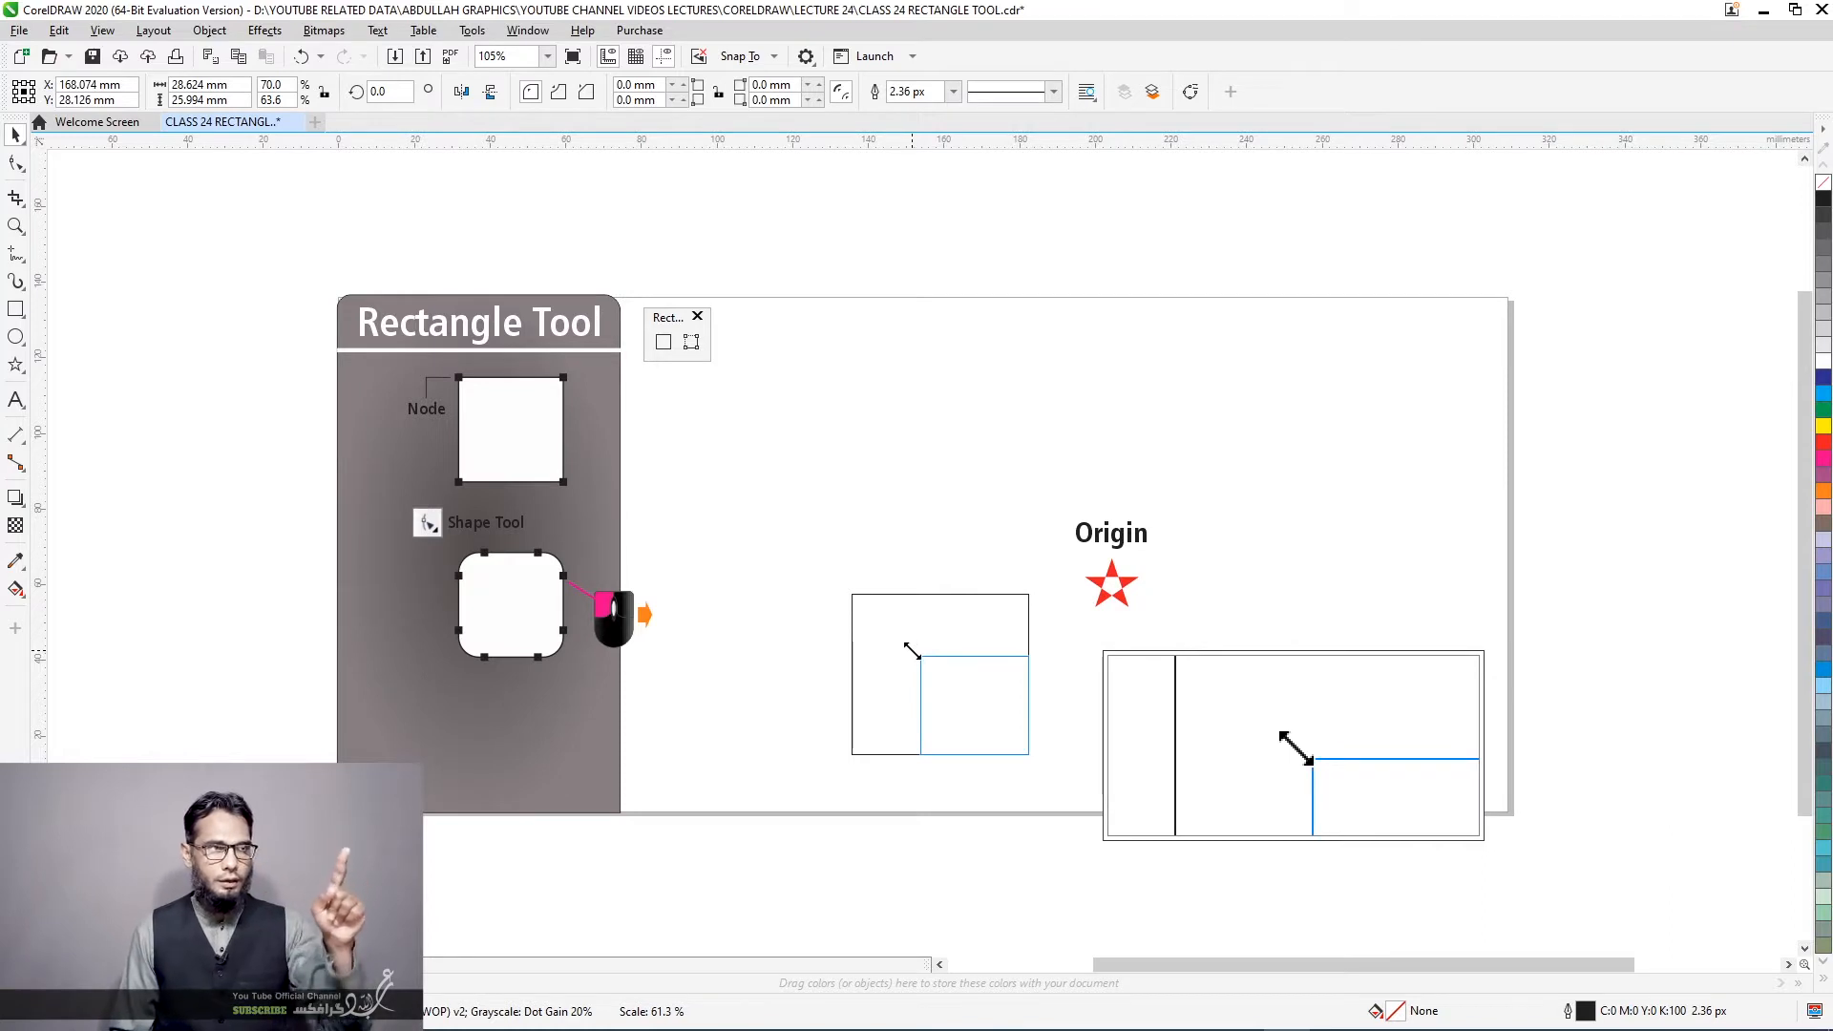
drag(919, 650, 894, 626)
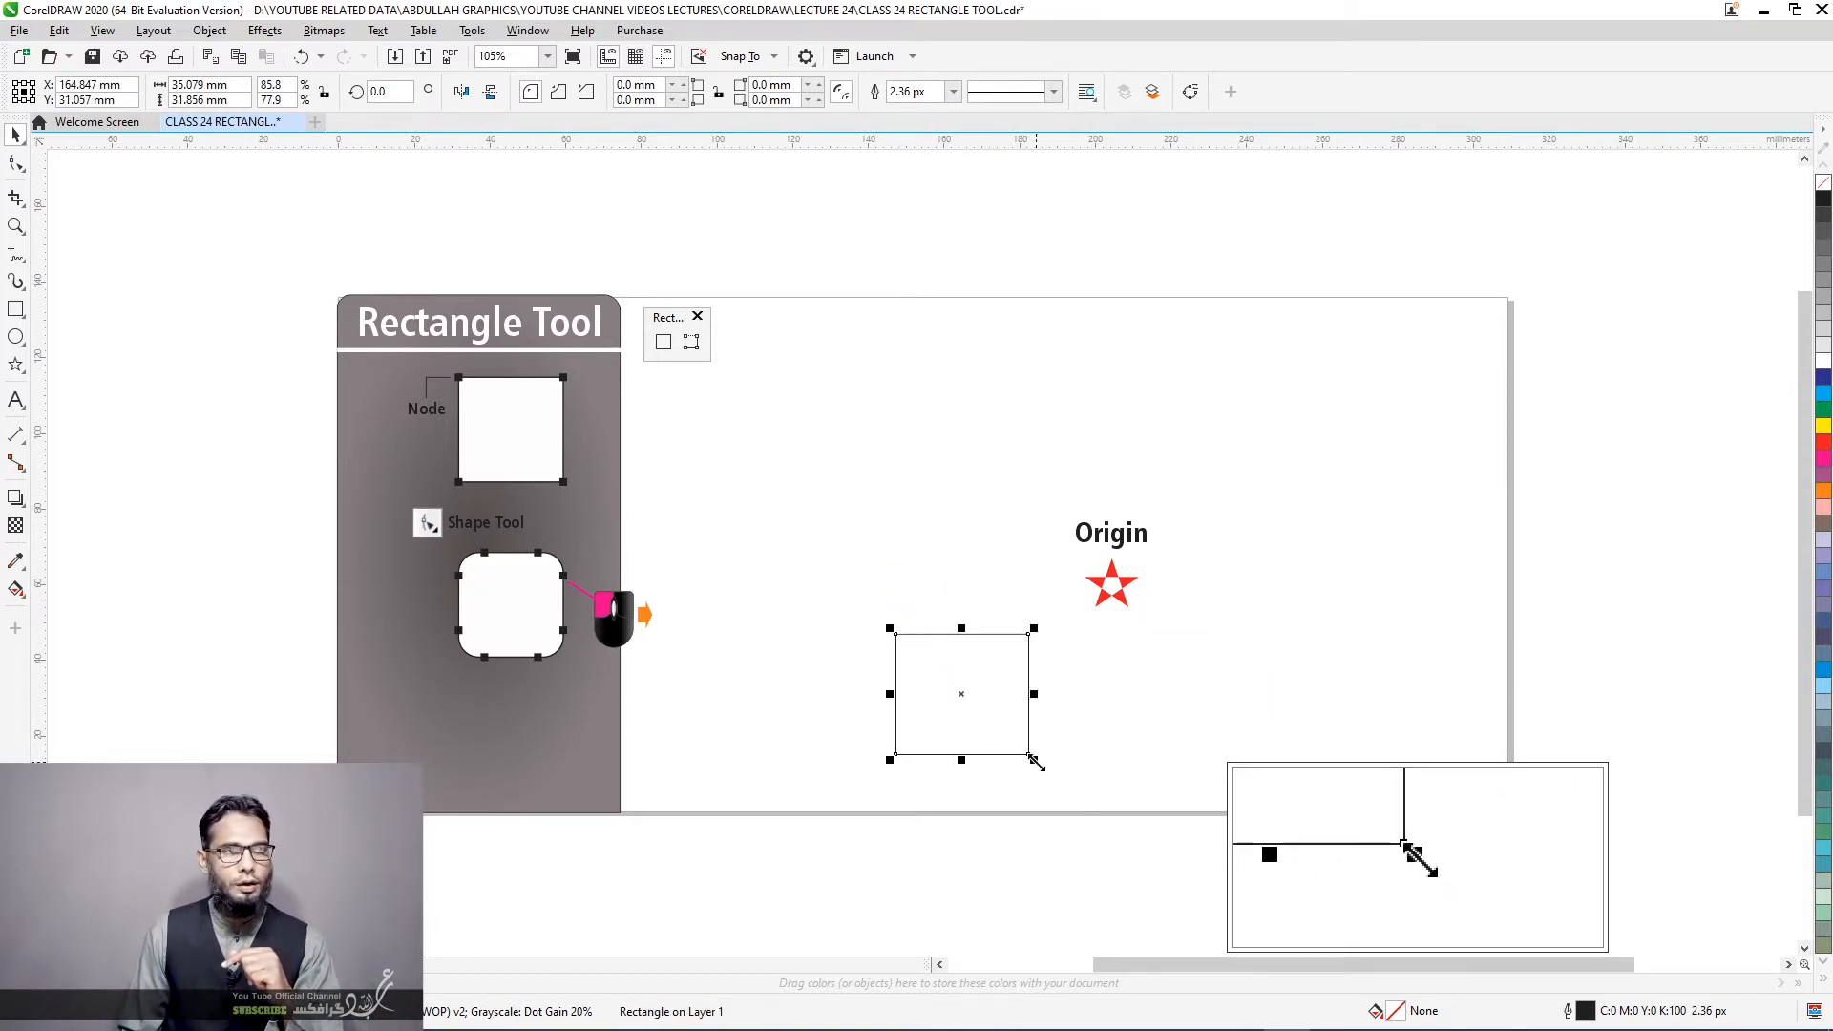
drag(1033, 759, 965, 698)
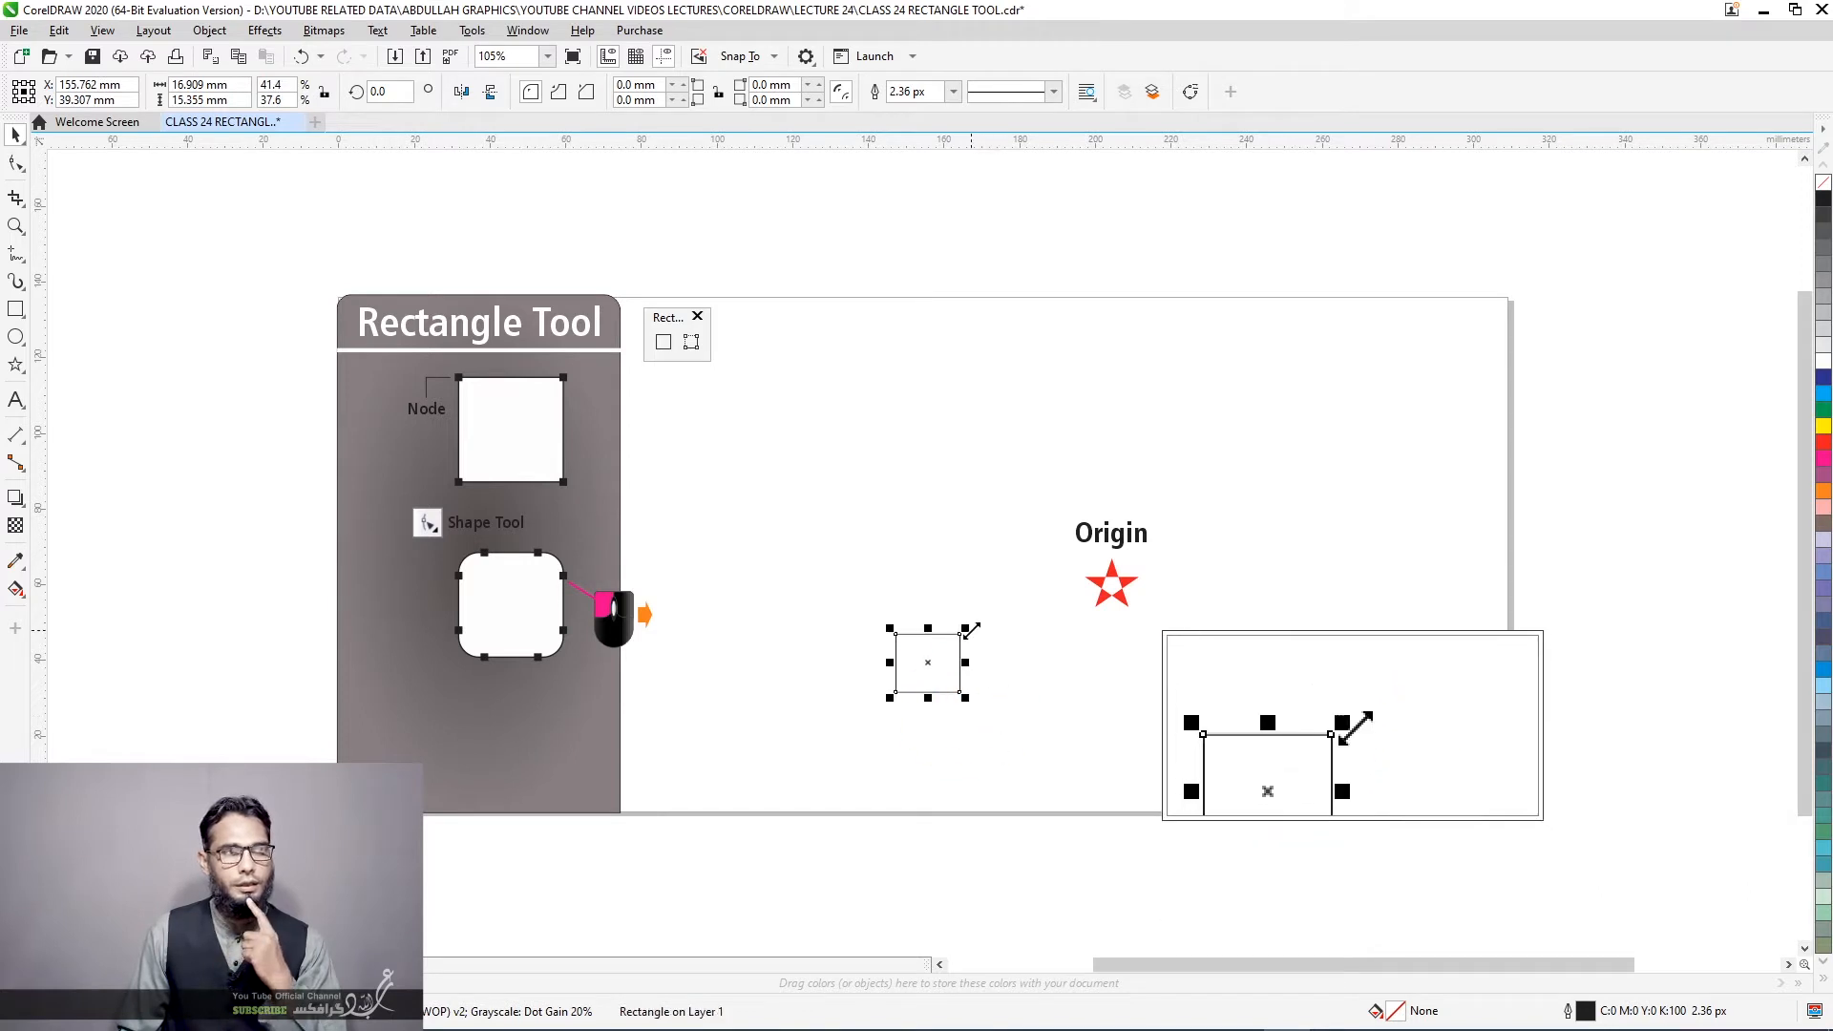
drag(970, 630, 1083, 519)
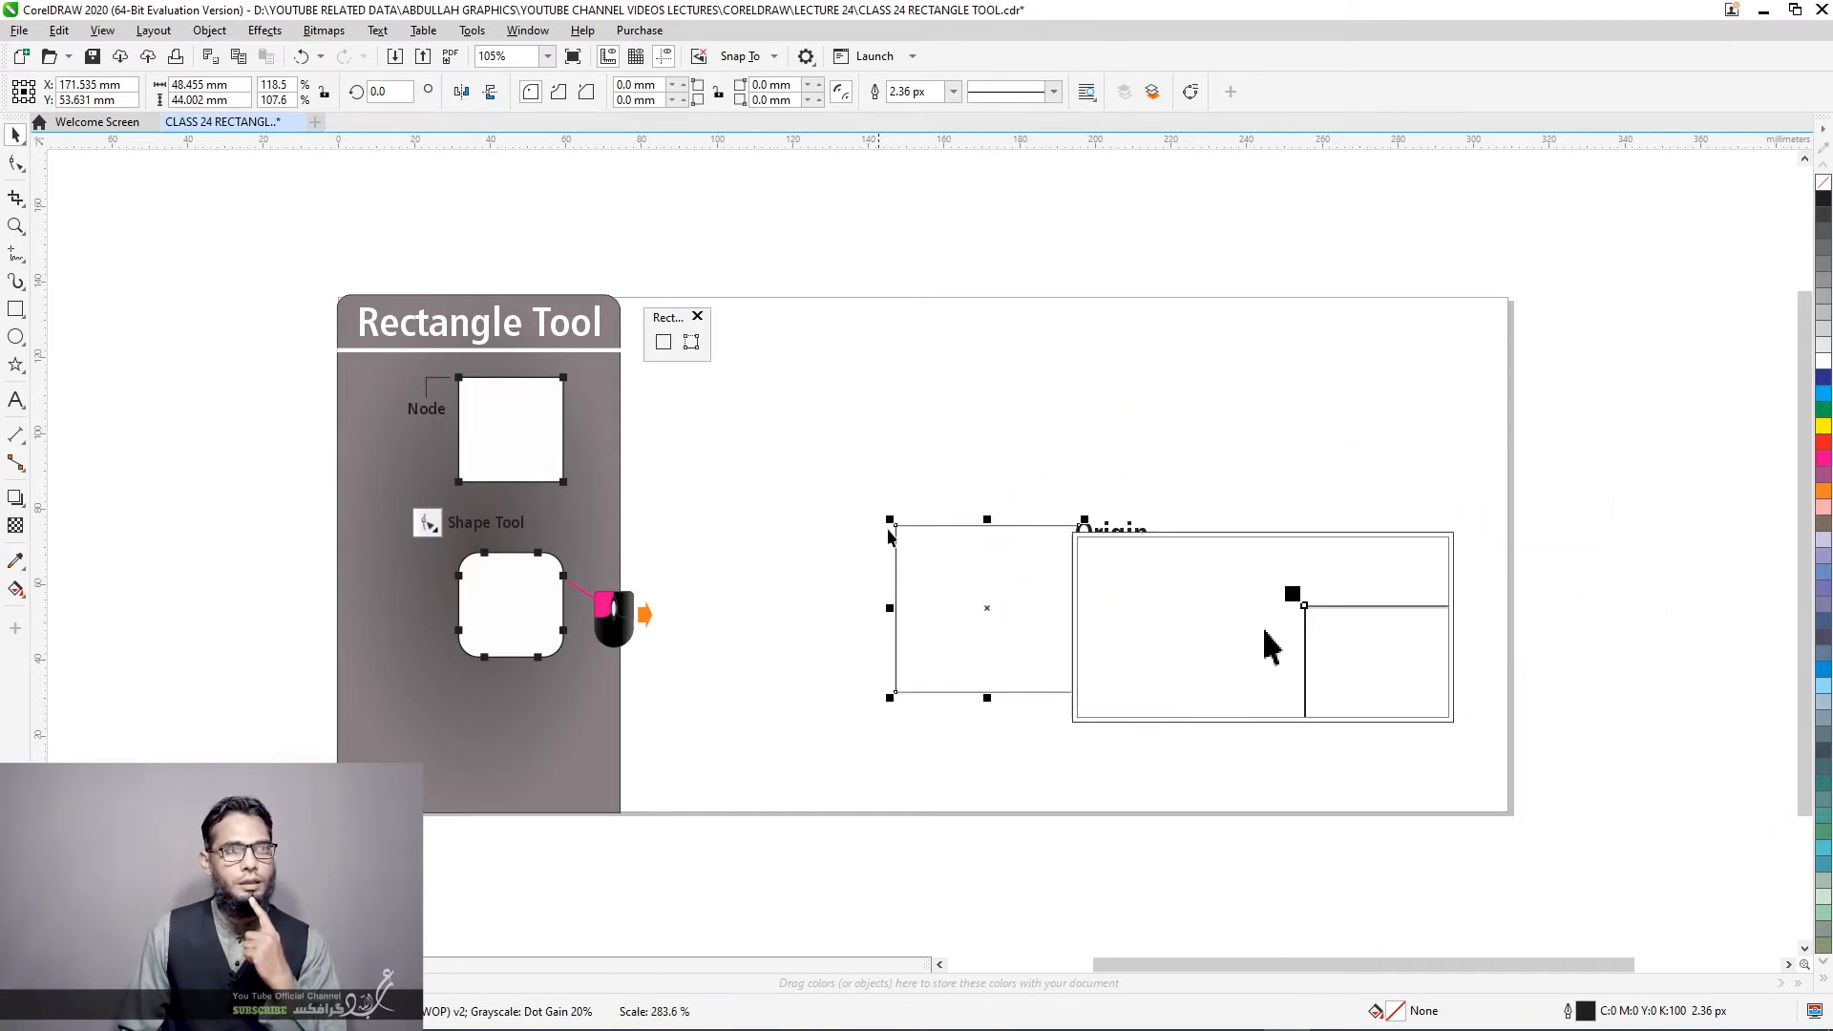
drag(889, 521, 788, 426)
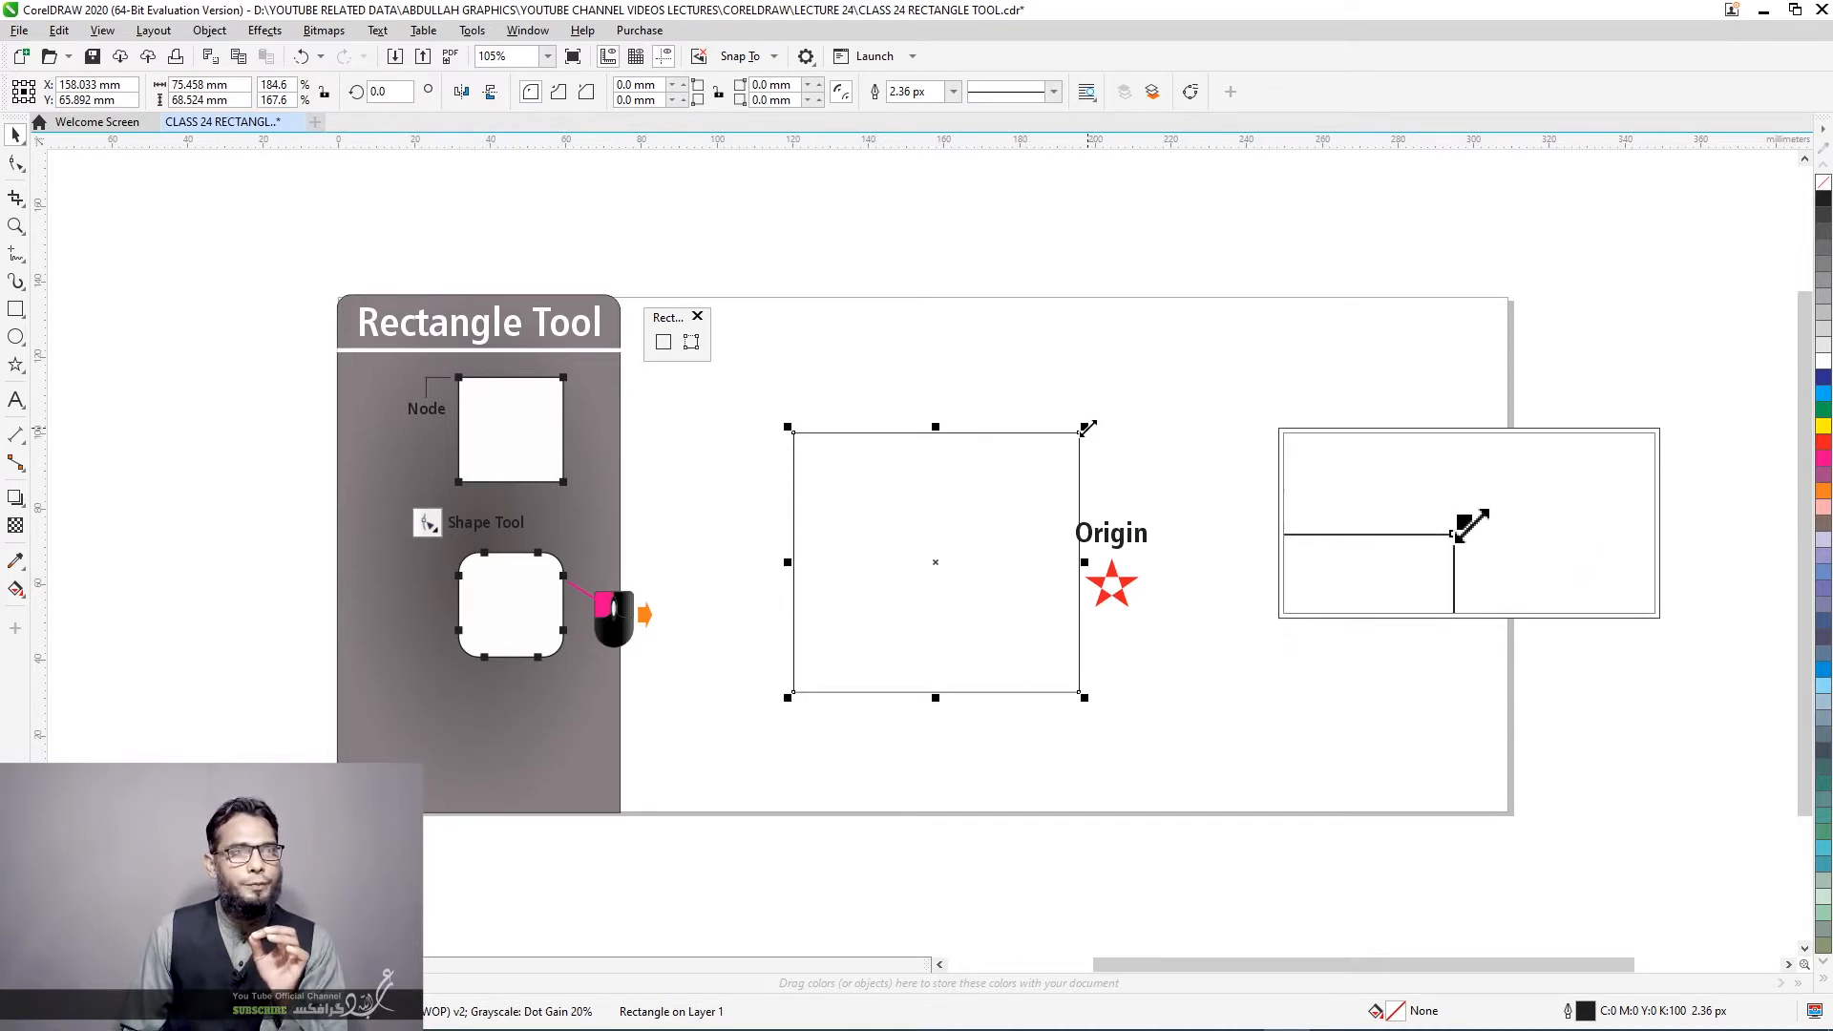
drag(1085, 426, 1034, 473)
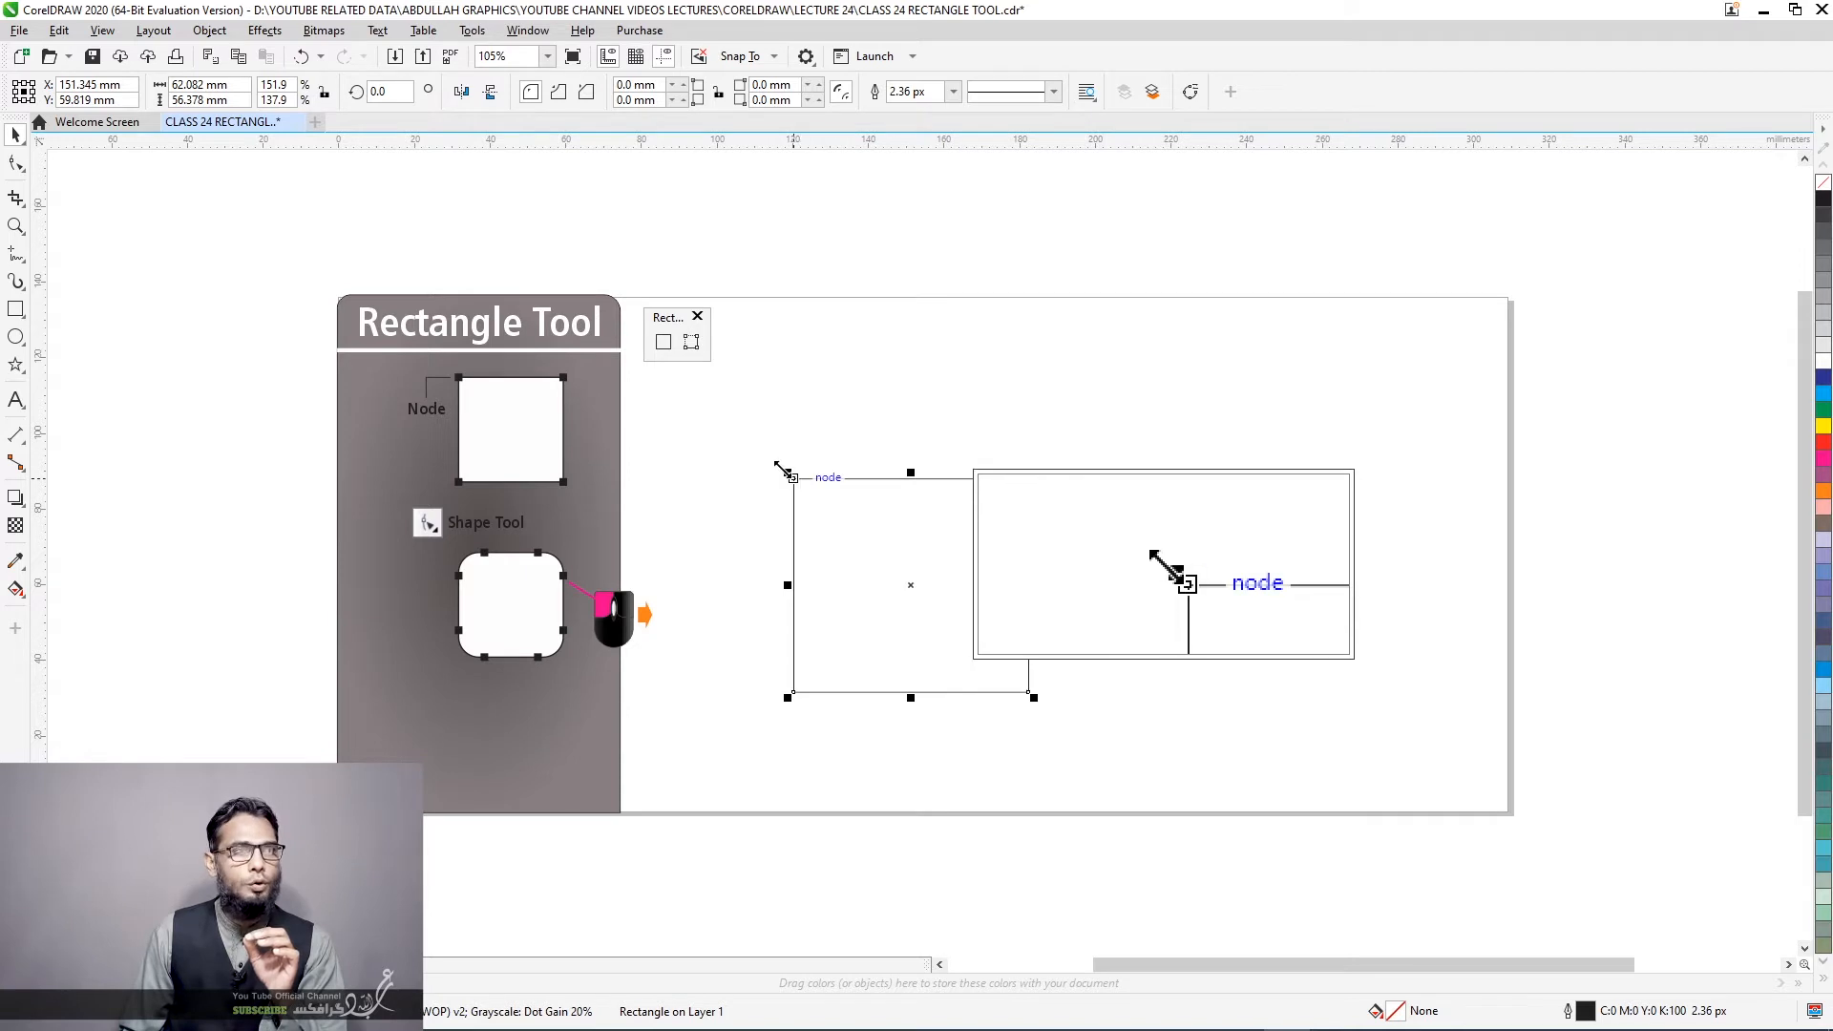
drag(788, 476, 864, 544)
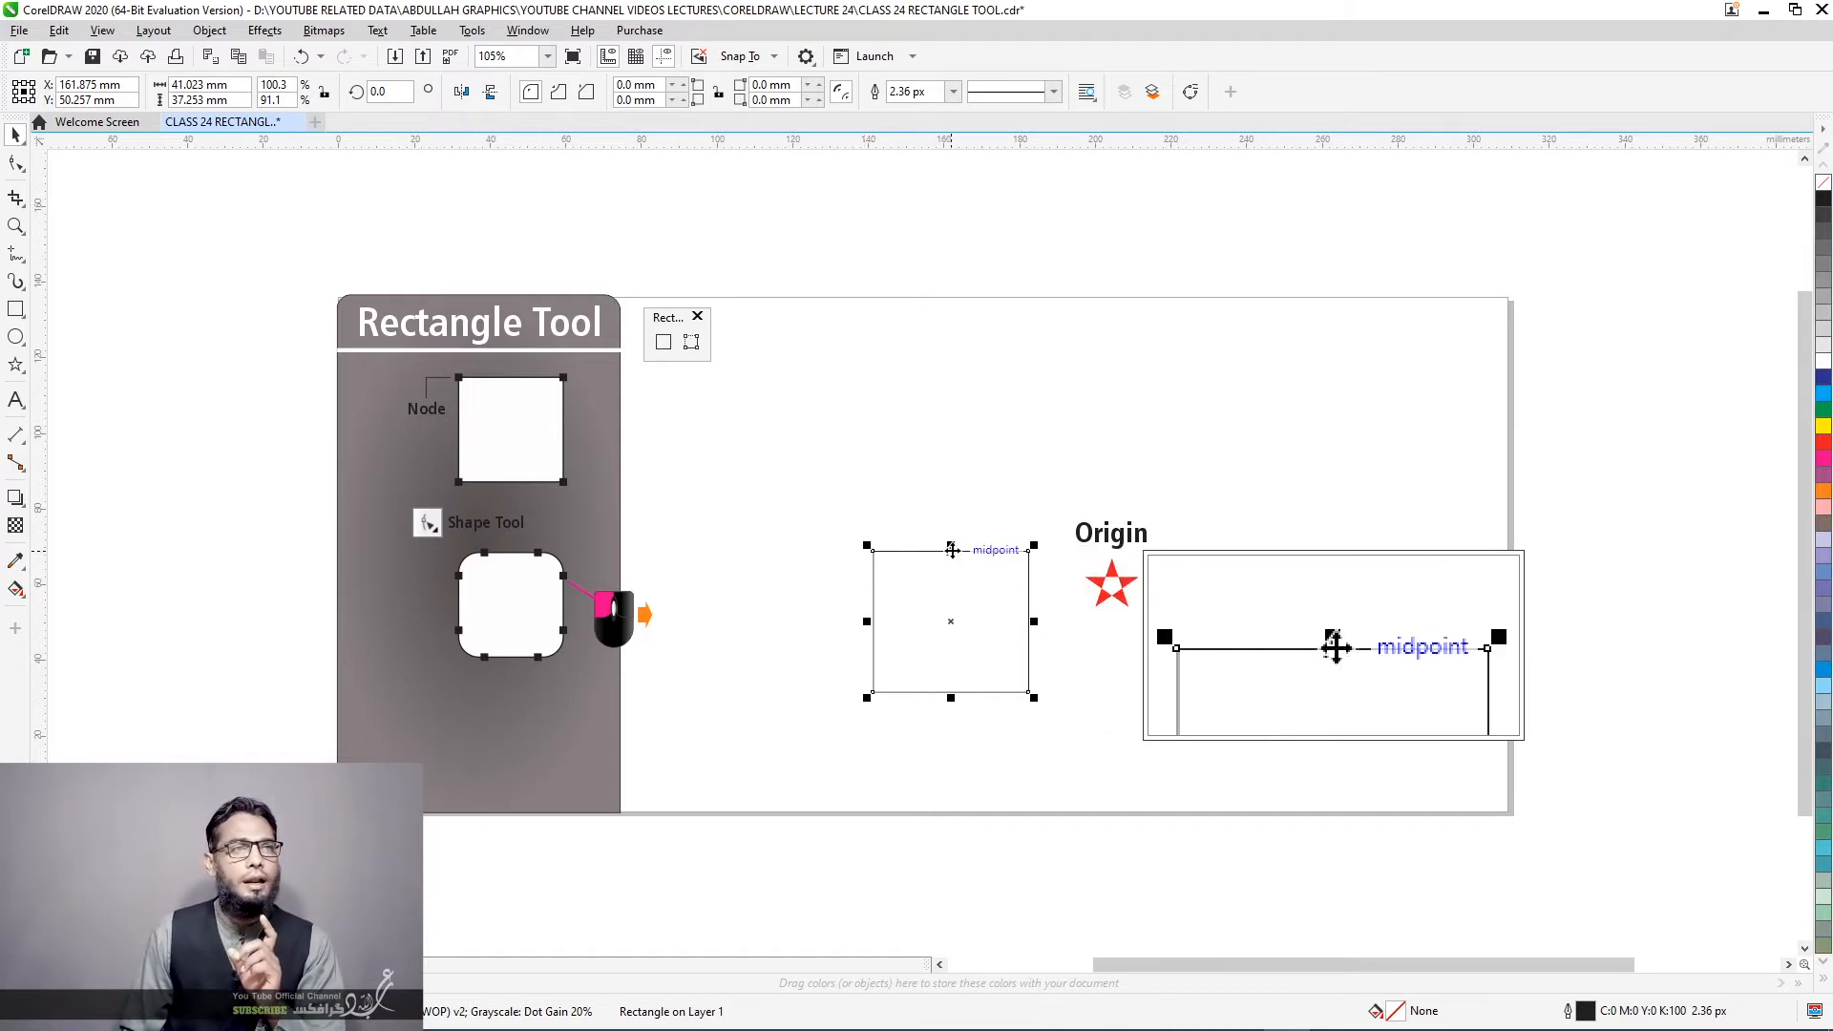
Shrink the rectangle by its side handles to about 20.5 by 12 mm and delete it
drag(950, 545, 951, 621)
drag(952, 699, 952, 642)
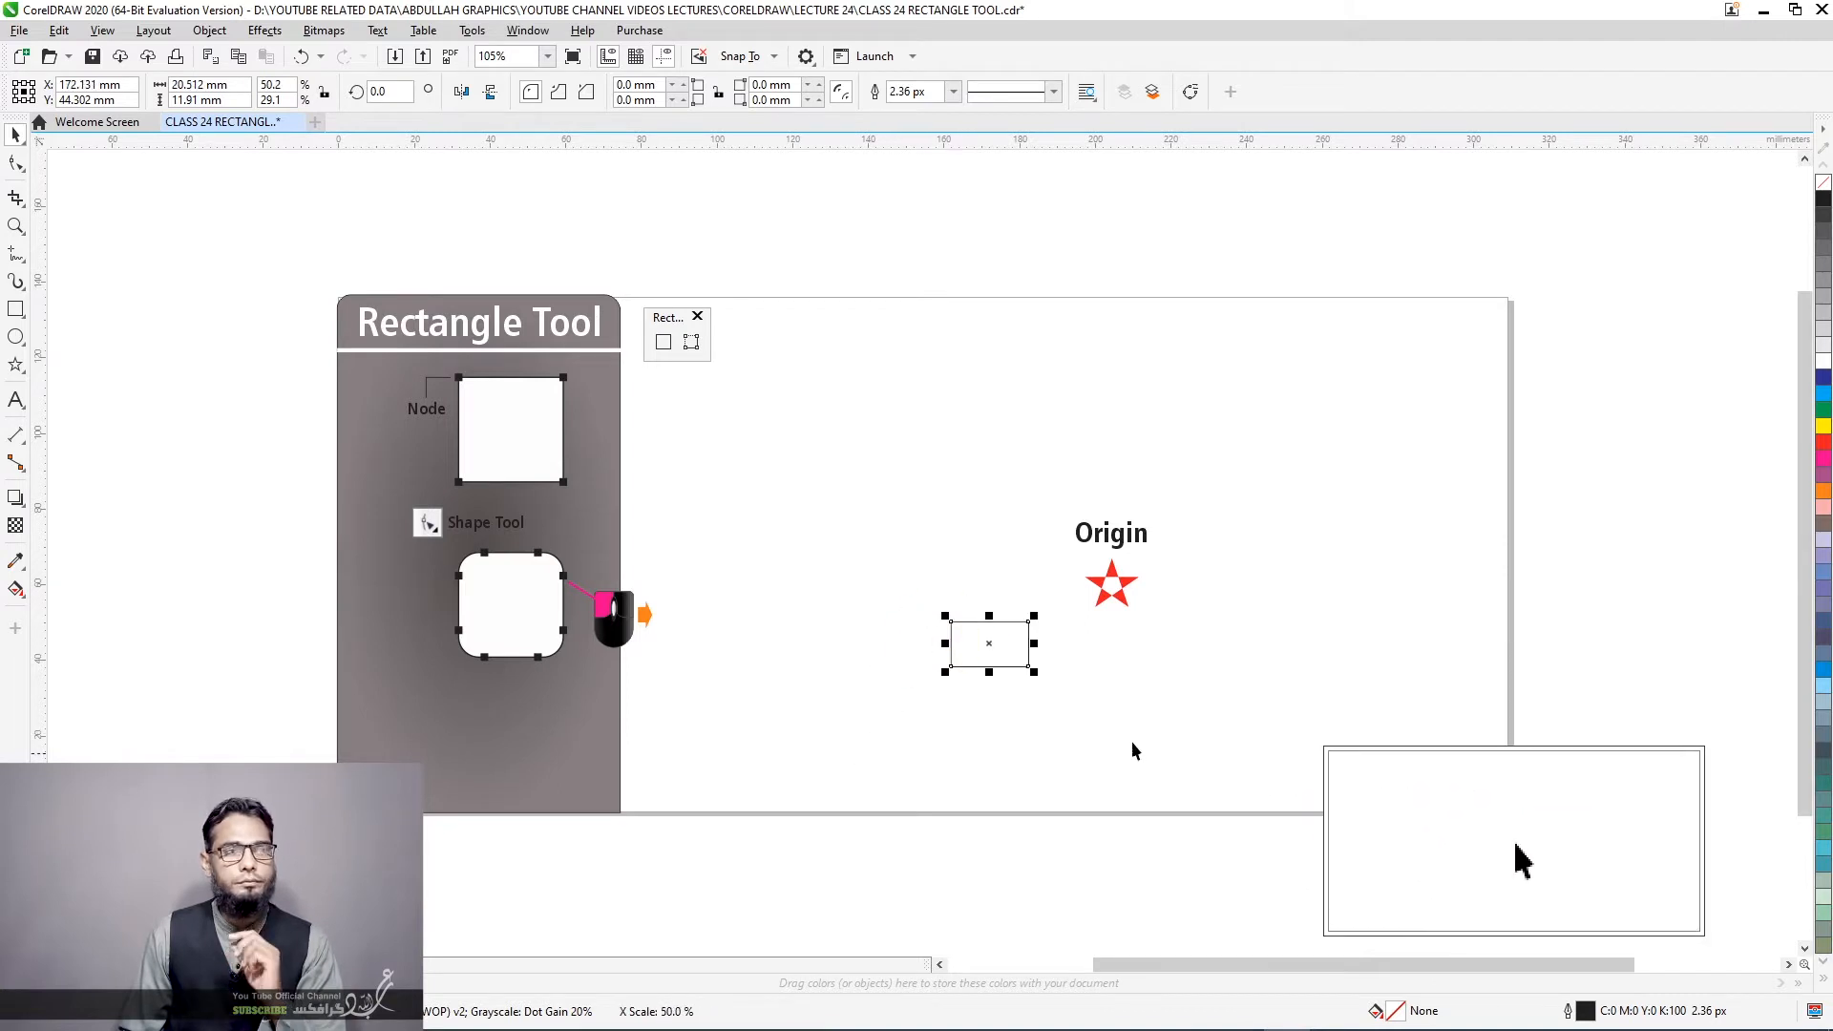
key(Delete)
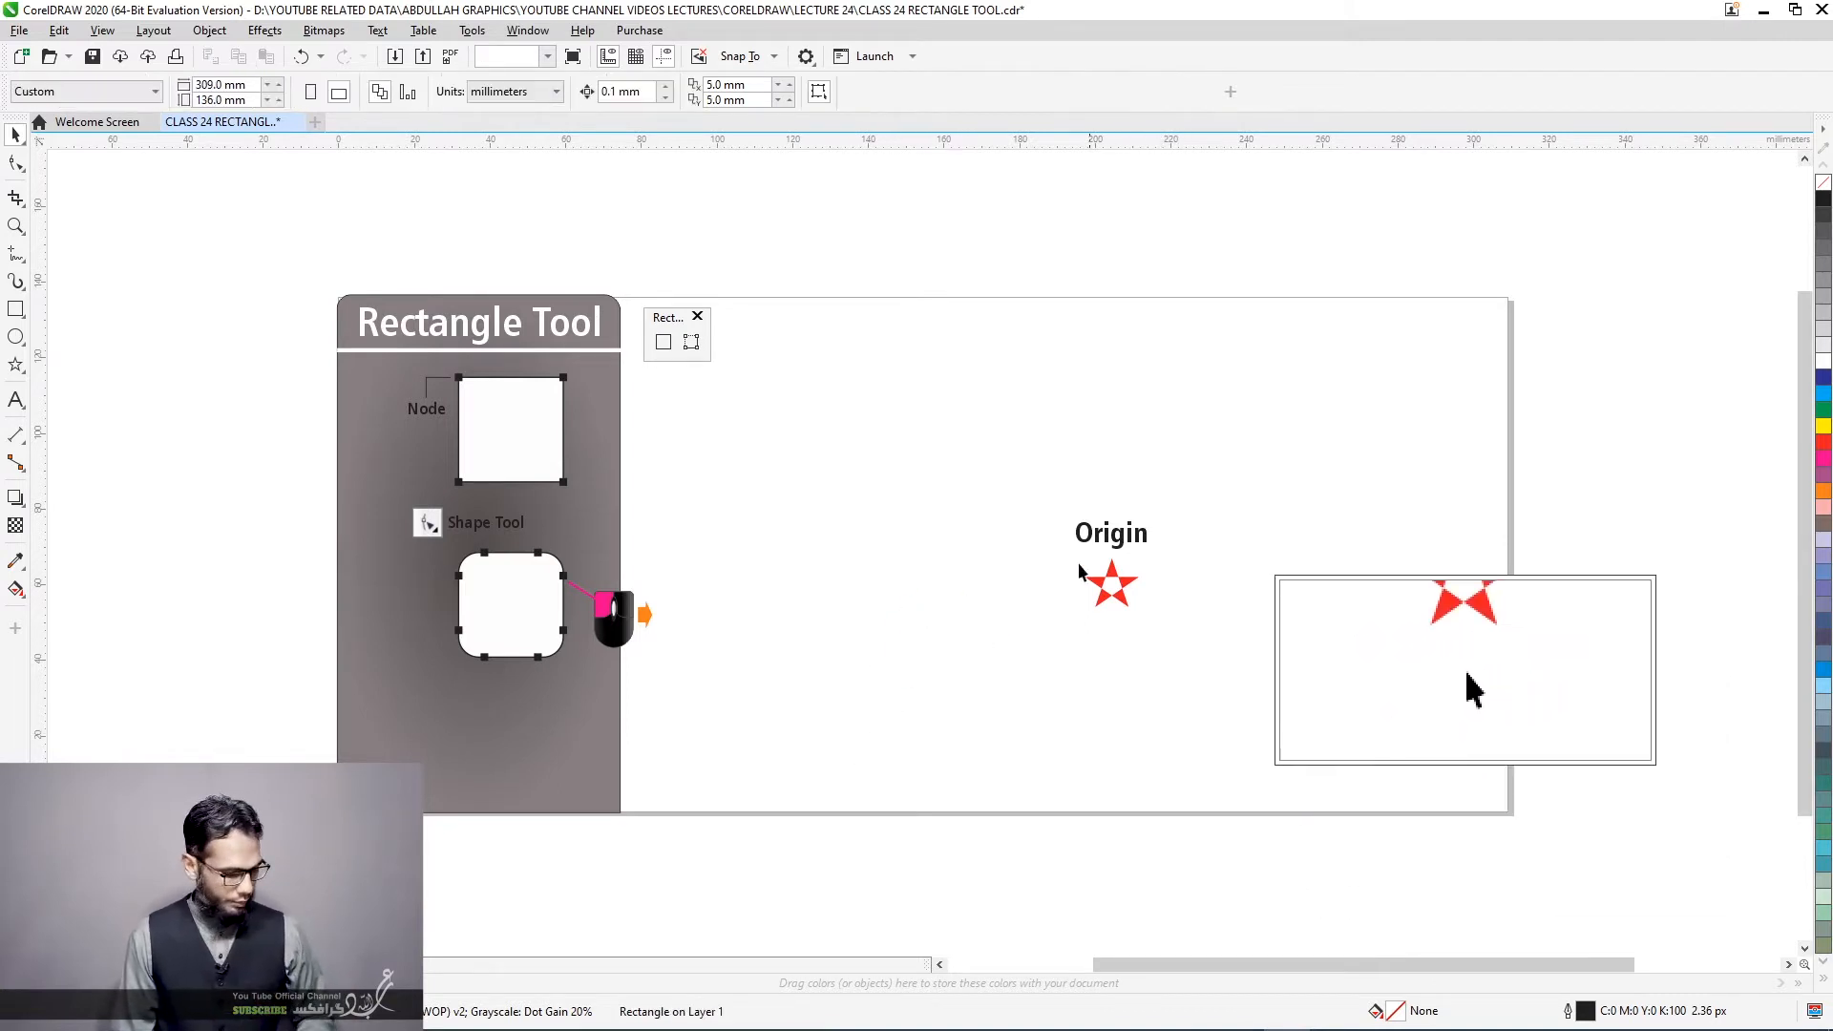
Draw a new square in the empty area between the grey panel and the star, and scale it from its corners to about 42 mm
click(885, 518)
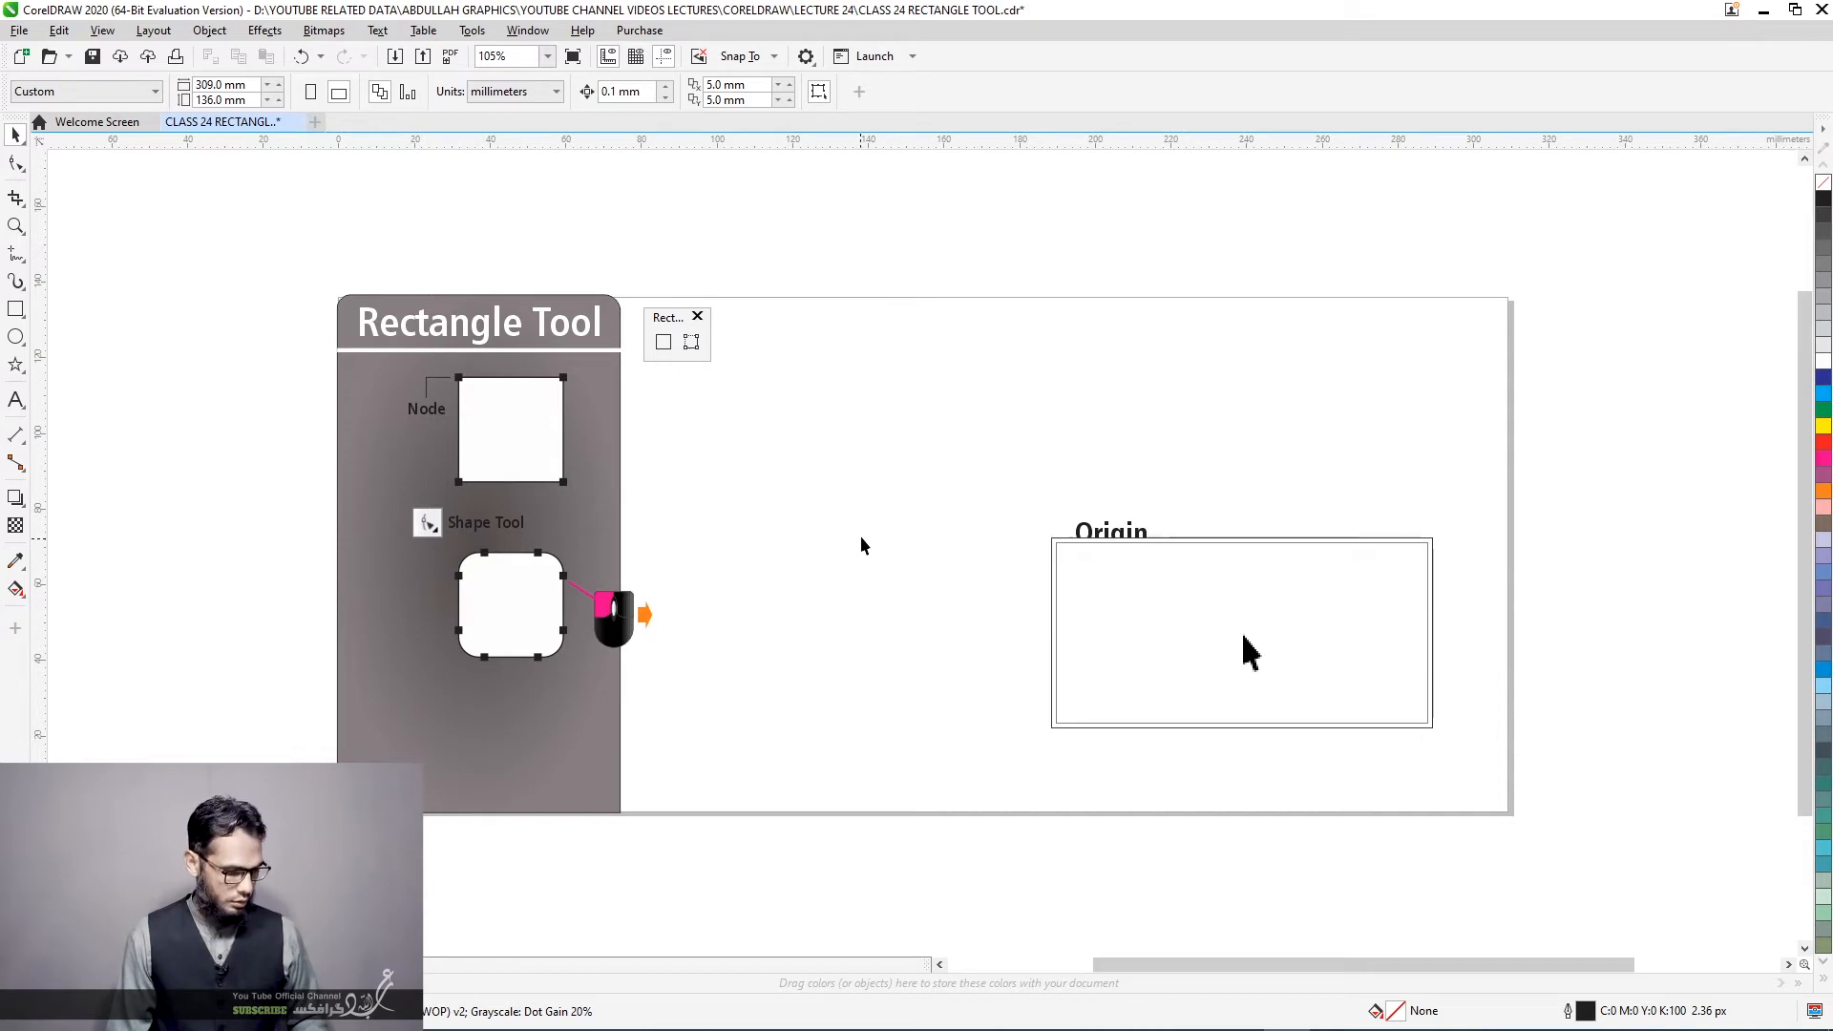
key(F6)
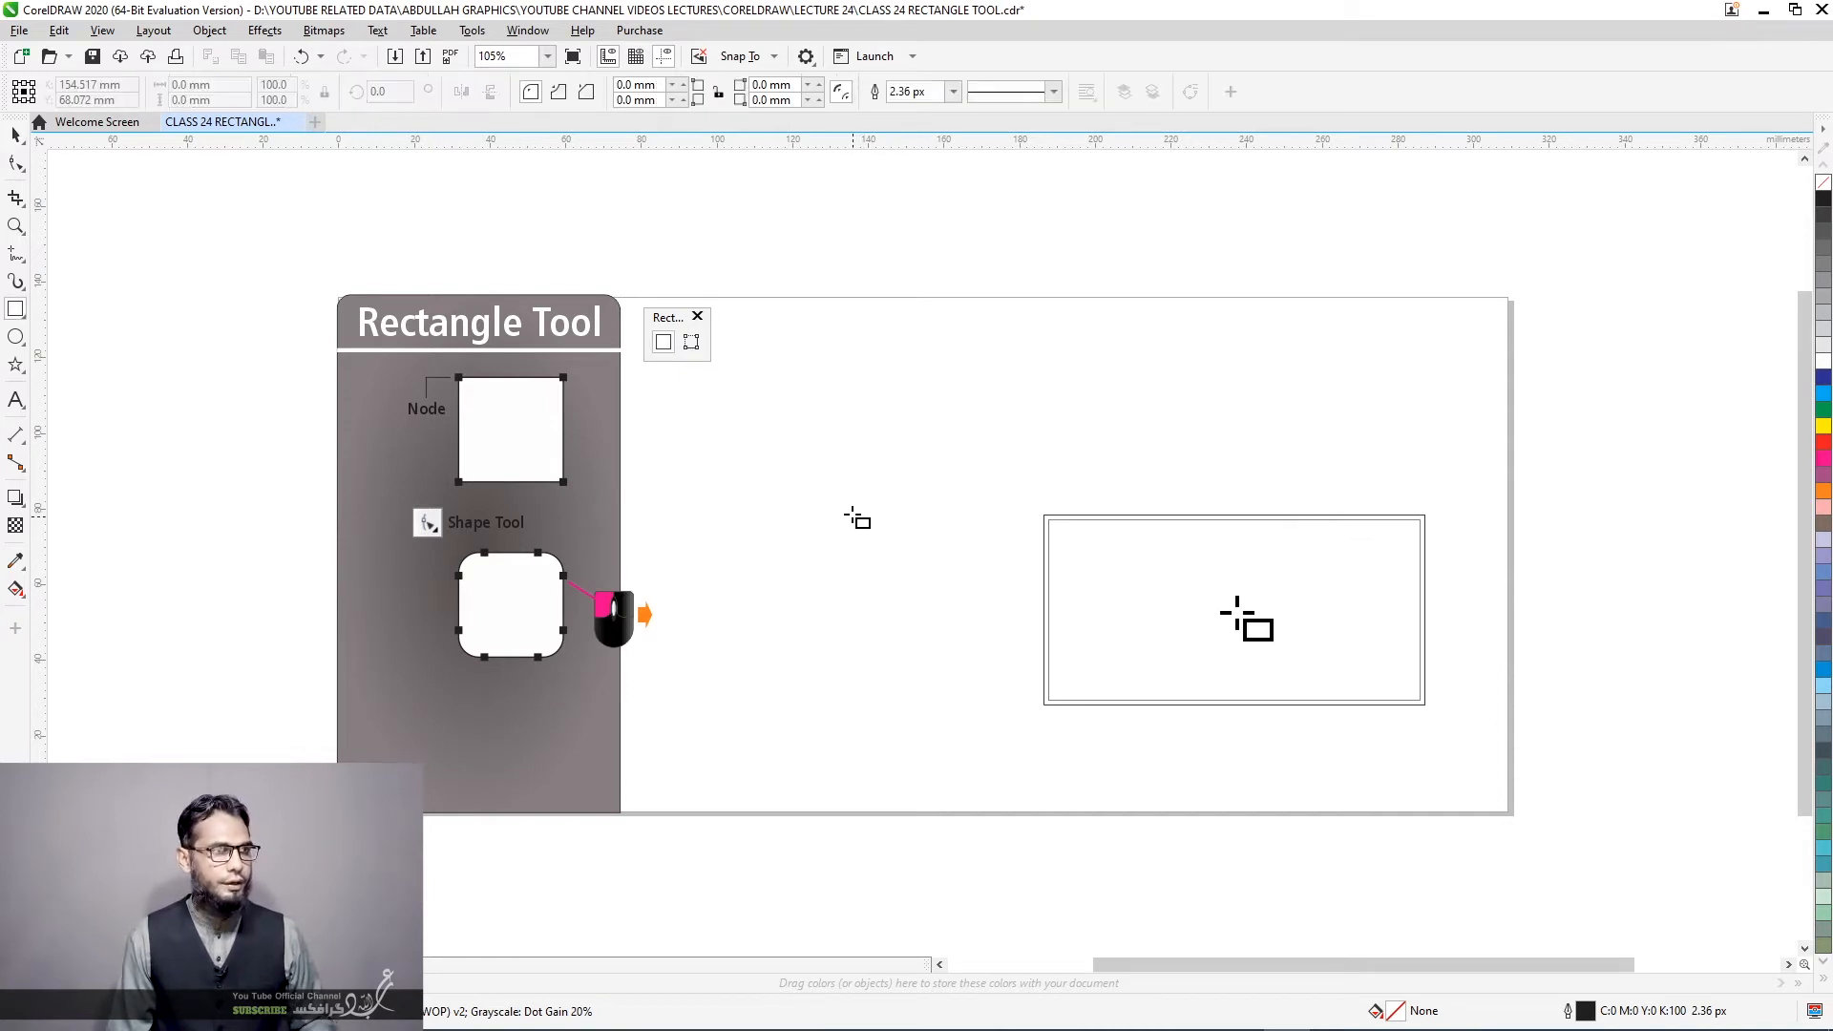
drag(848, 507, 972, 629)
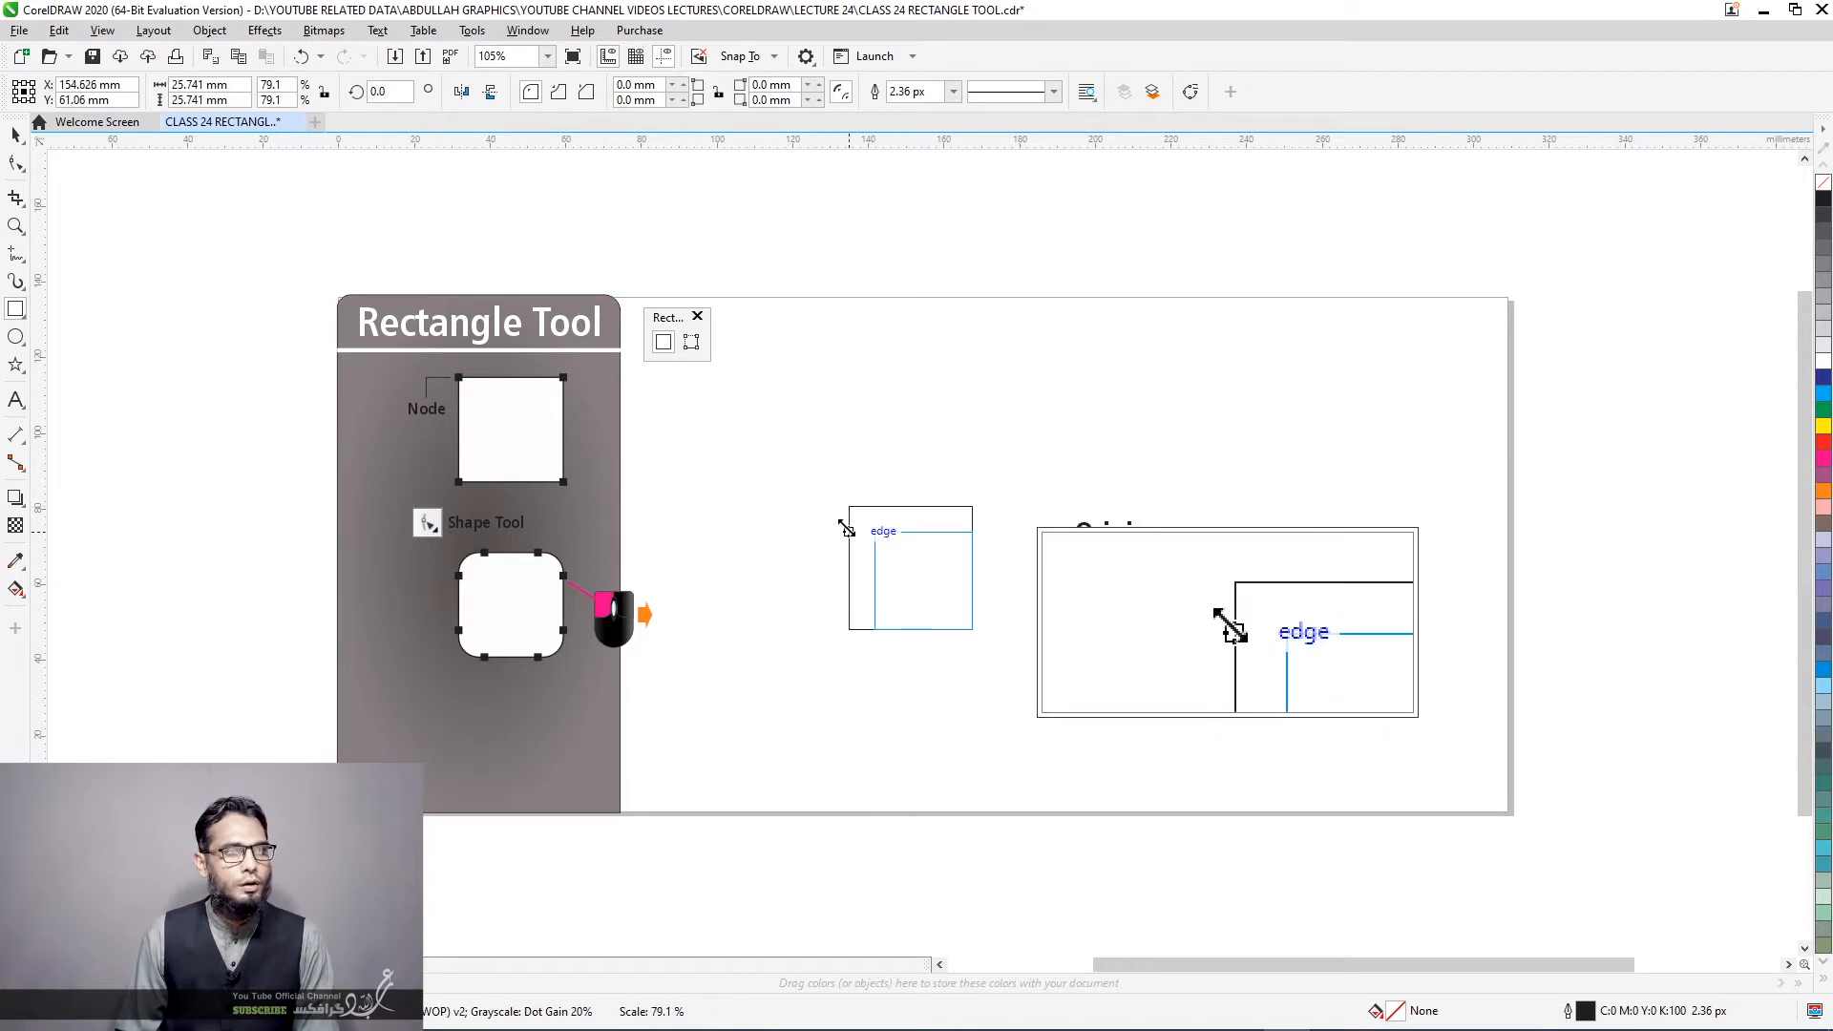
drag(849, 507, 875, 532)
drag(977, 635, 1055, 711)
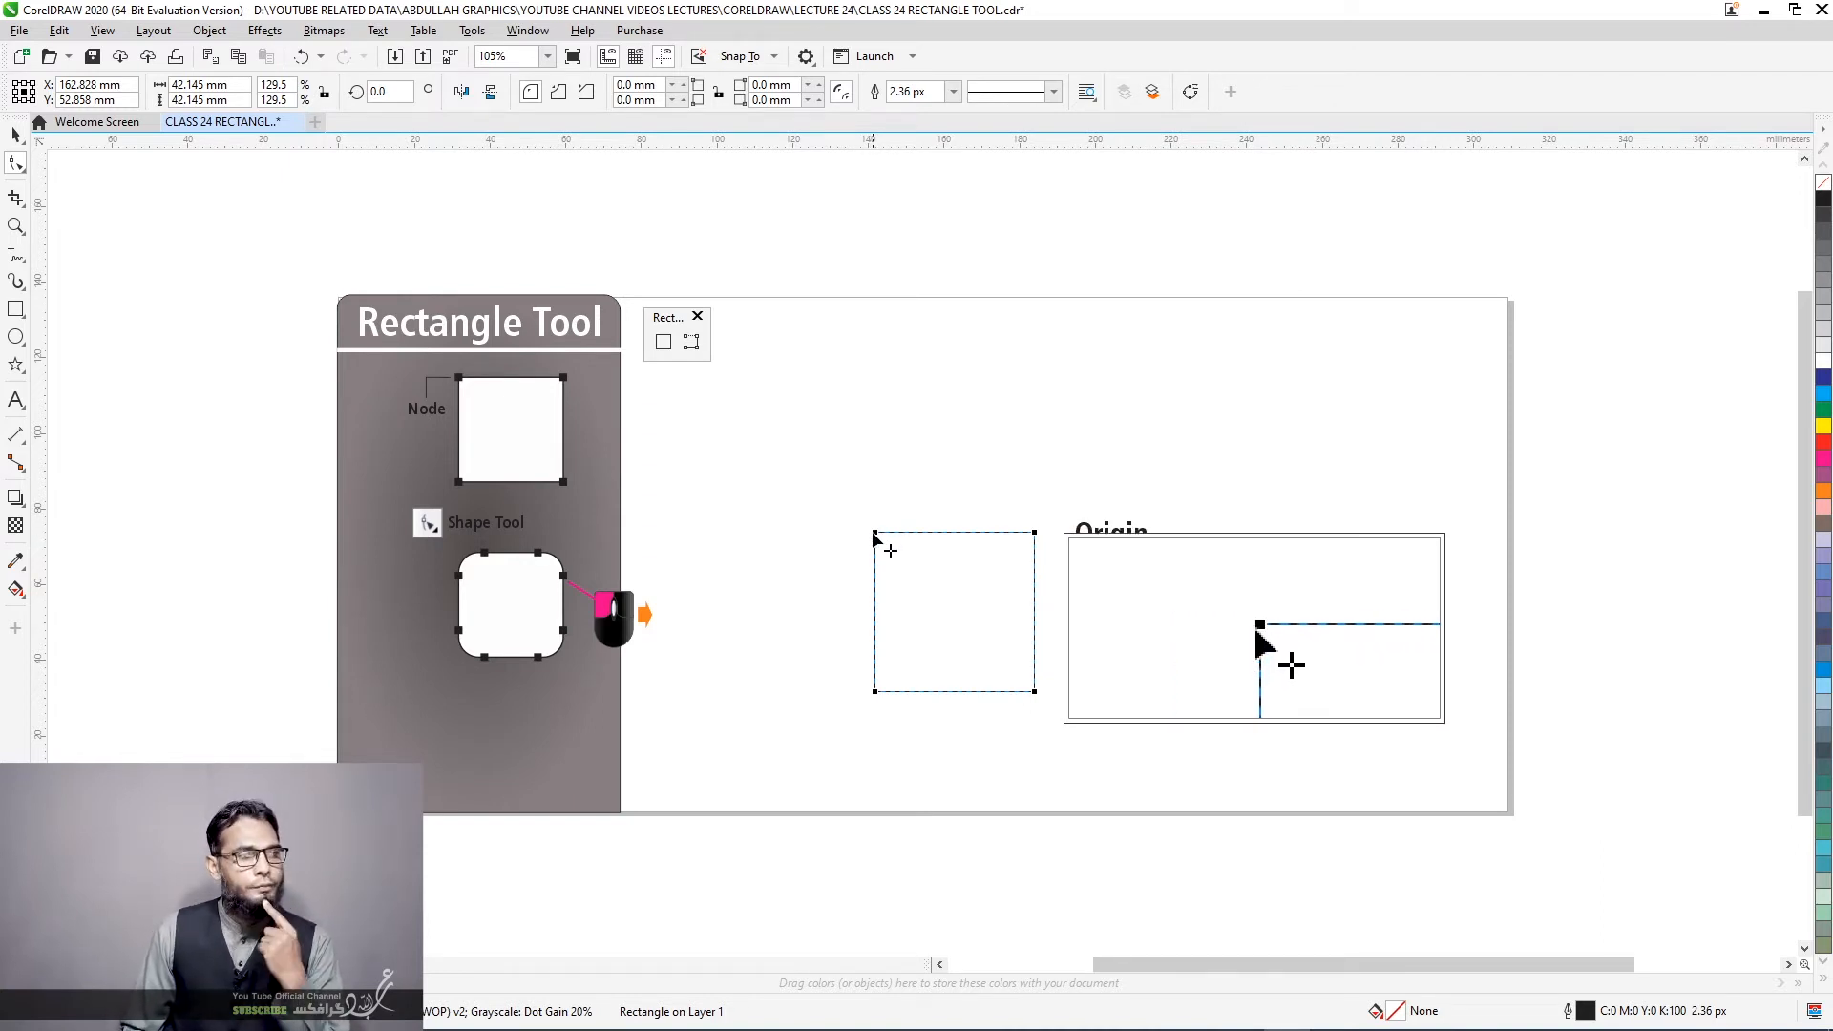
Round all the square's corners to about 4.5 mm with the Shape tool, reduce them to about 0.25 mm, and select the upper-left corner node
mouse_move(876, 535)
mouse_down()
mouse_move(911, 535)
mouse_move(893, 532)
mouse_up()
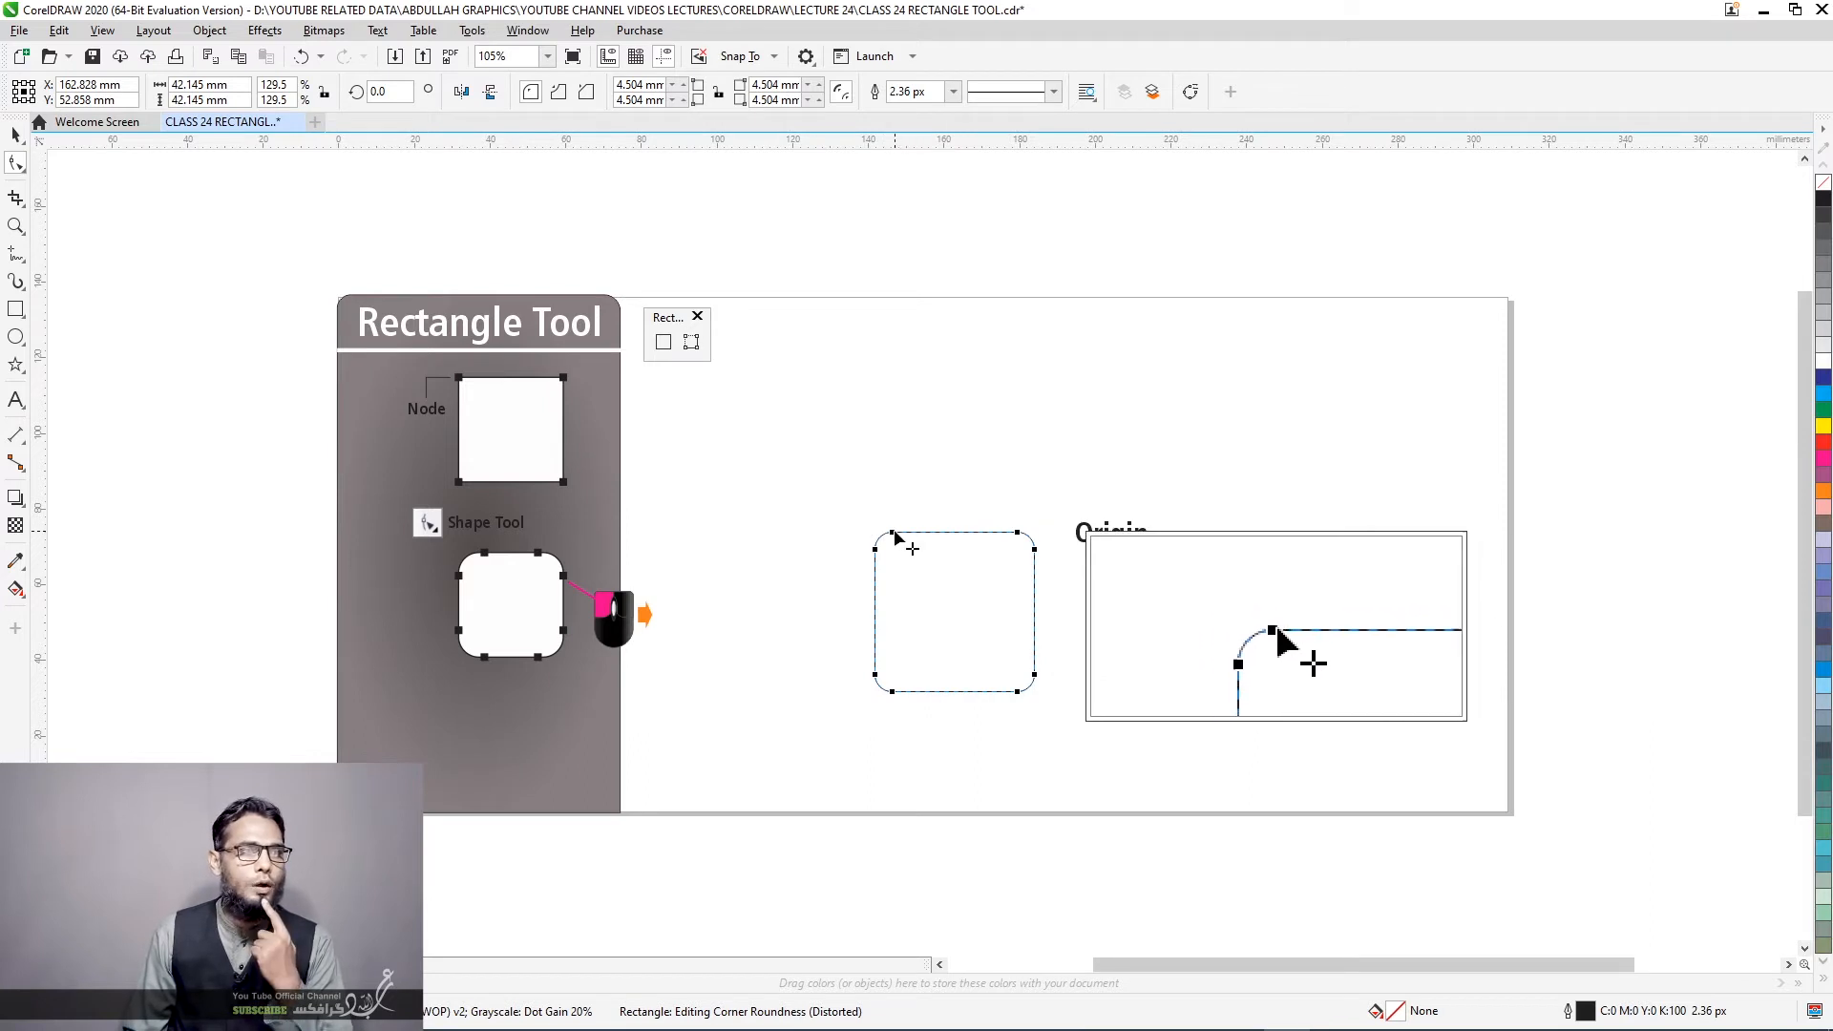
drag(895, 533, 851, 532)
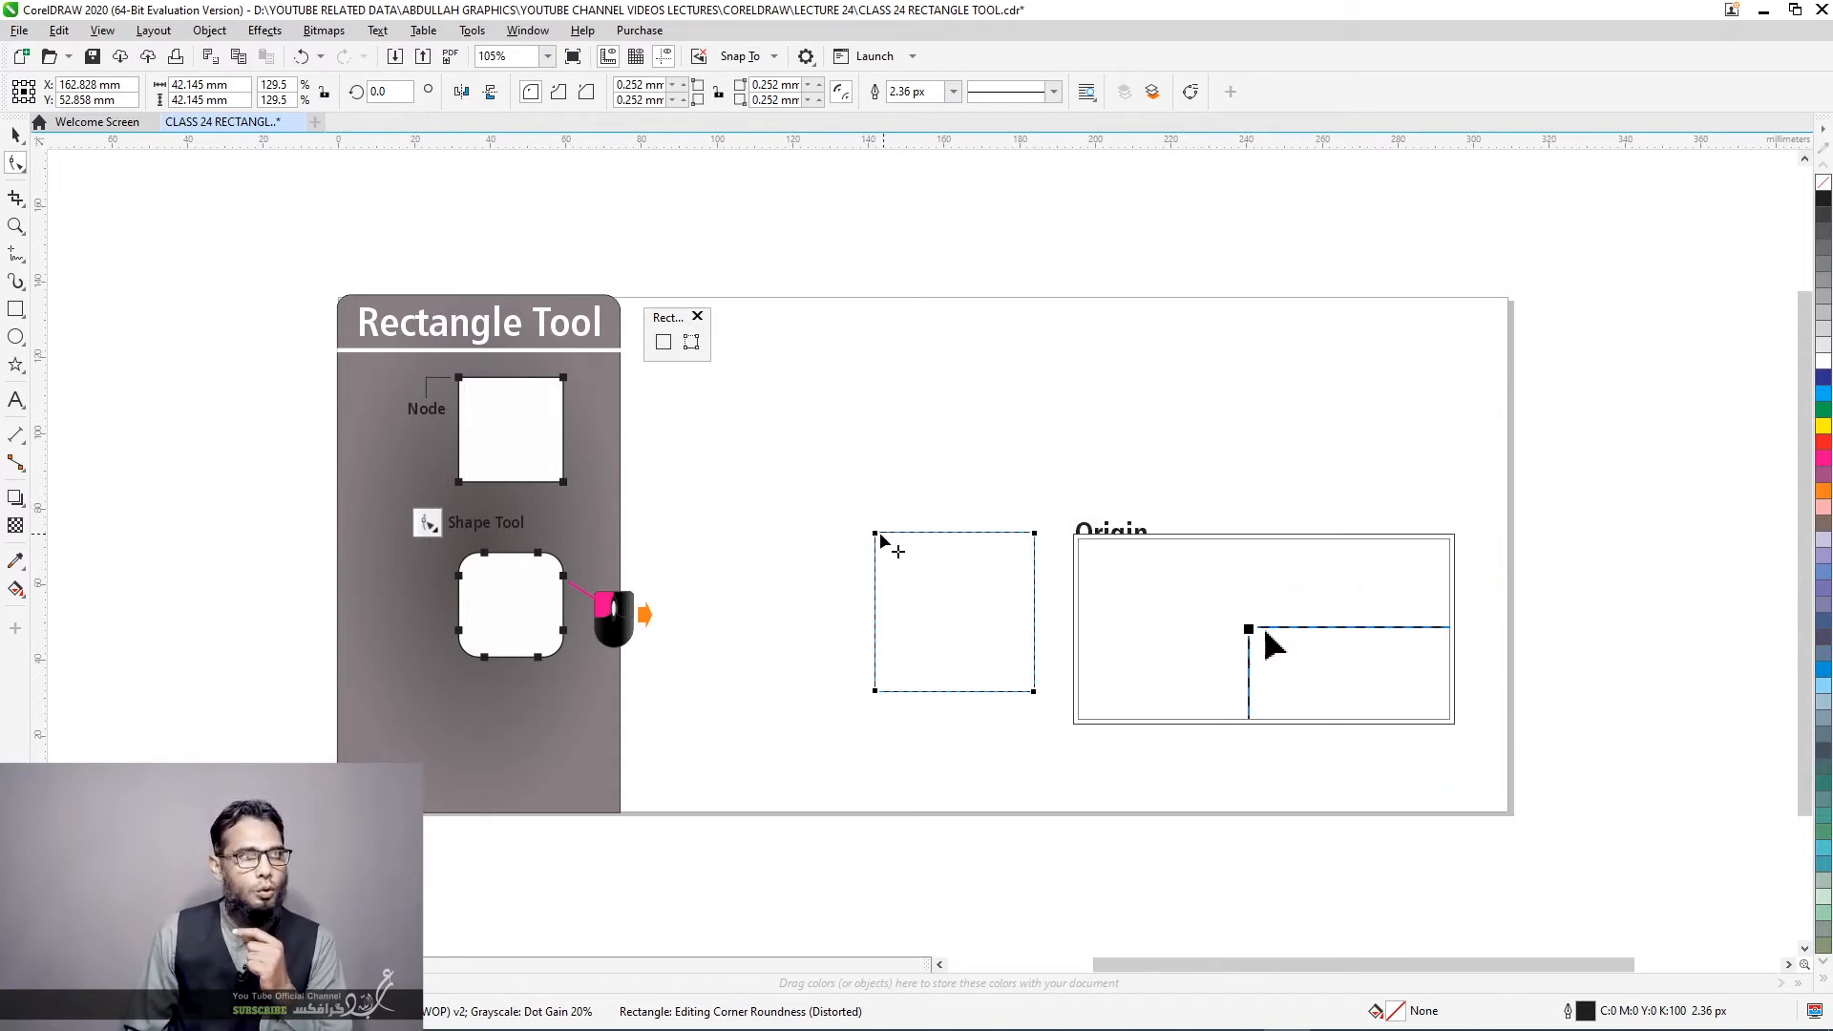
click(876, 537)
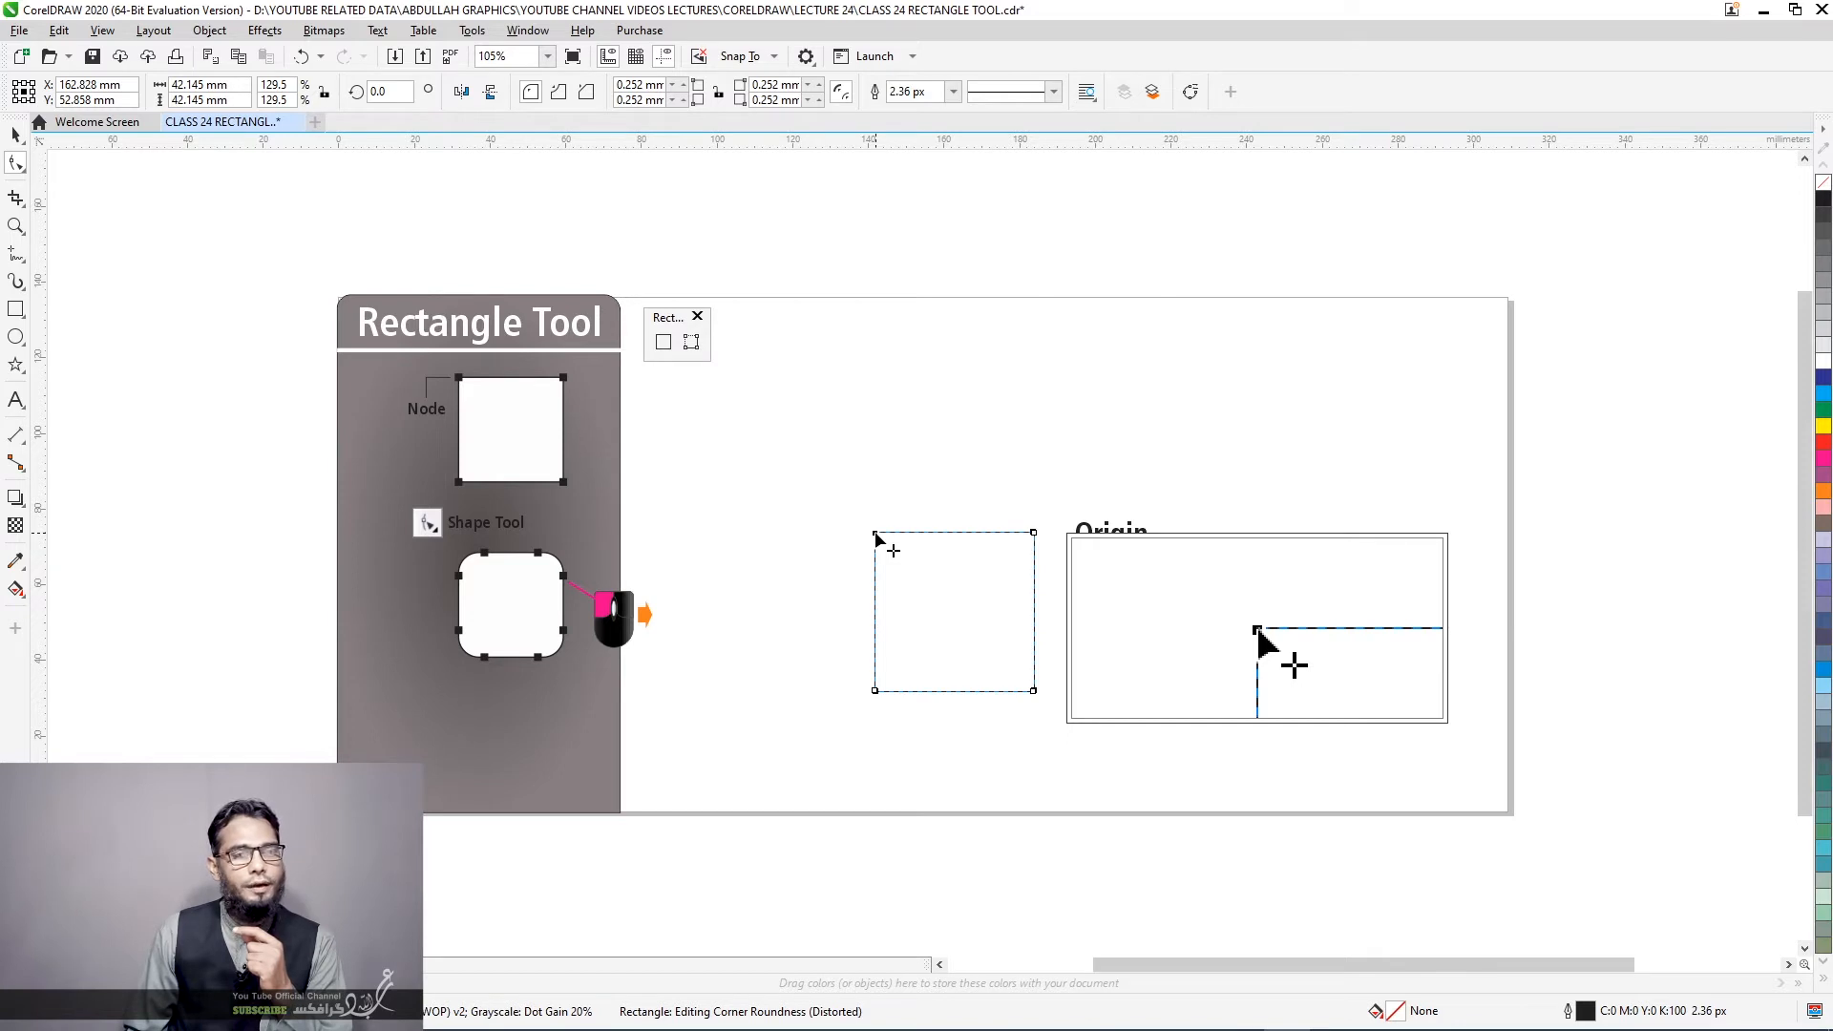
Round only the square's upper-left corner to about 16 mm with the Shape tool, and round the lower-right corner separately
drag(875, 537, 859, 592)
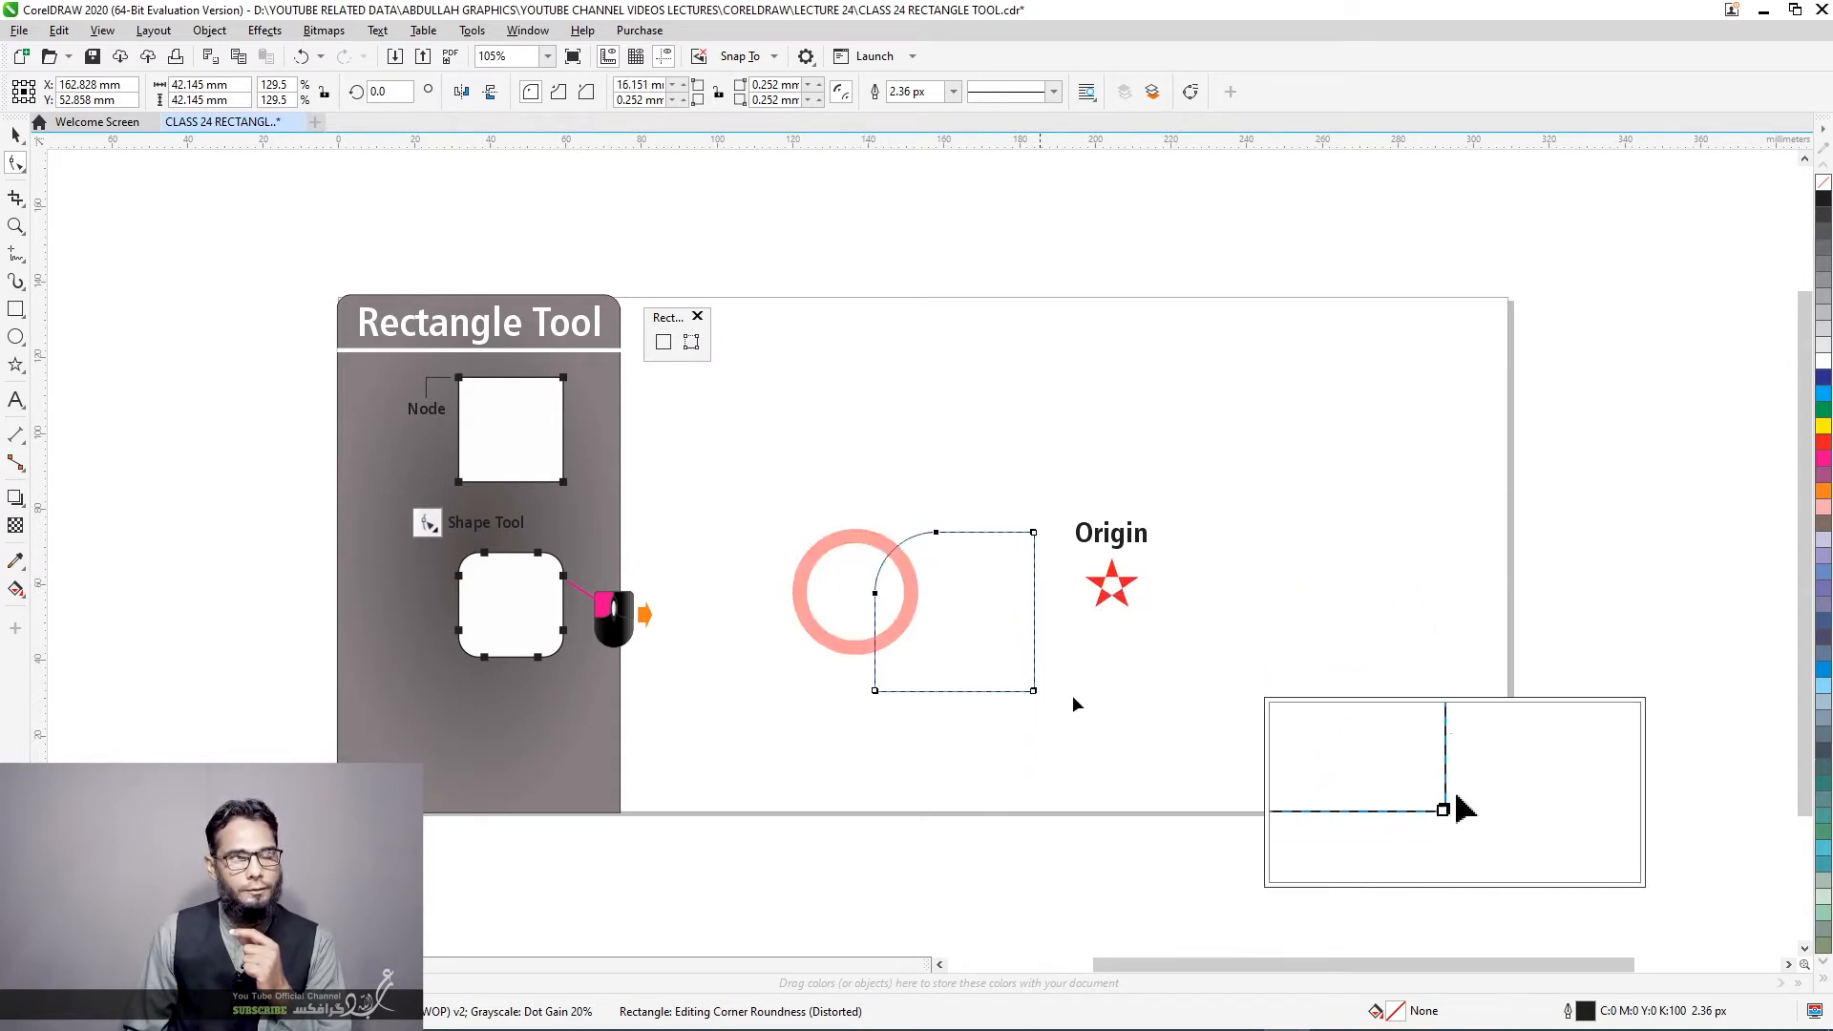
click(1033, 694)
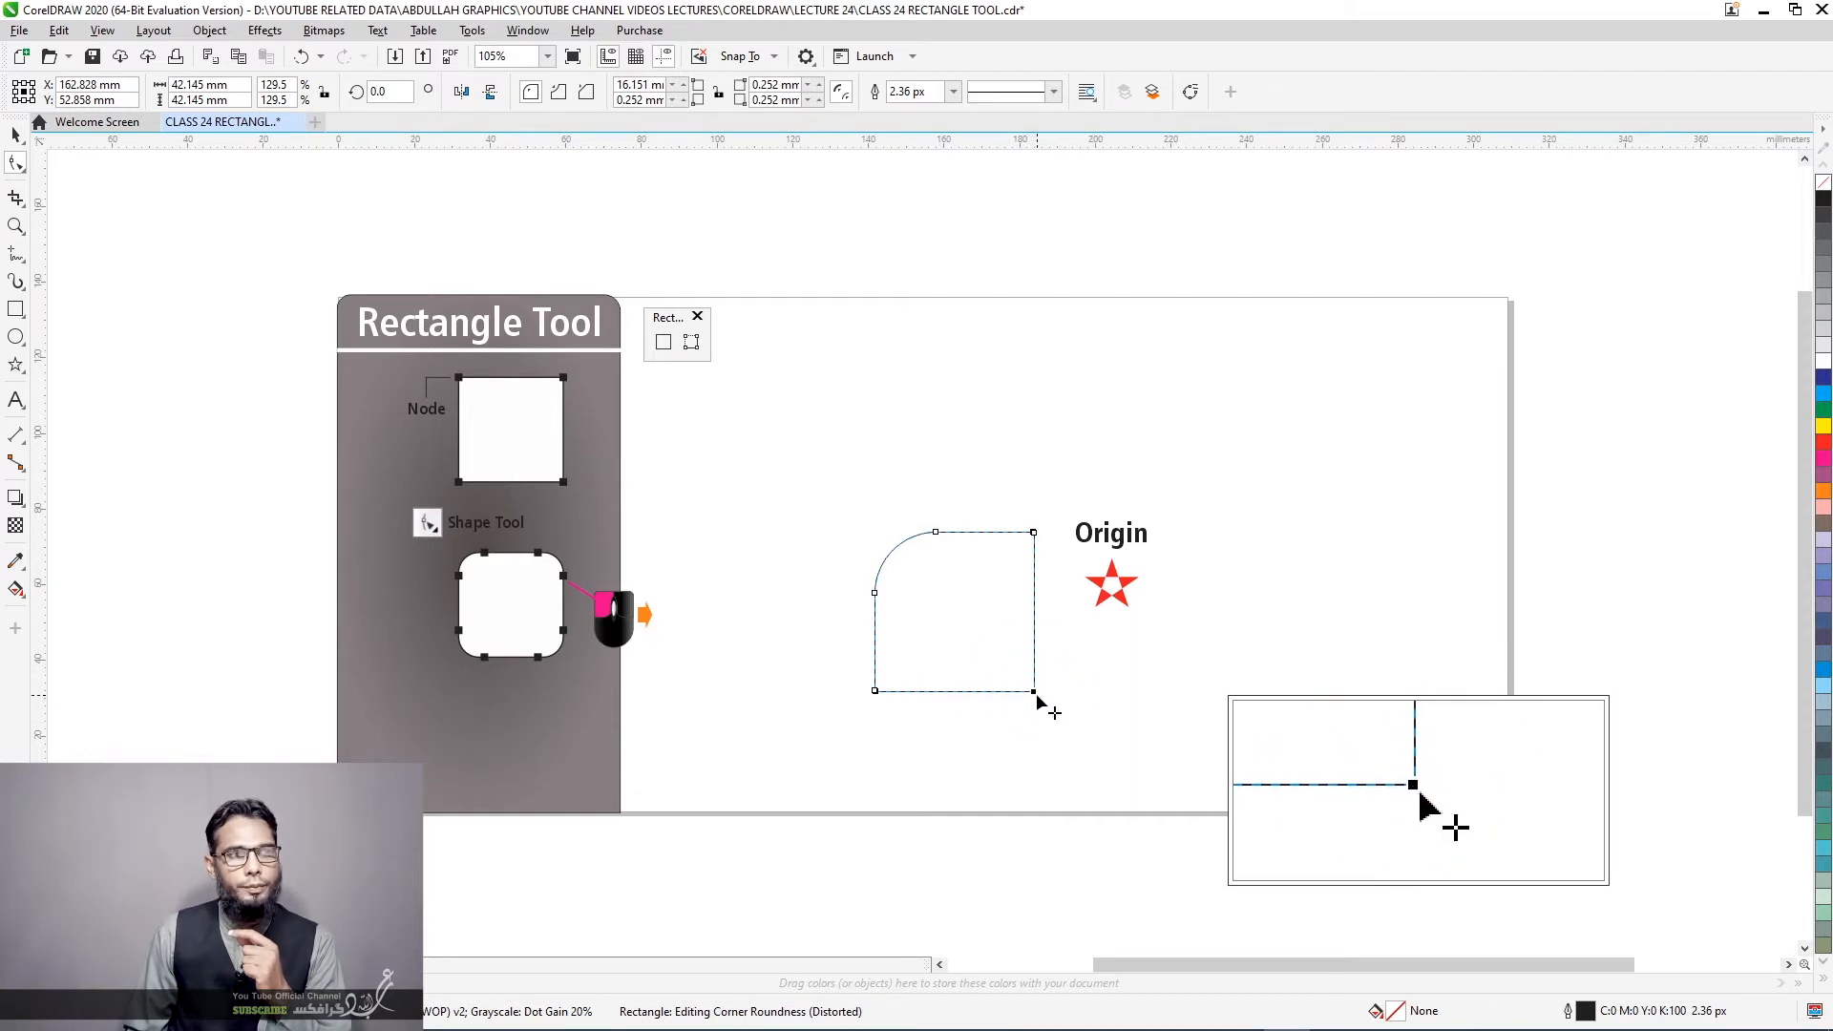
drag(1034, 695, 870, 750)
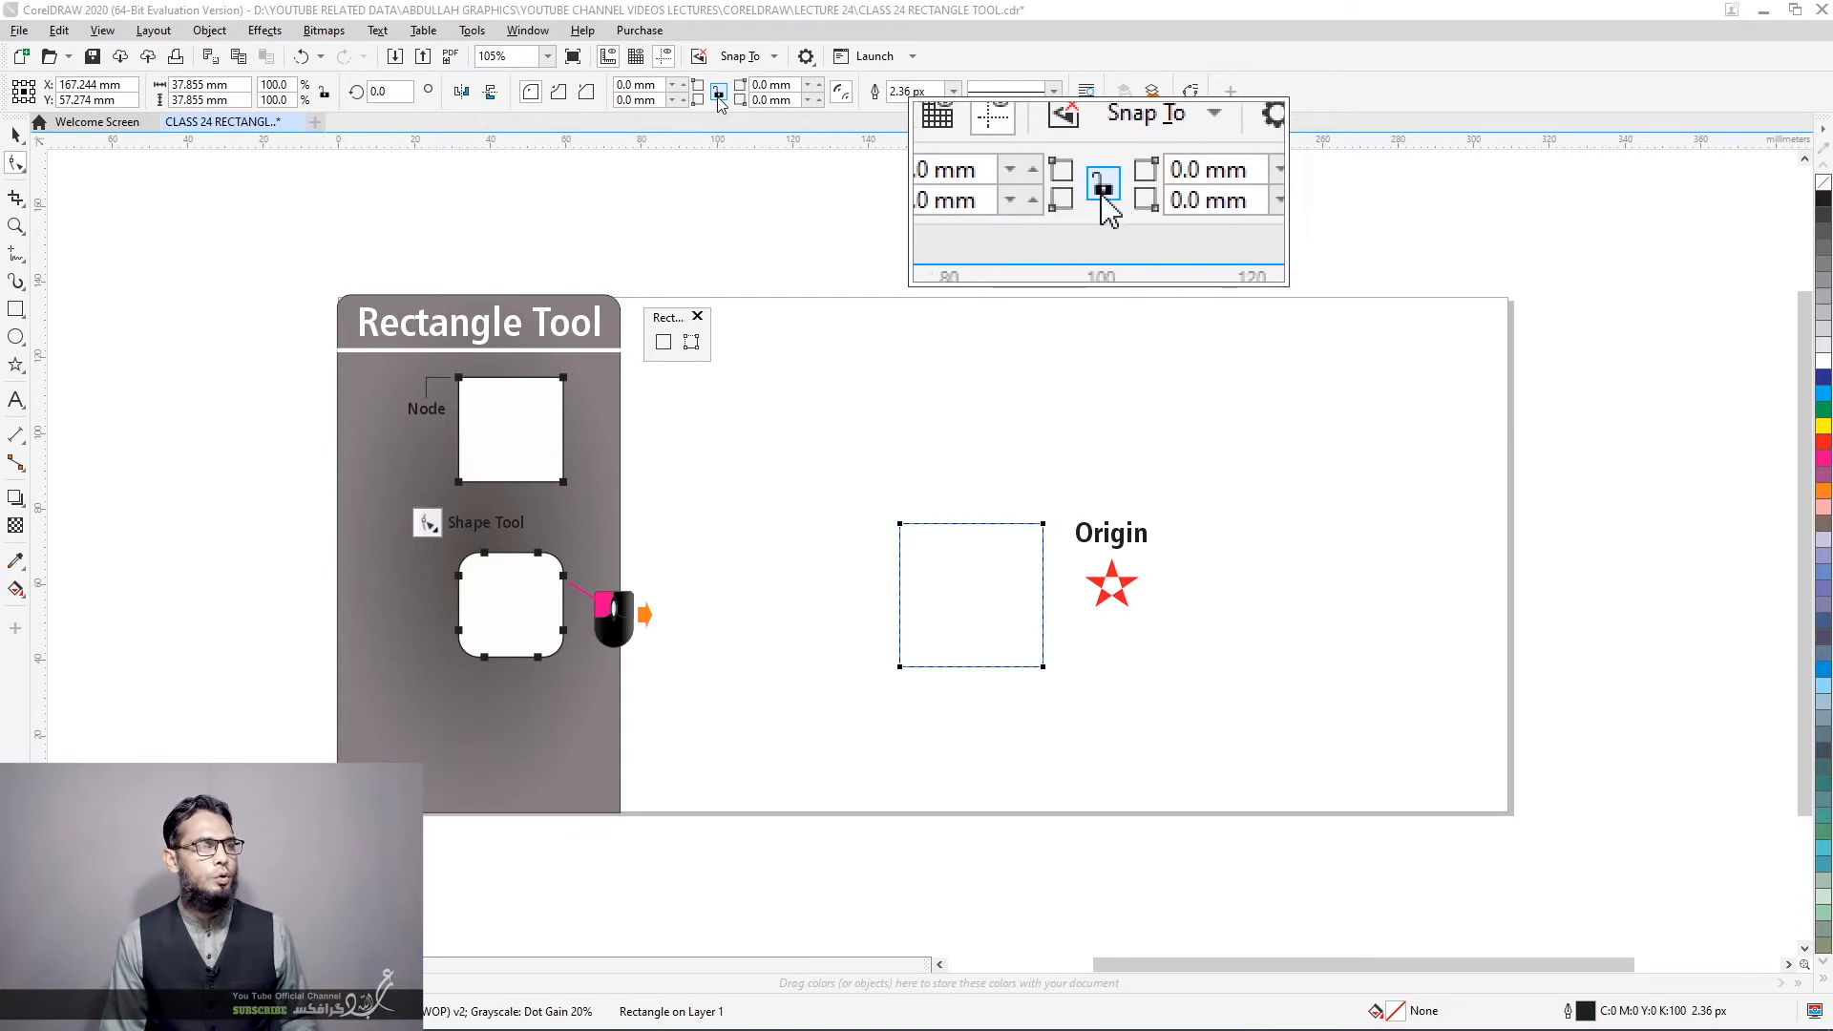
Set all corner radii of the 37.855 mm square to 5 mm, unlock simultaneous corner editing, and reset each corner individually to 0 mm
click(621, 85)
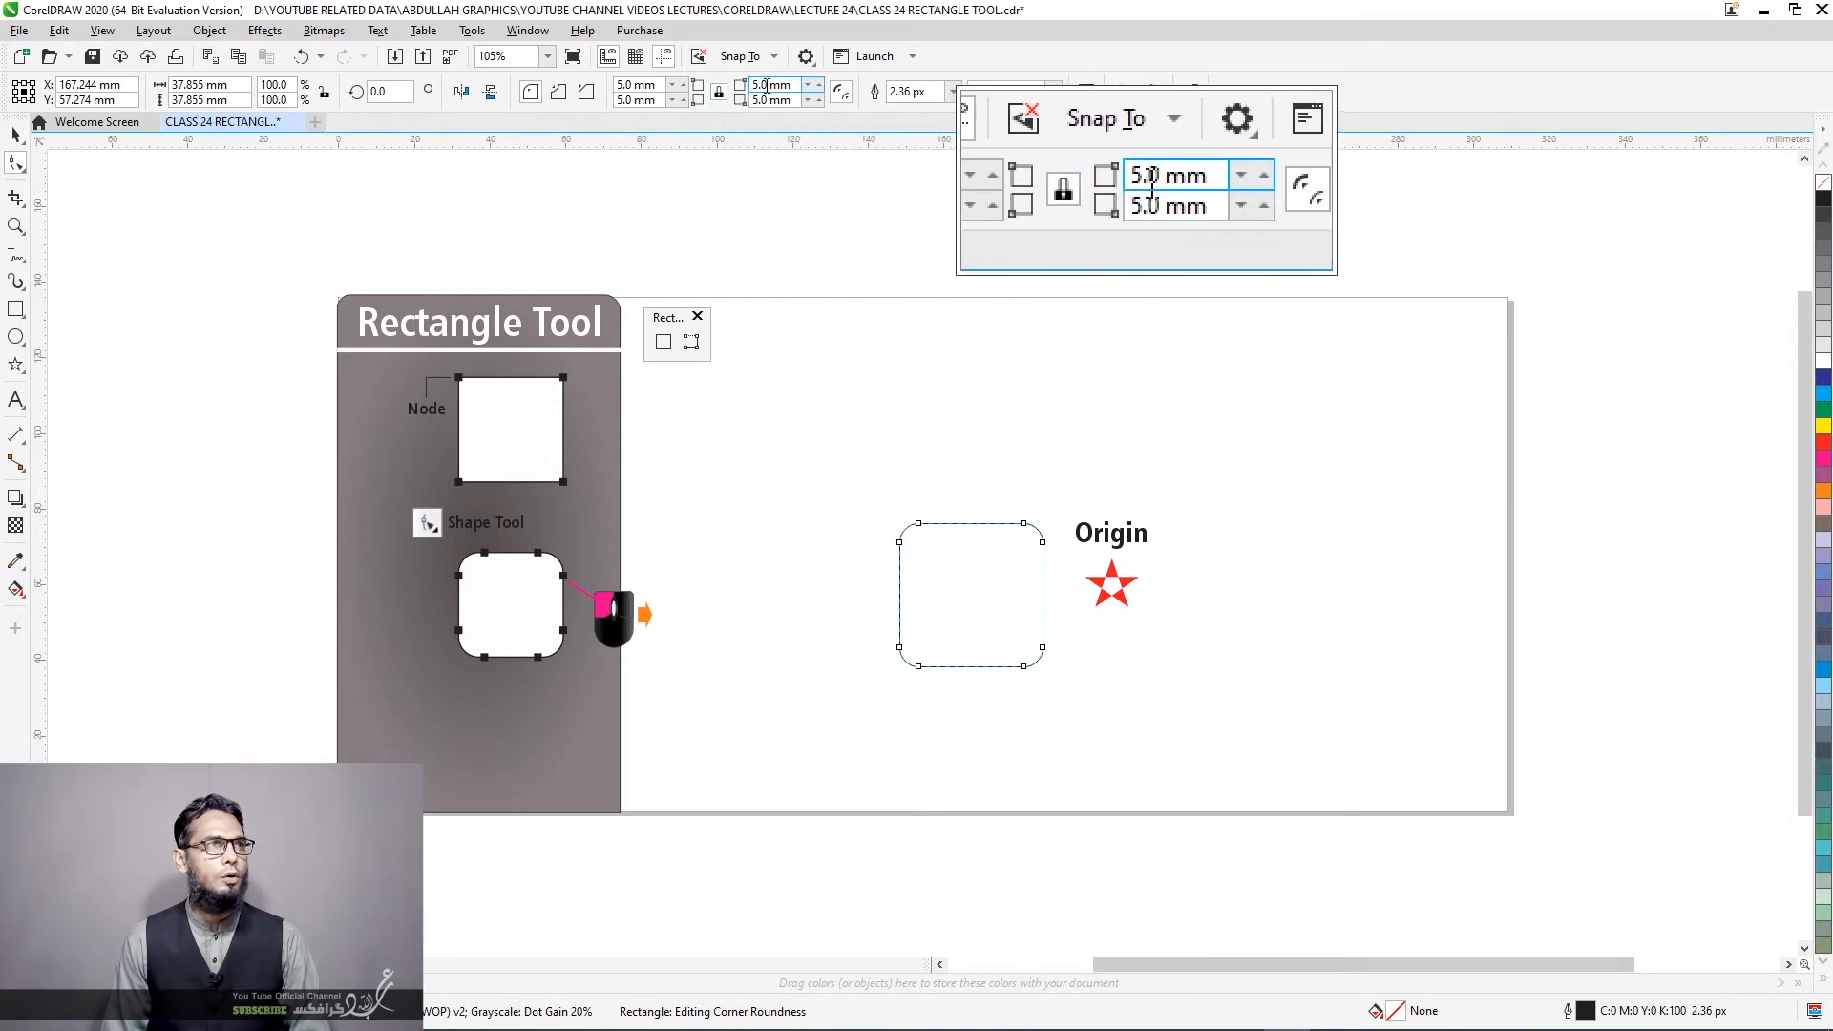
click(718, 92)
drag(657, 85, 611, 87)
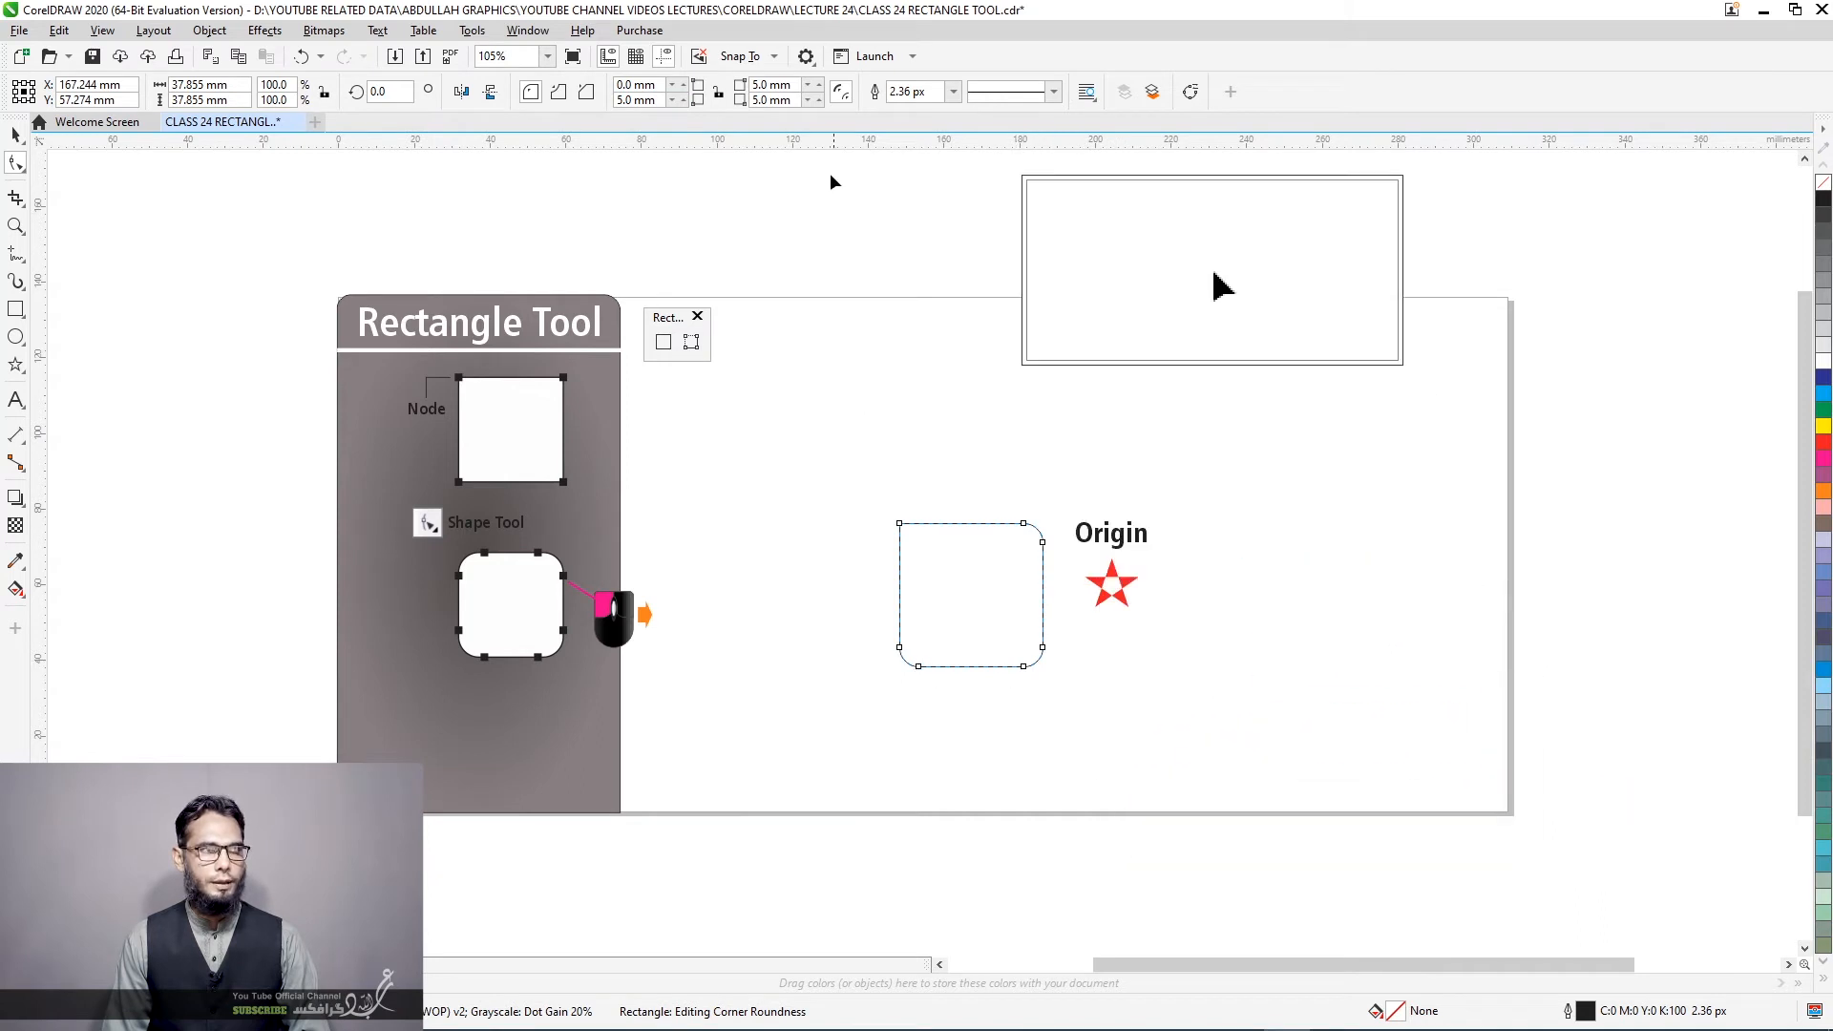
click(718, 91)
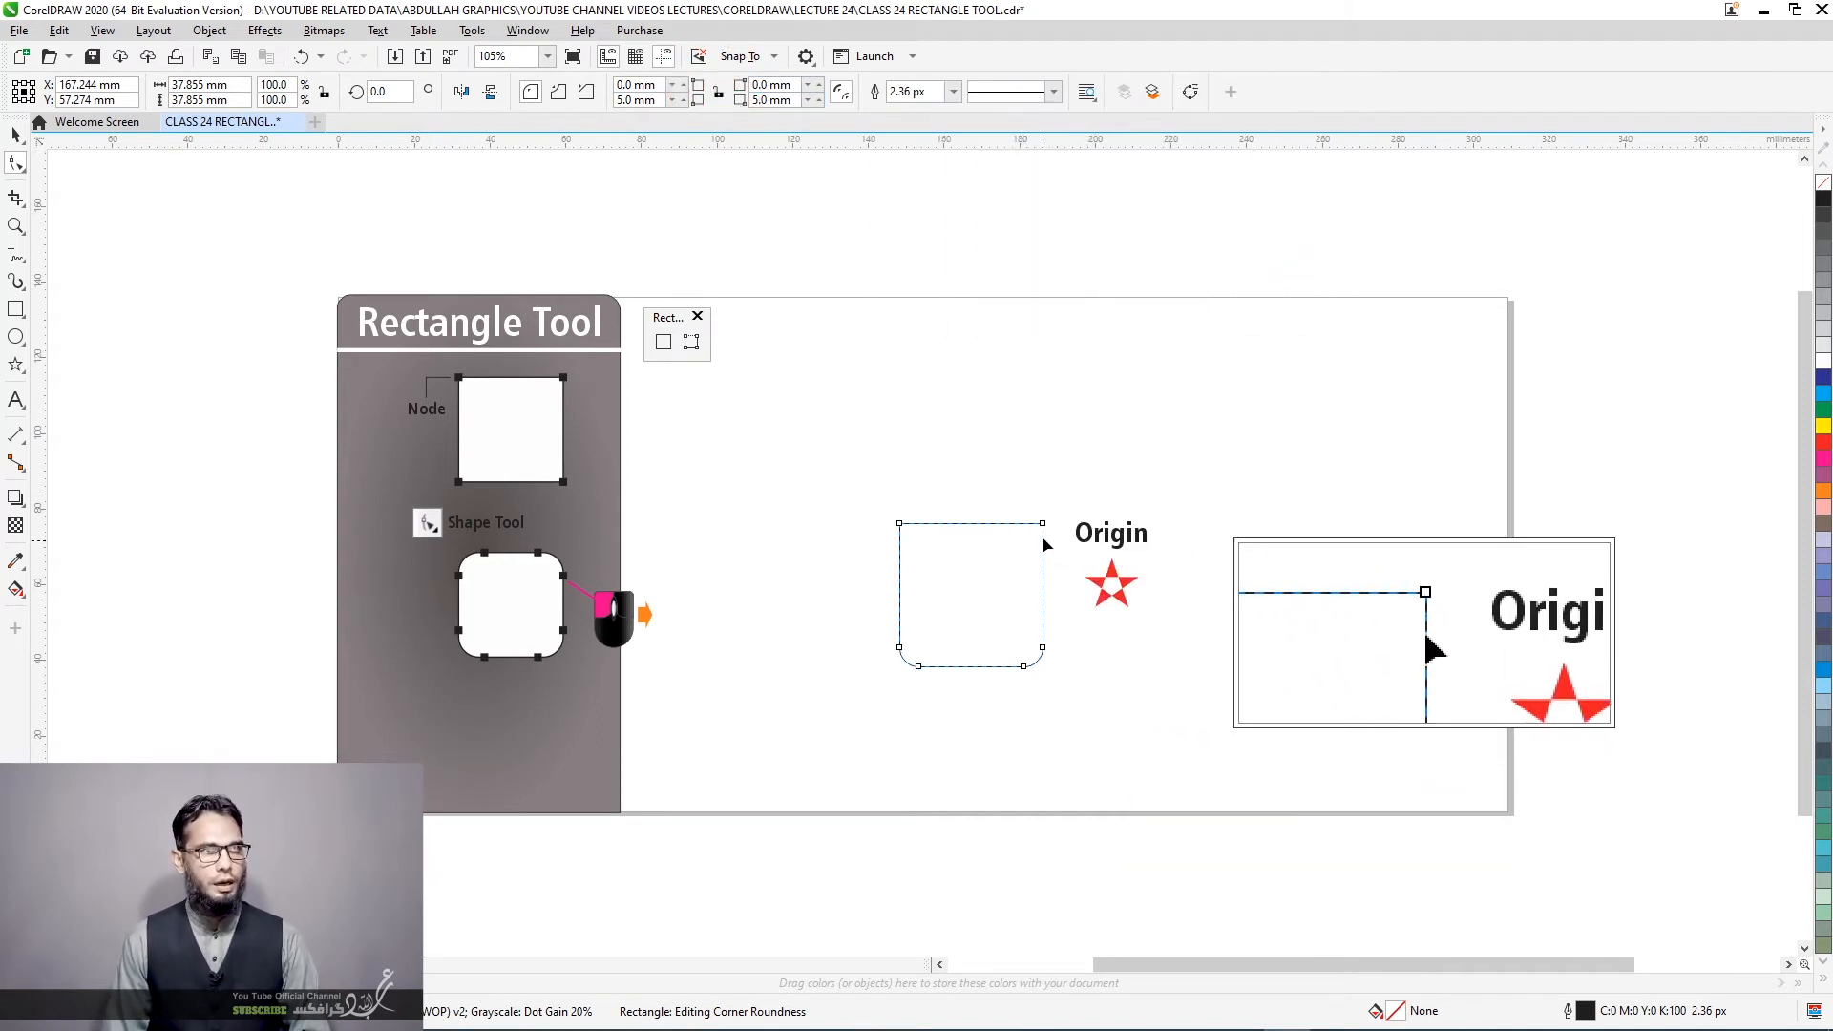
click(636, 99)
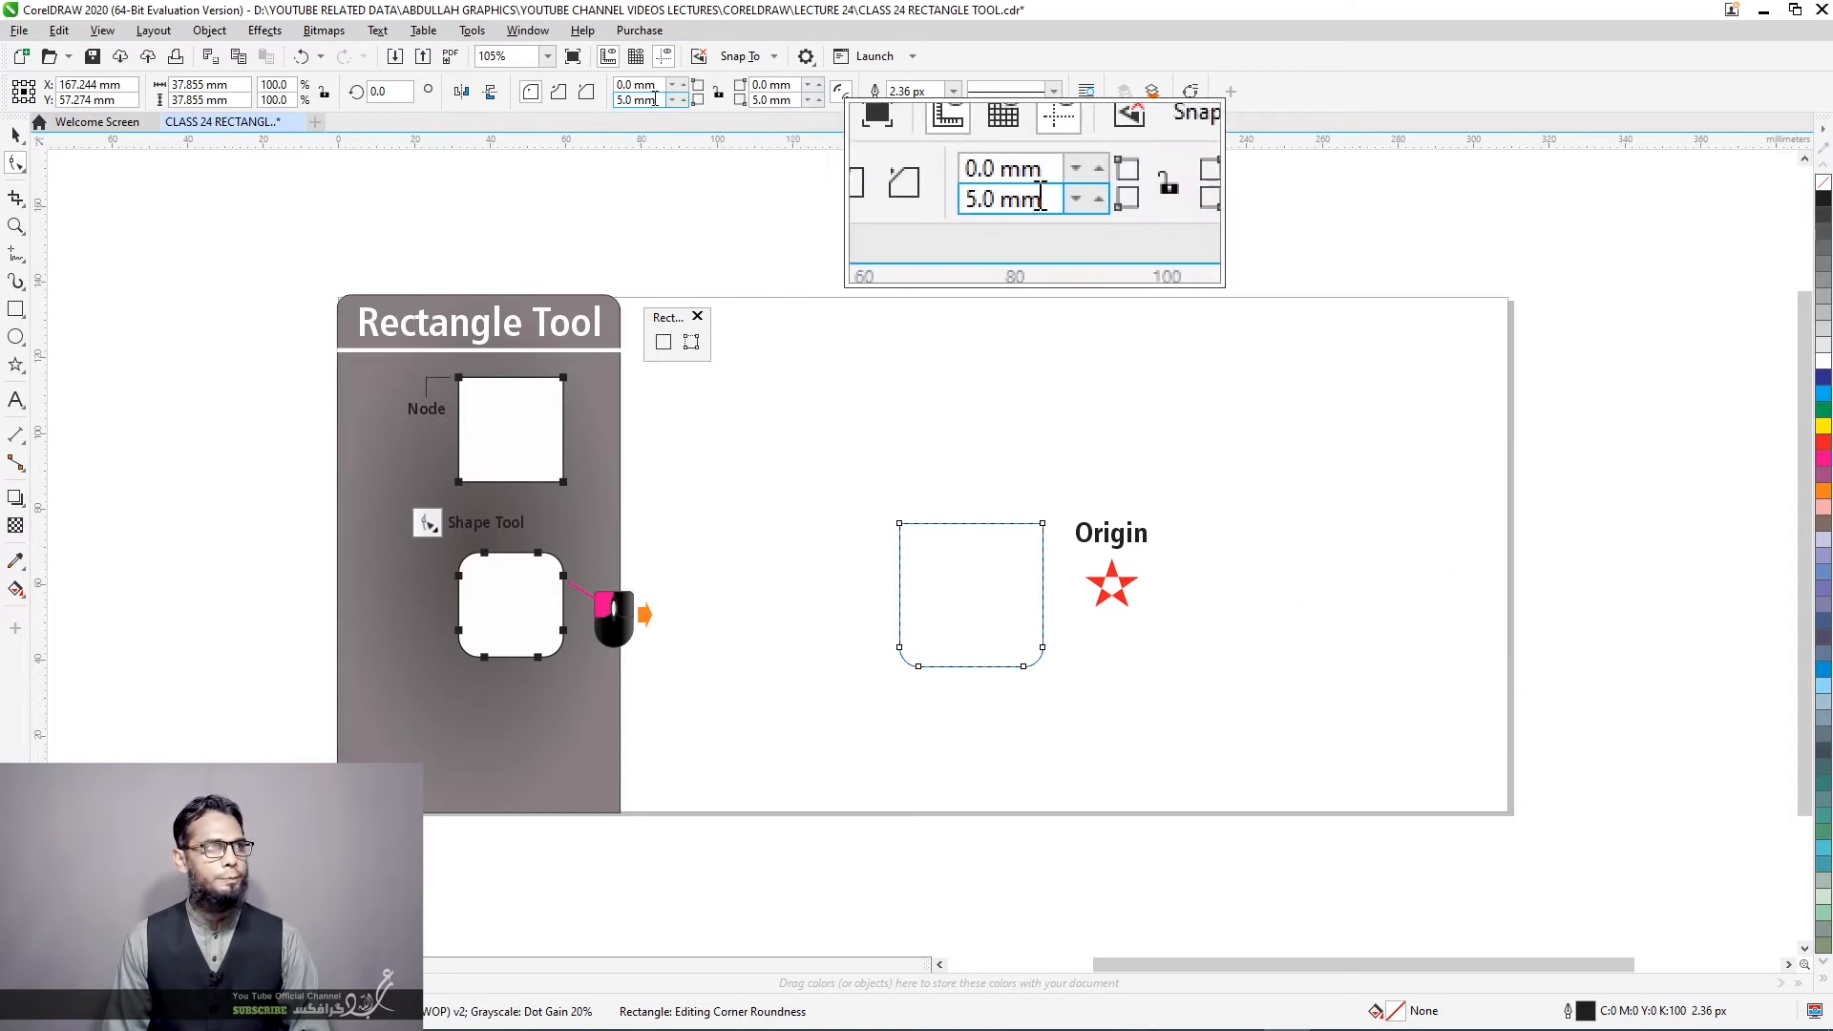
key(Return)
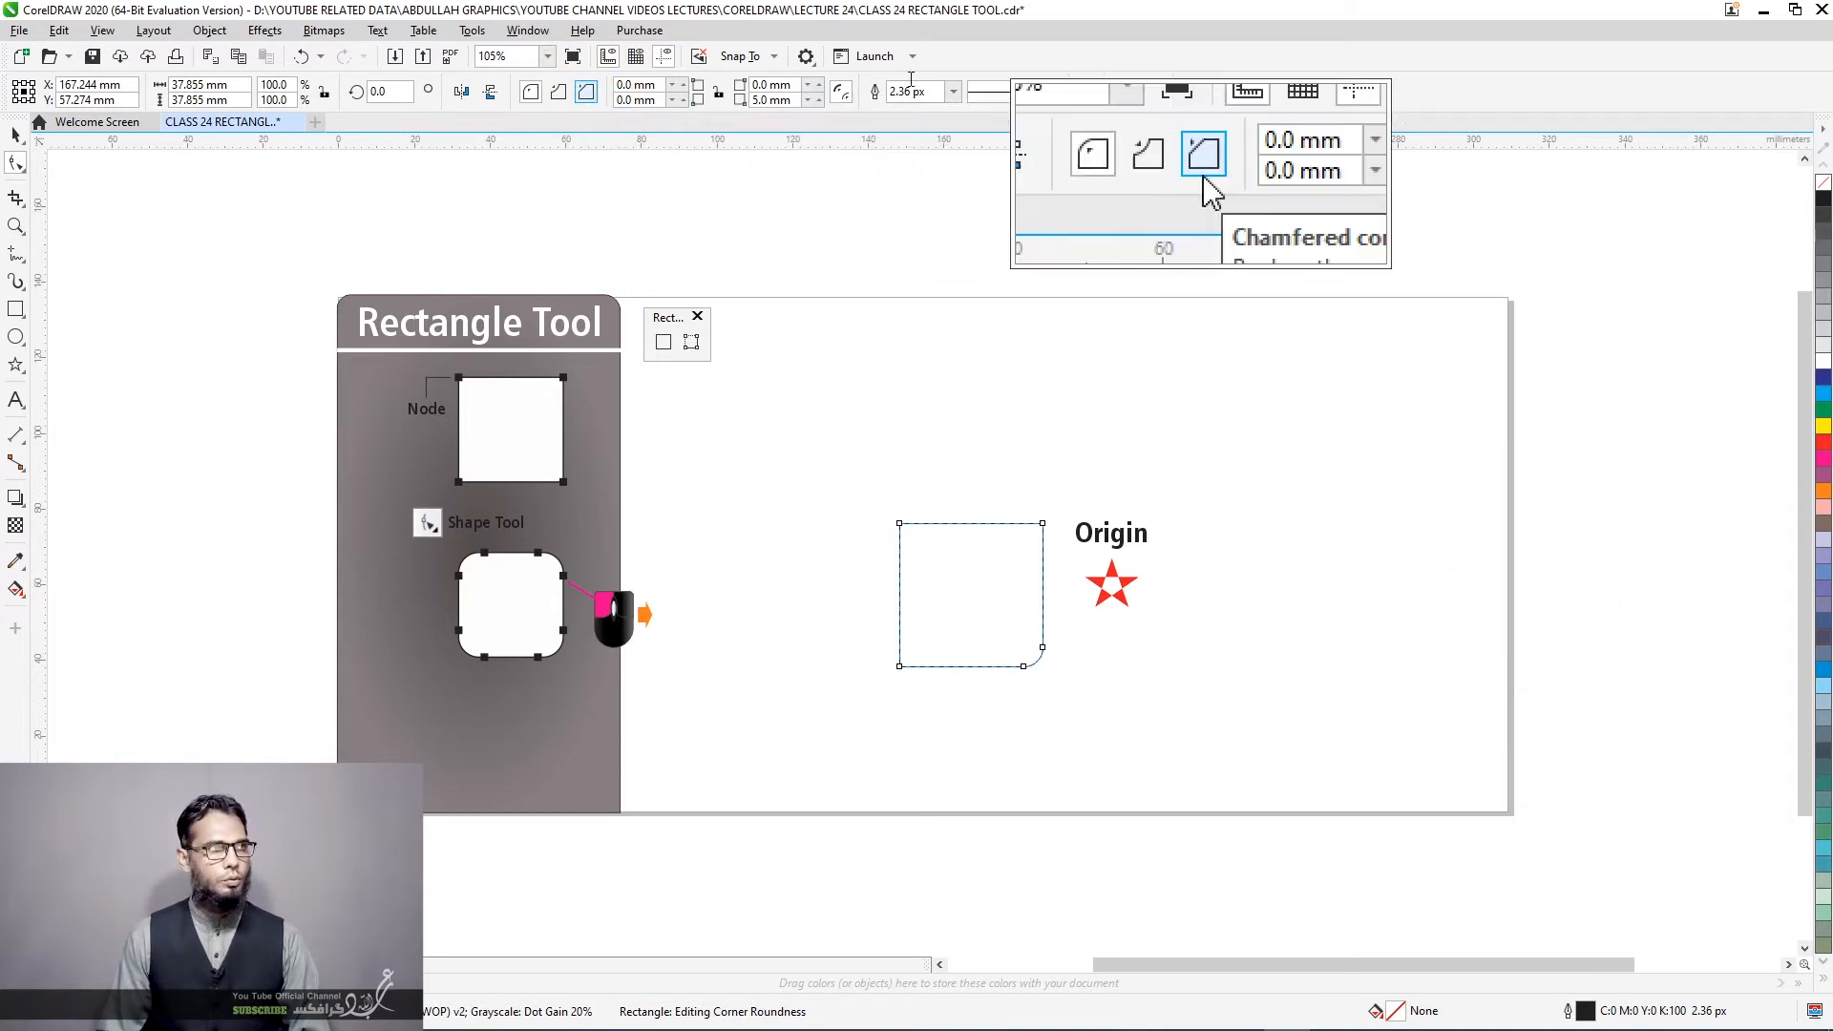
click(789, 100)
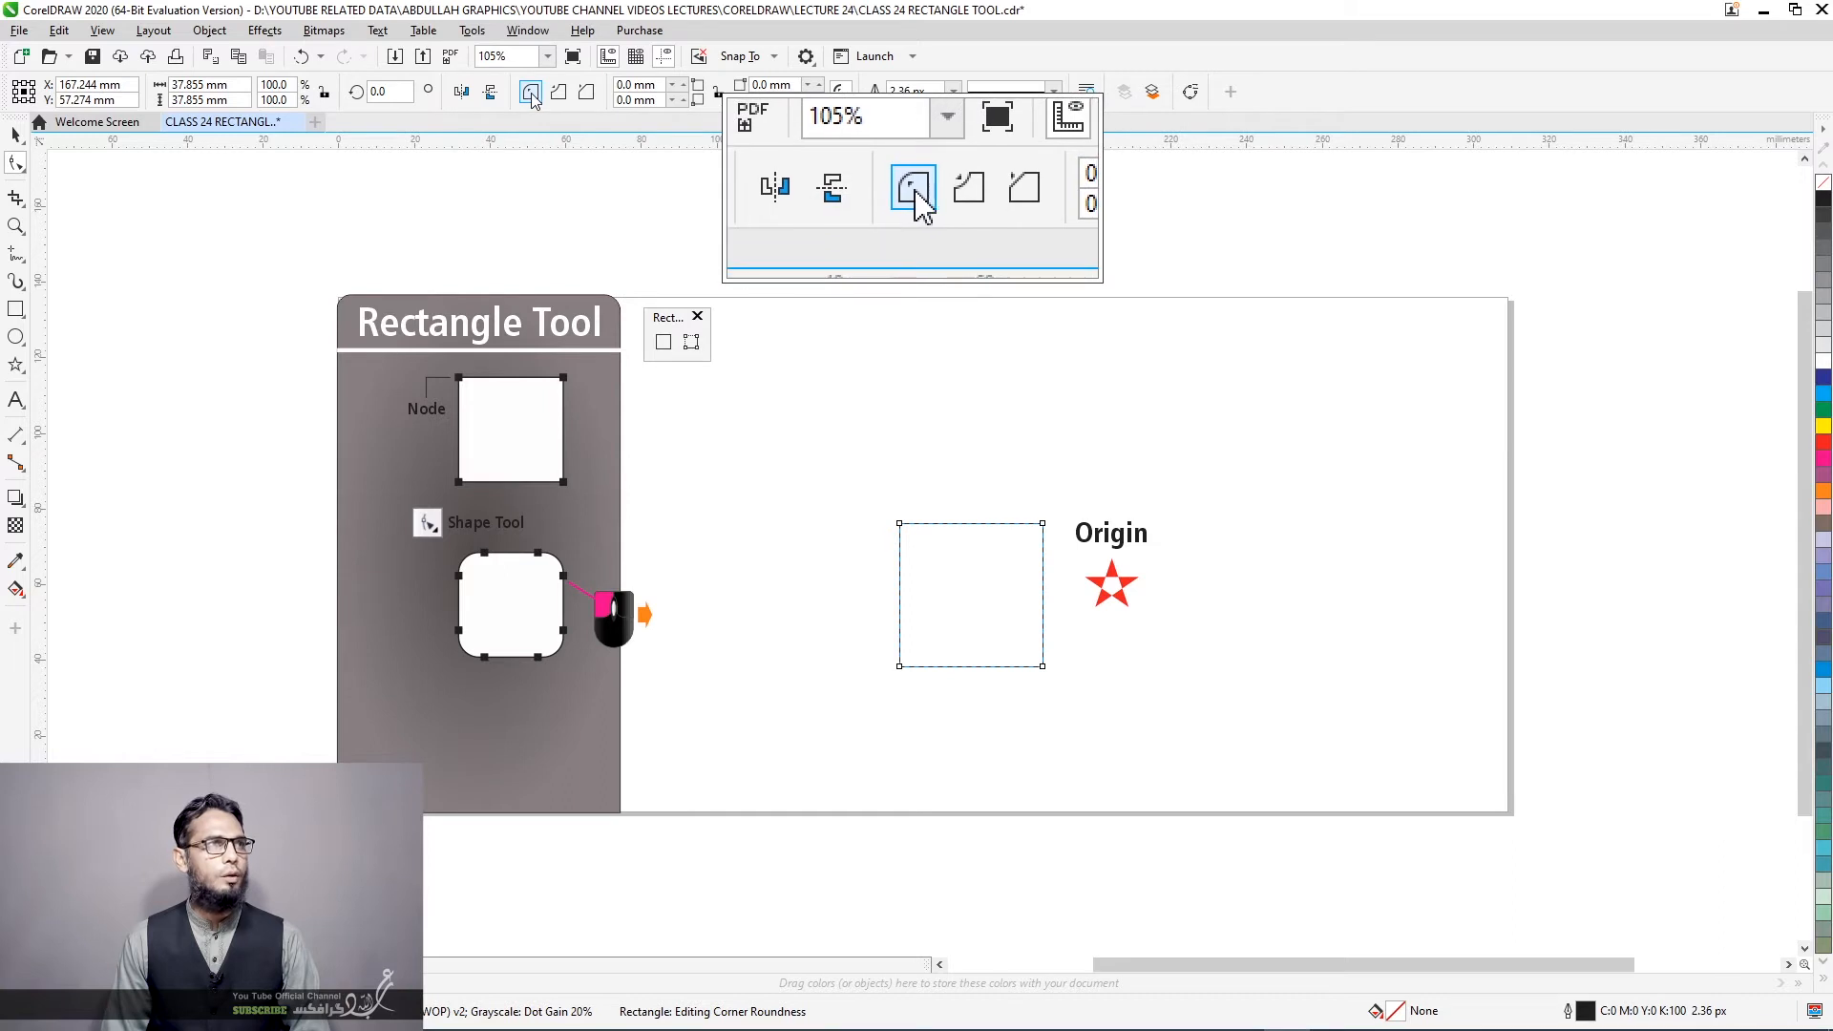
Round all the square's corners to about 4.5 mm with the Shape tool, and change the corner style to scalloped and finally to chamfered
click(918, 527)
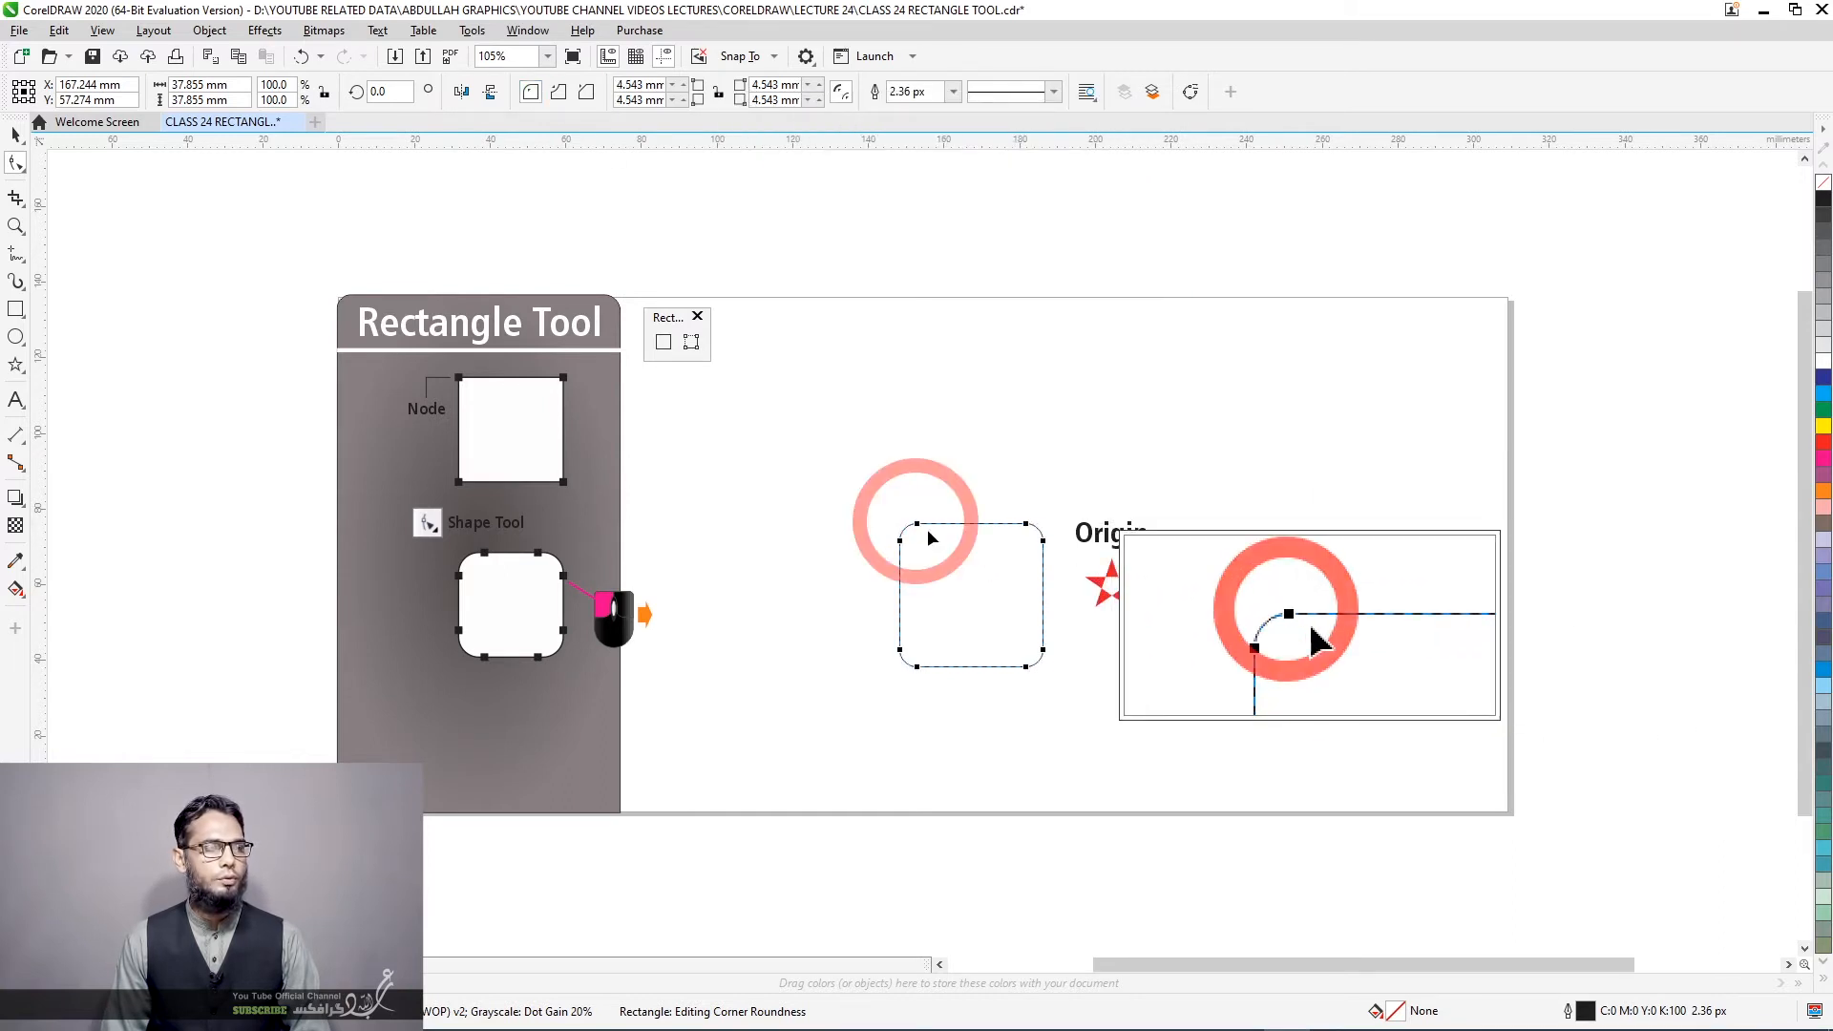
click(560, 93)
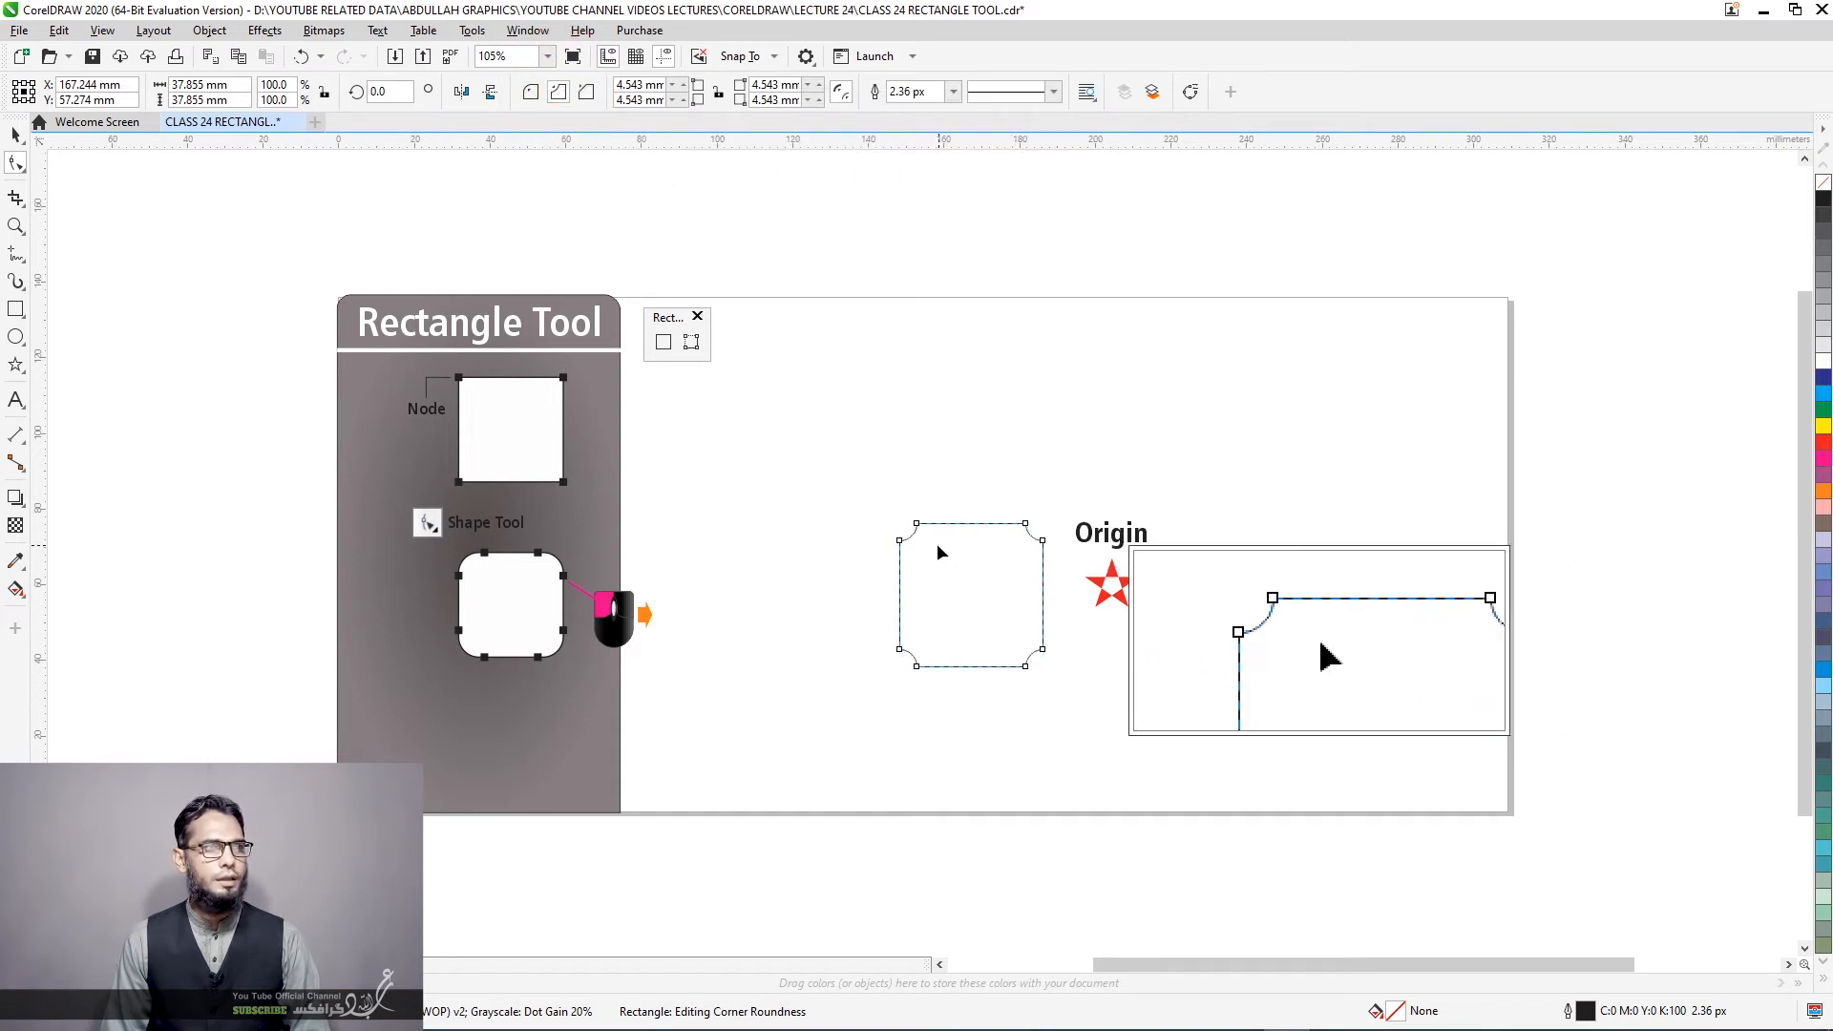
click(588, 94)
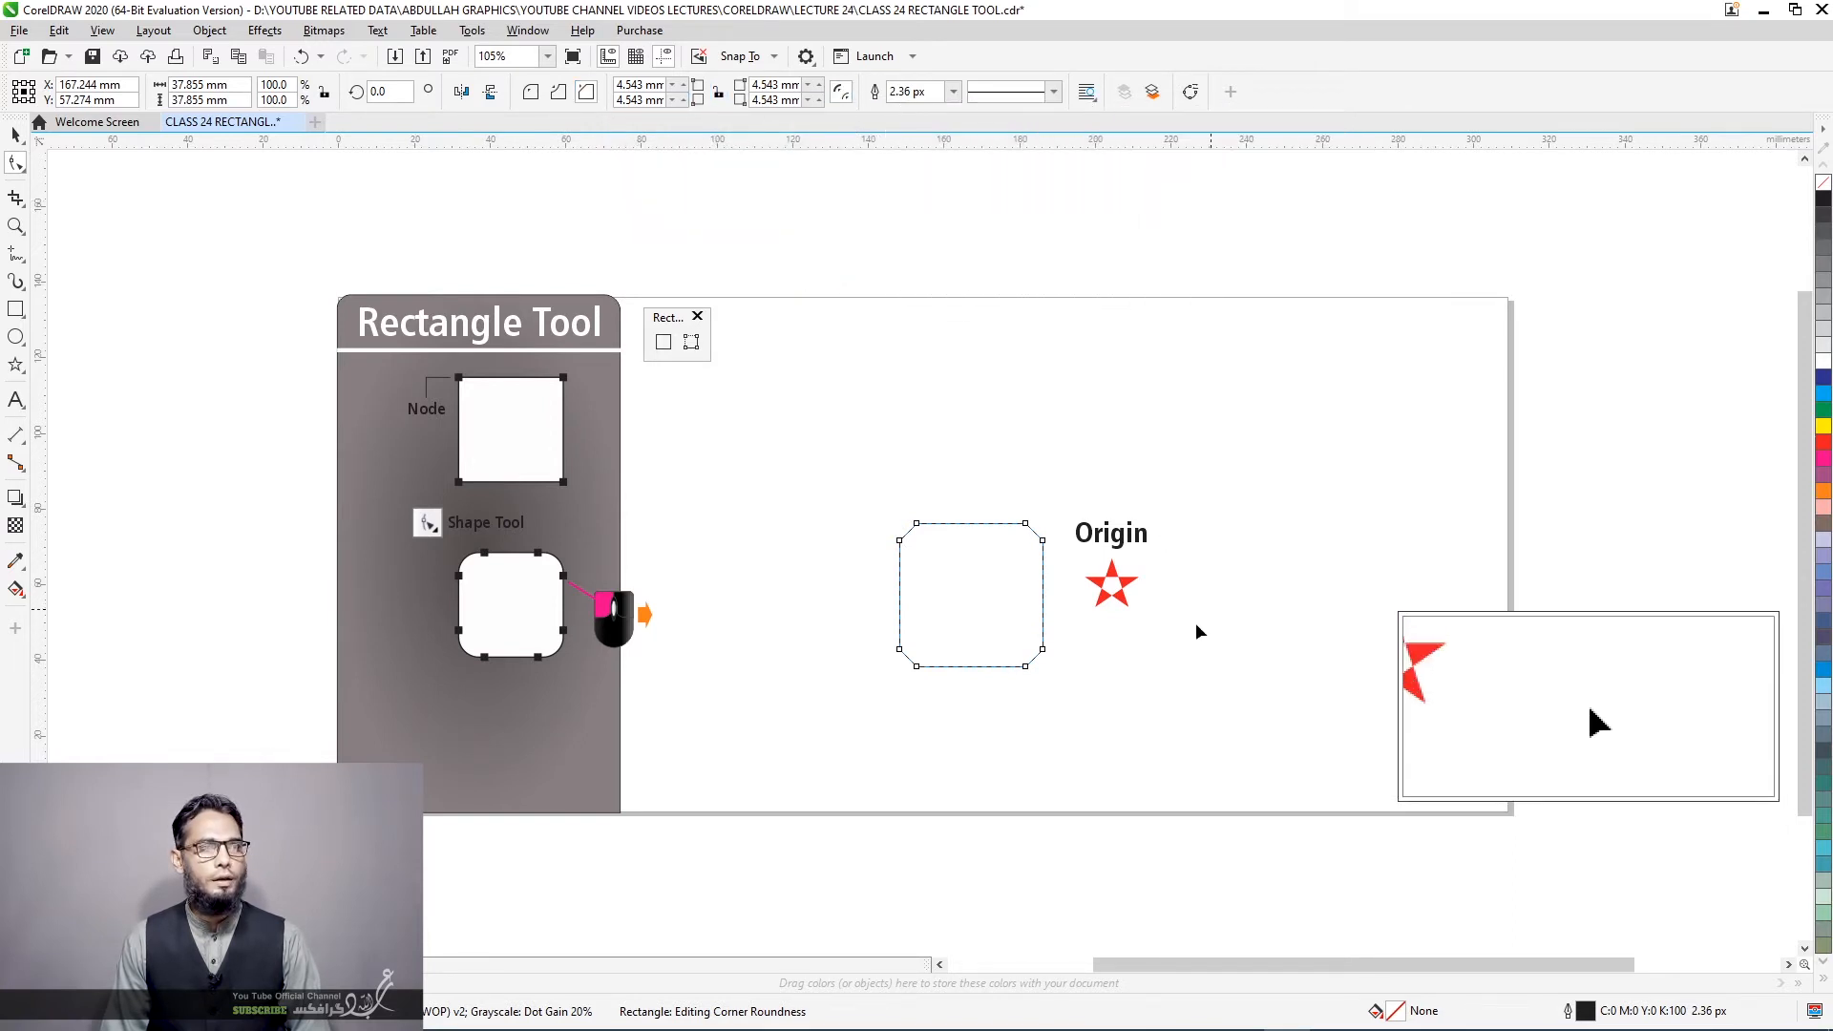
Replace the chamfered square with a new square about 41 mm wide, its corners rounded to about 6.3 mm
click(16, 133)
key(Delete)
key(F6)
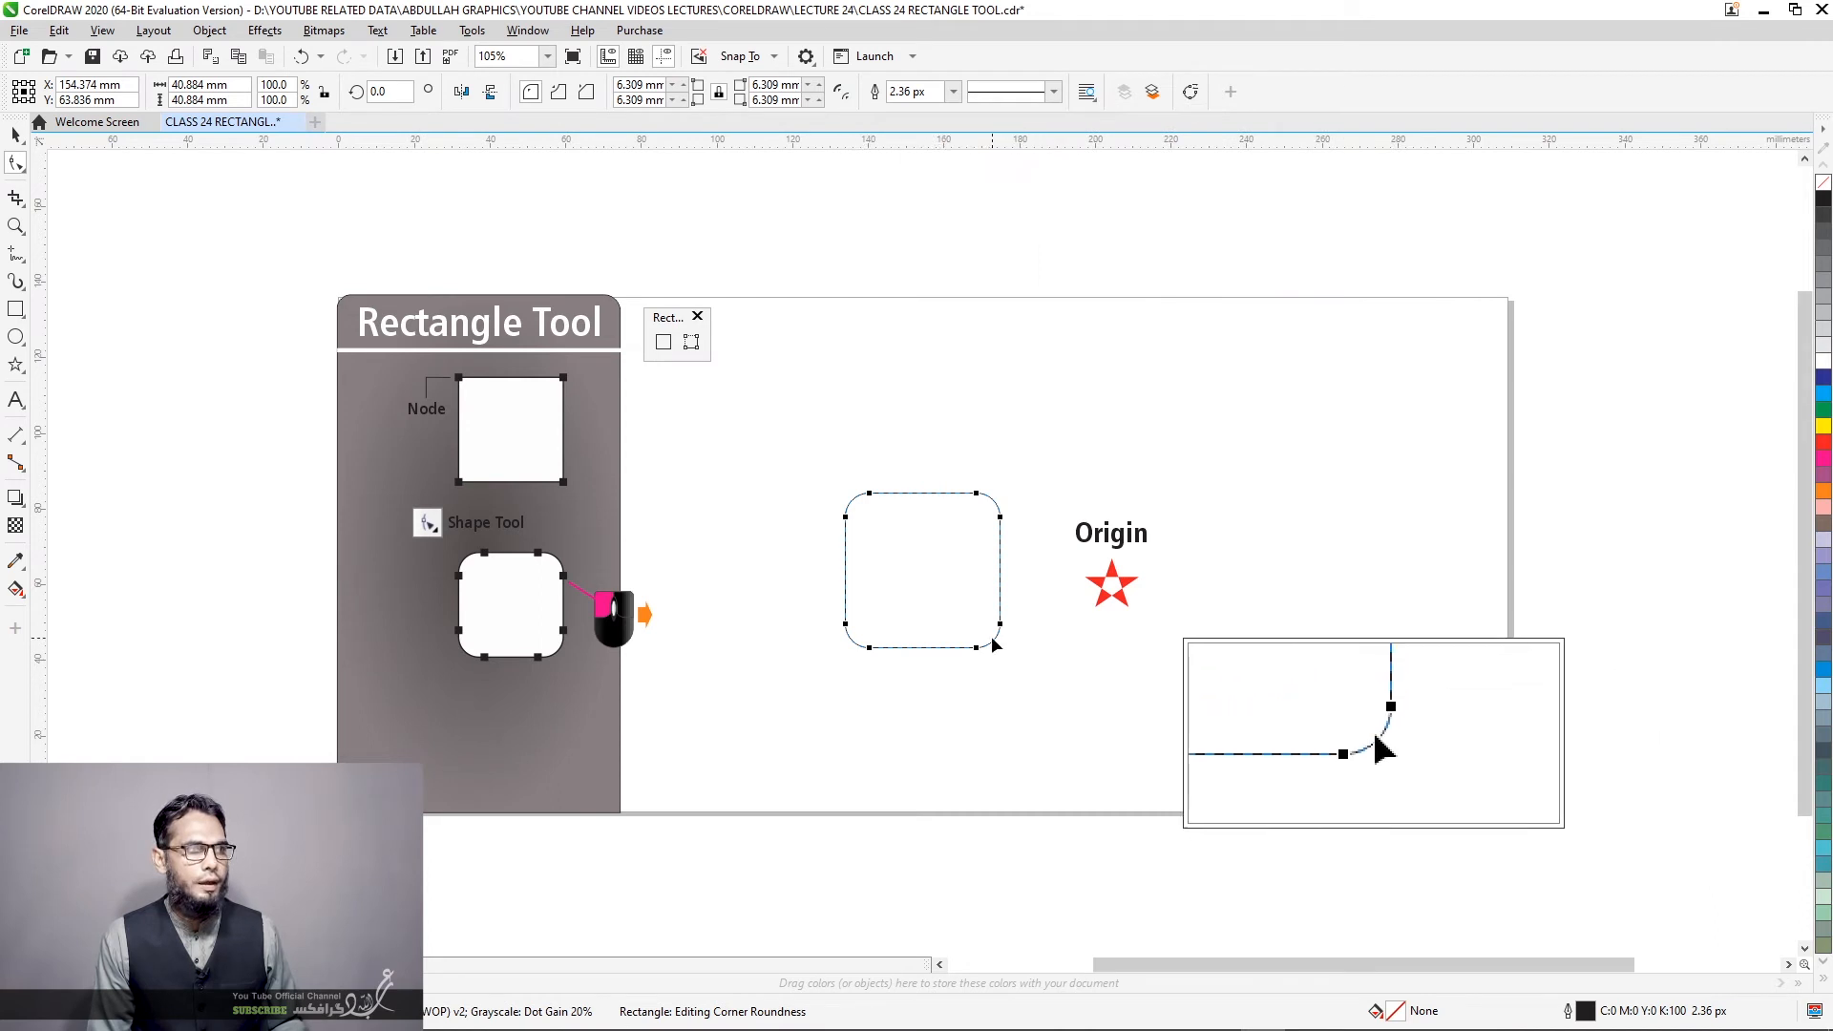
Enlarge the rounded square proportionally from its lower-right and upper-left corners to about 68 mm
click(21, 133)
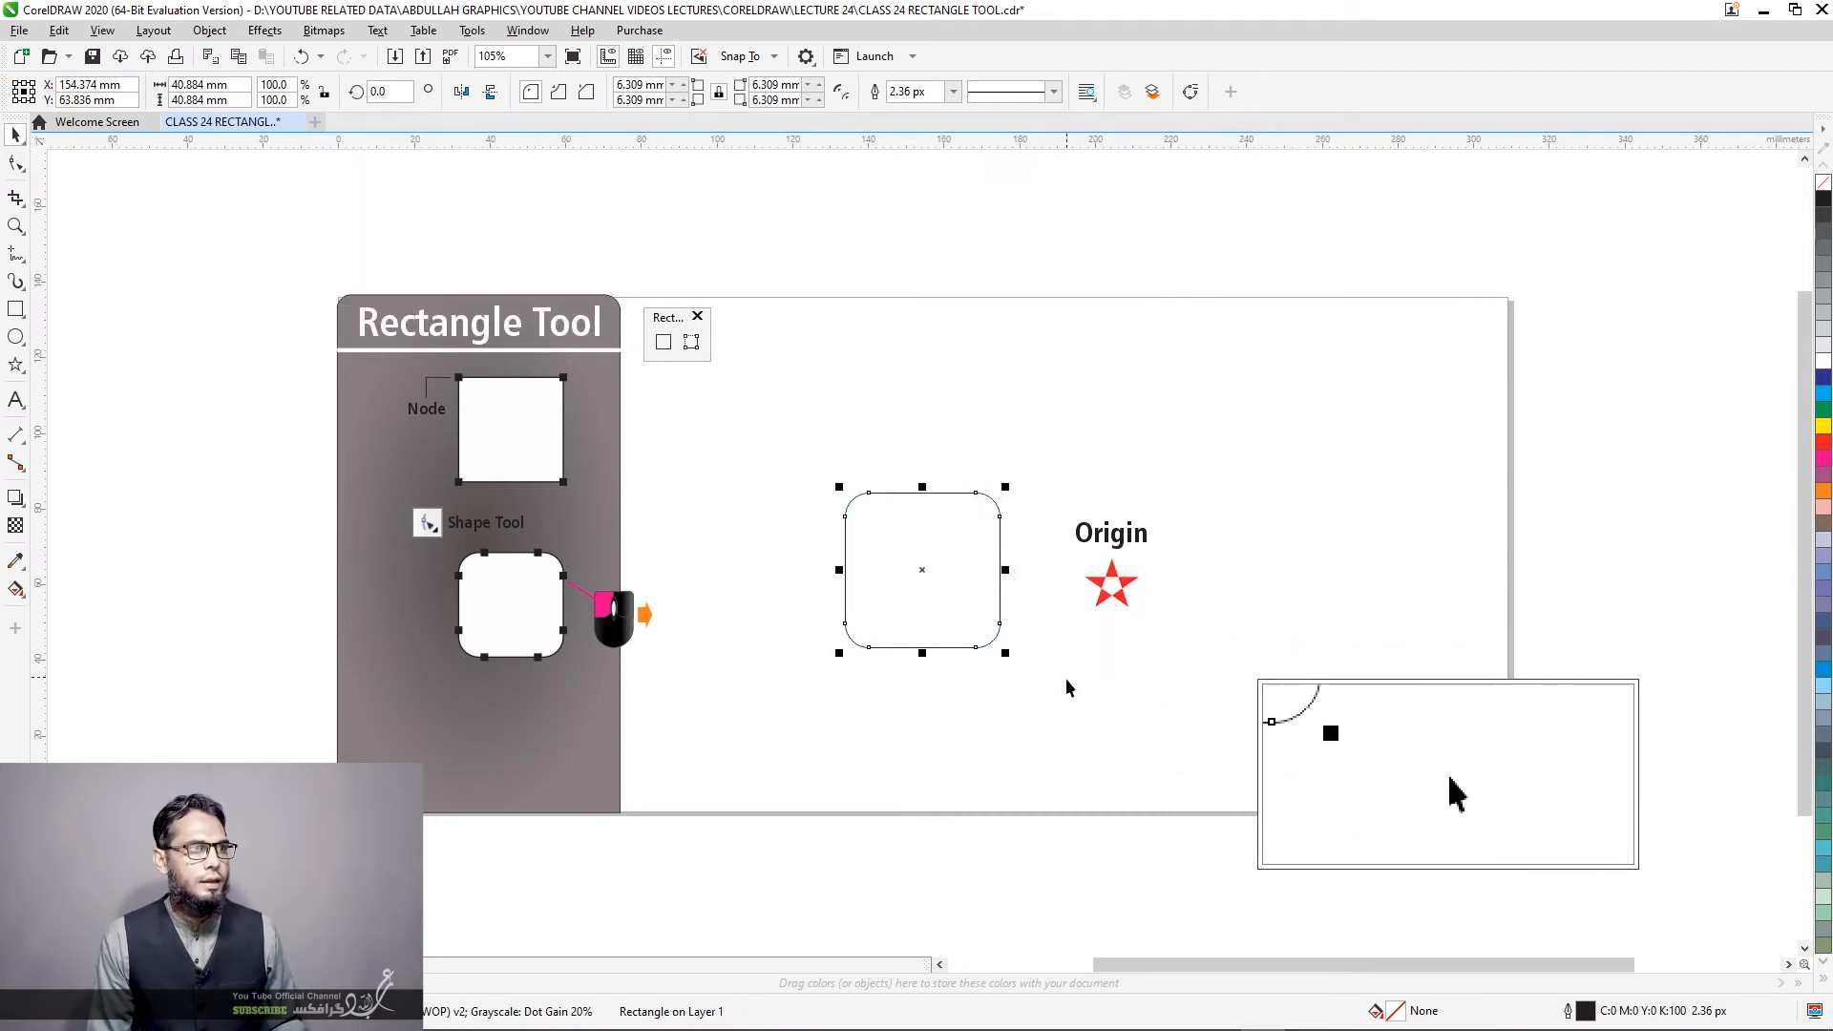
drag(1005, 656, 1055, 704)
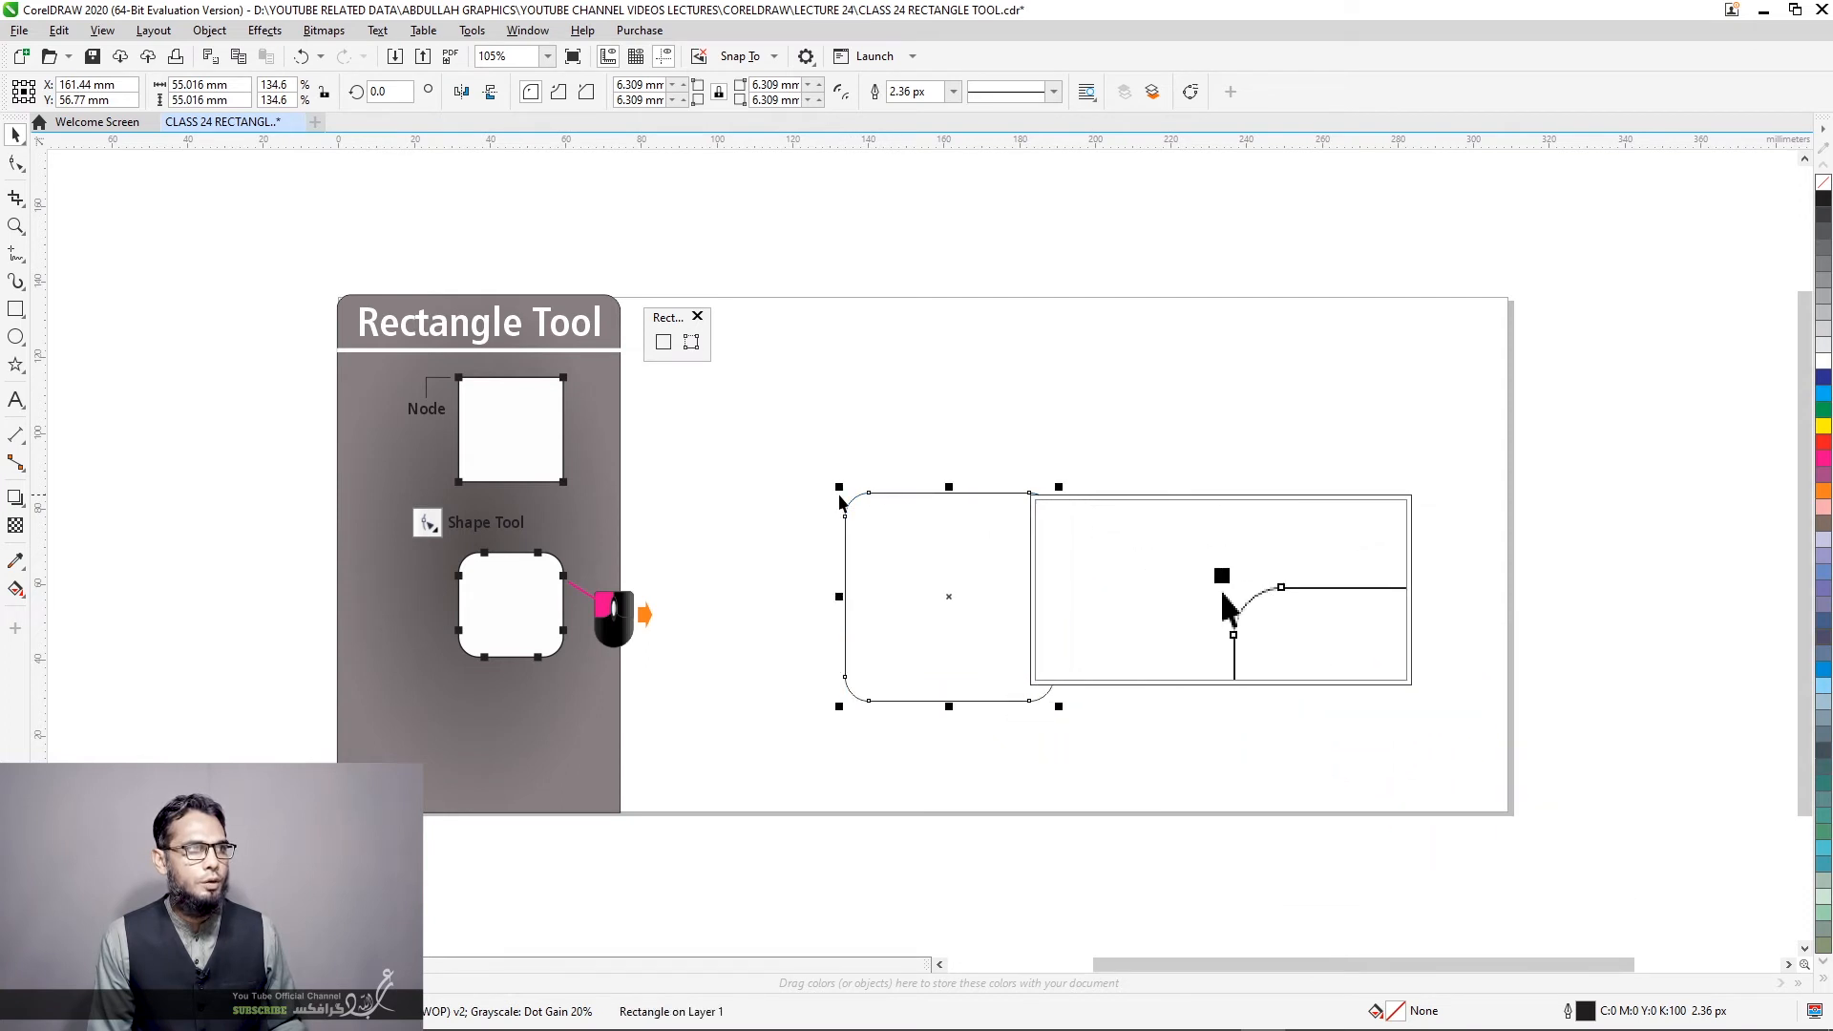
drag(839, 487, 769, 437)
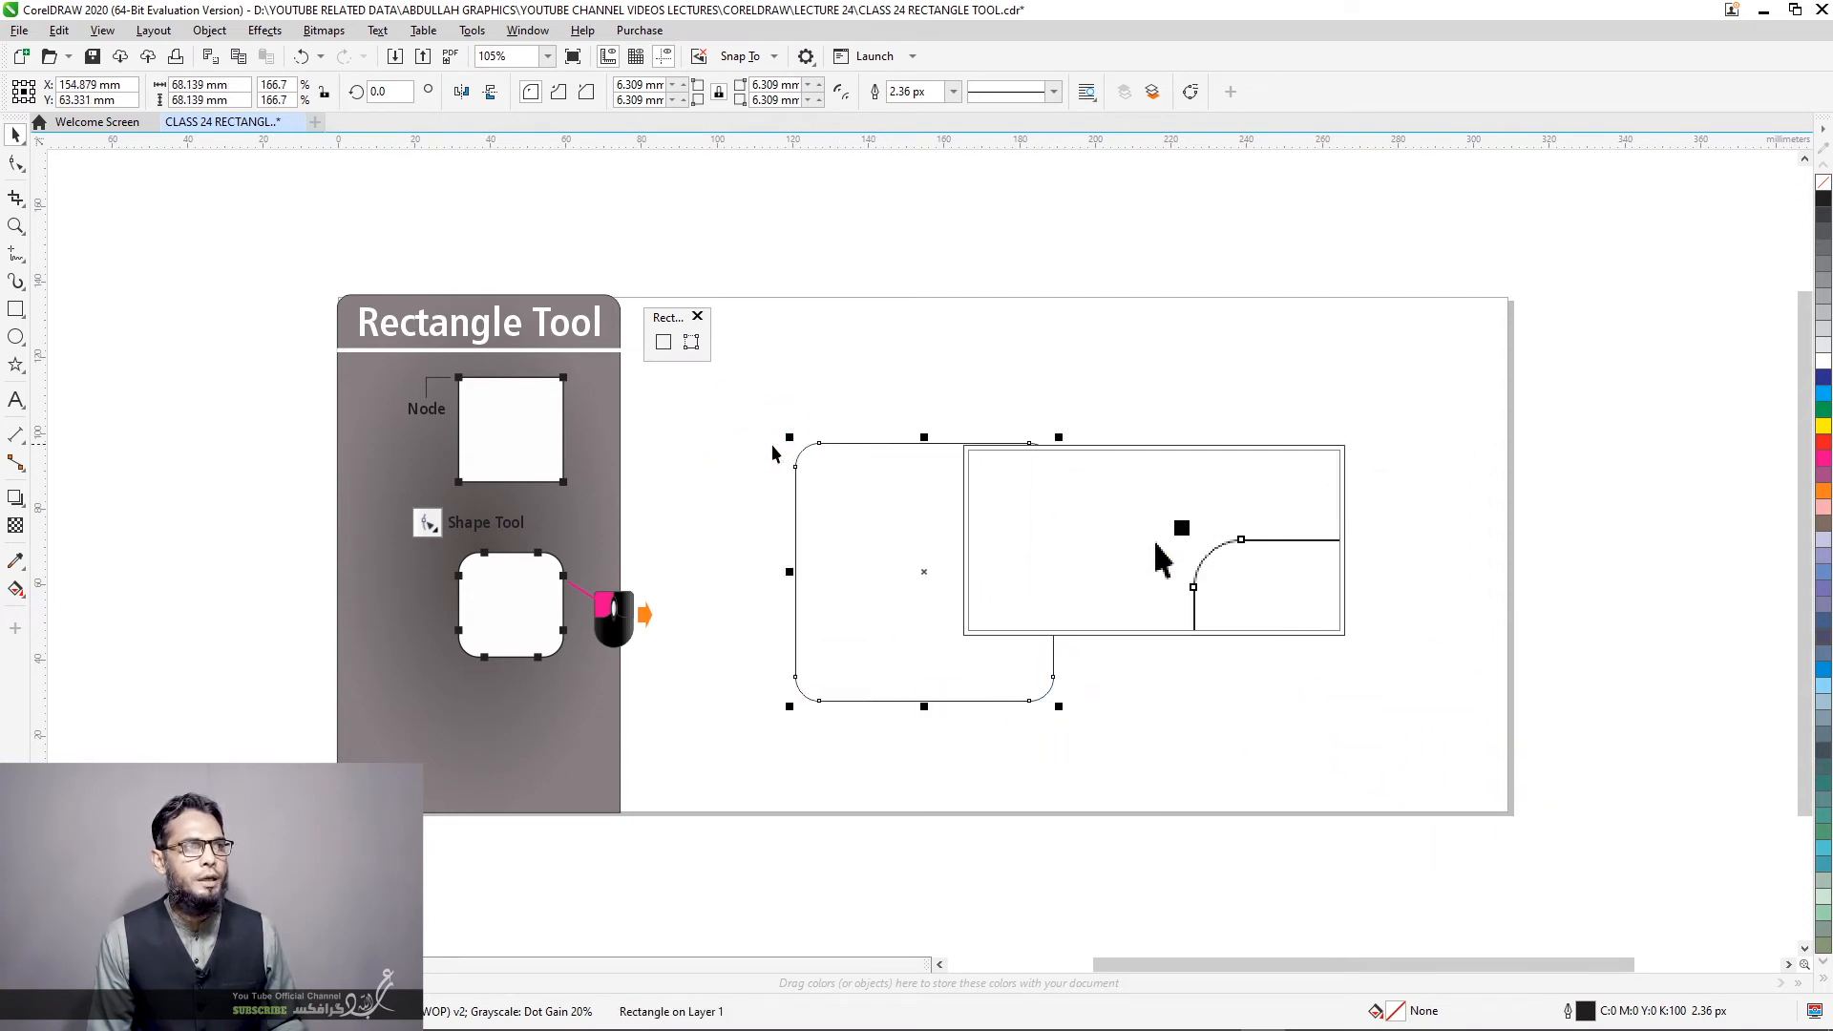